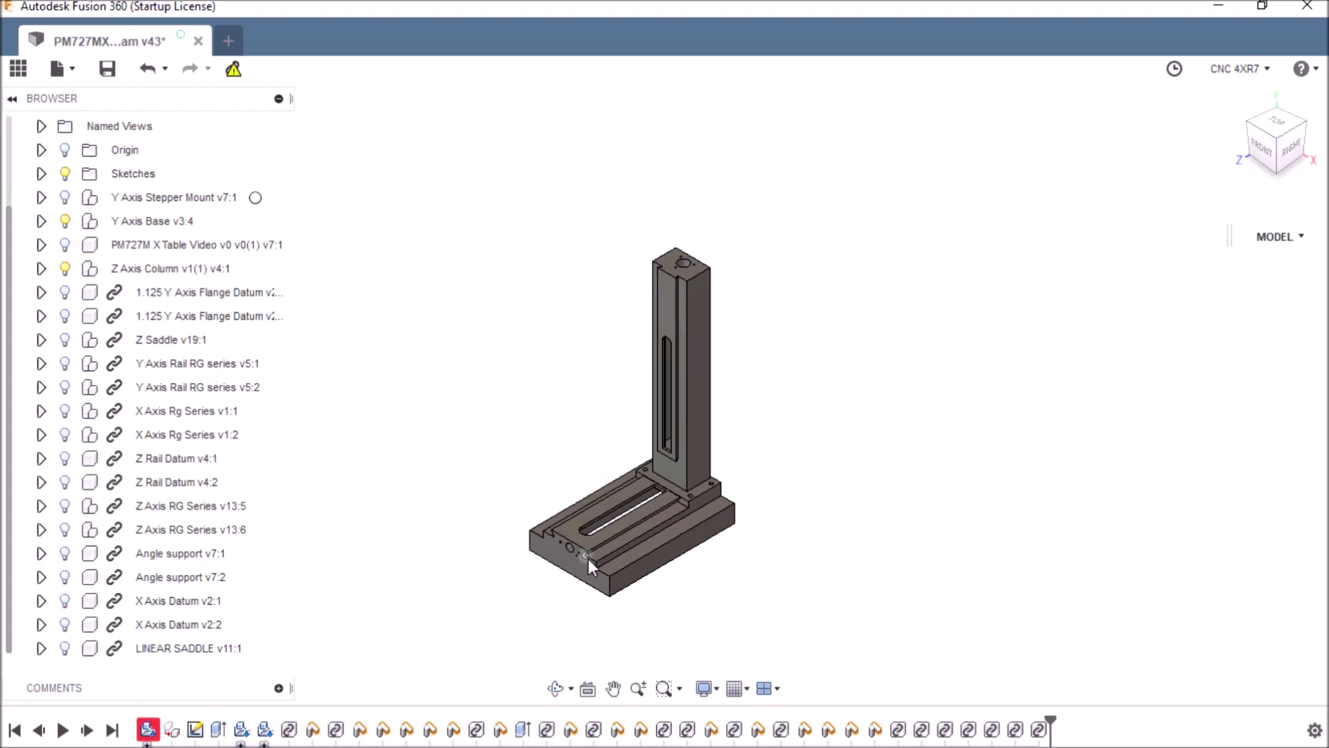
Step: Orbit and zoom the model to an angled front-right-top view of the base
scroll(588, 558, up, 5)
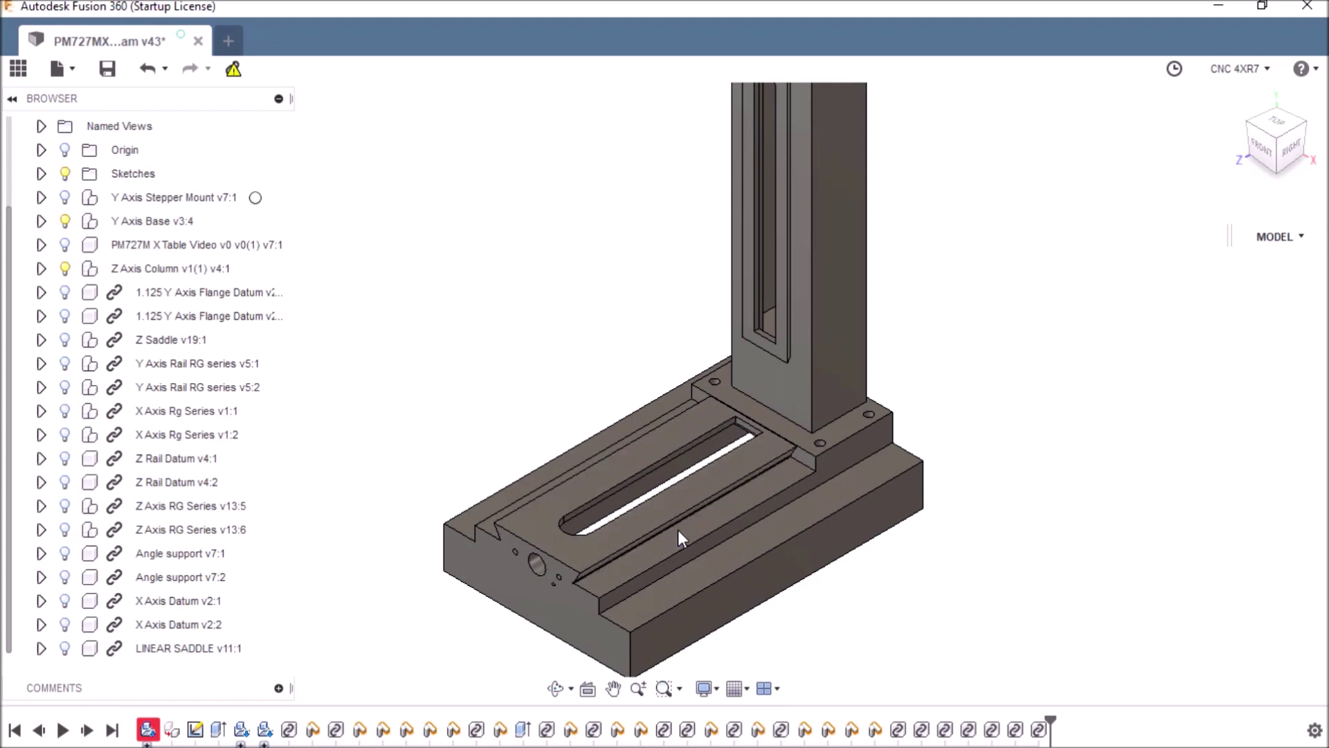
scroll(677, 534, down, 3)
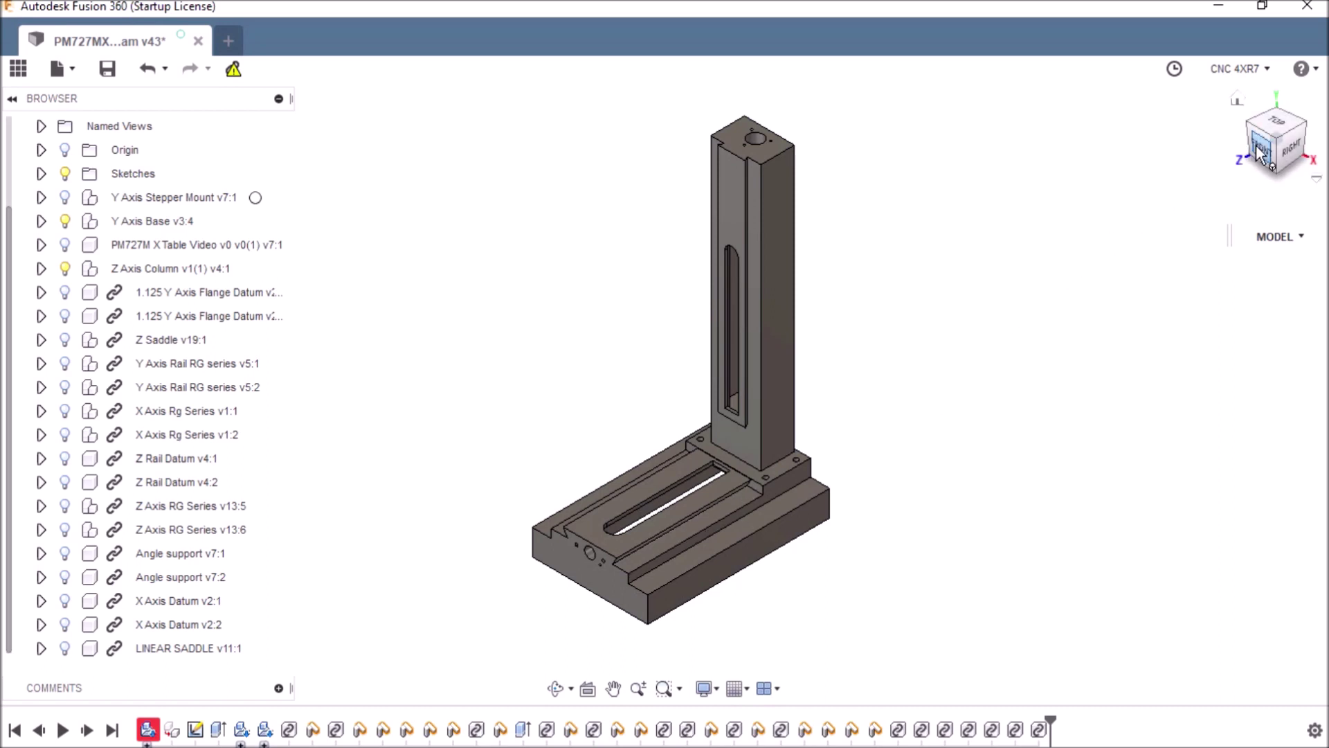
drag(1276, 133, 1255, 146)
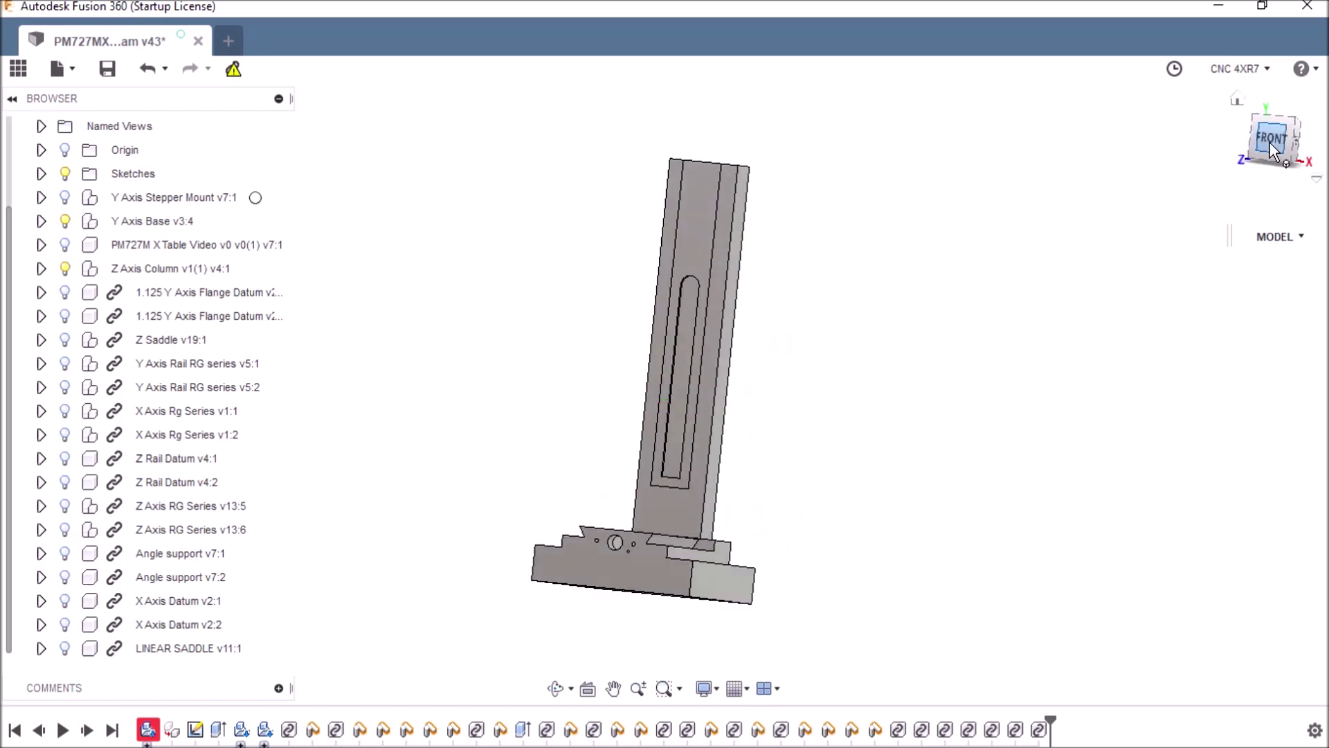
scroll(644, 203, up, 3)
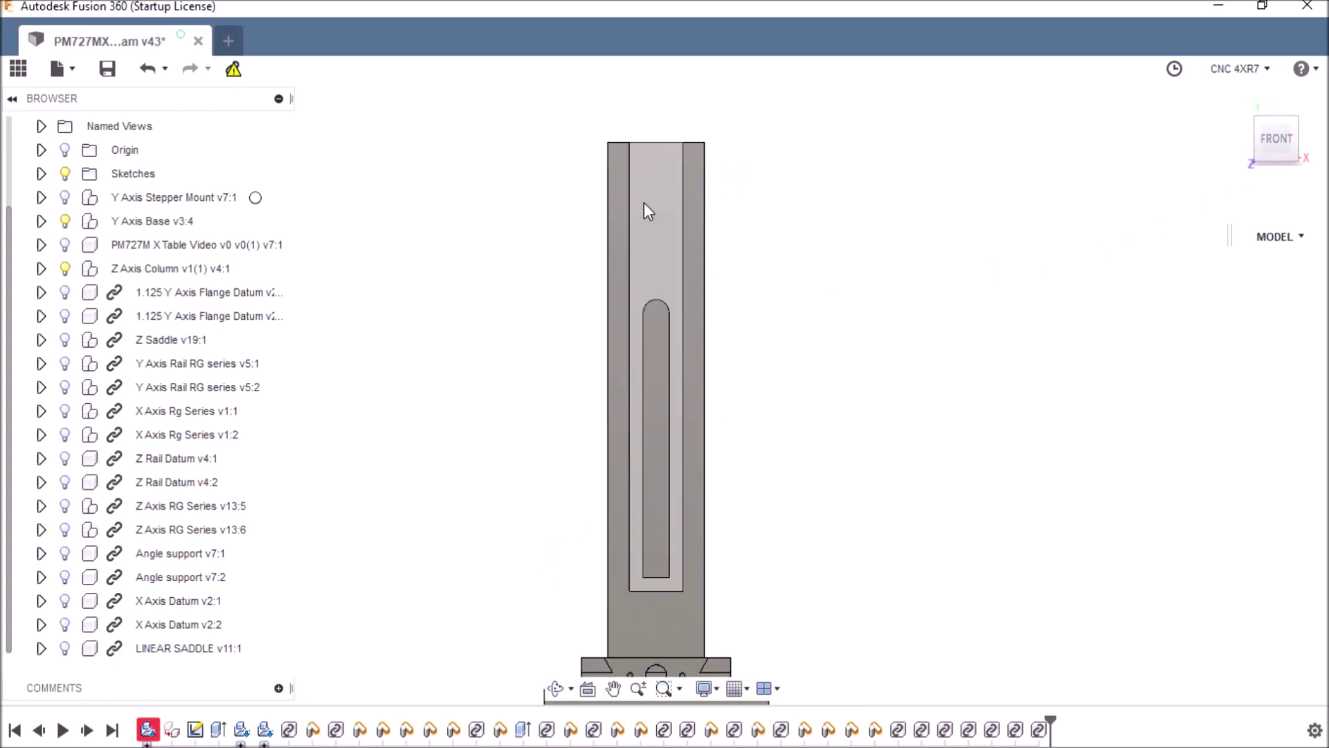
mouse_move(665, 393)
shift+middle_down()
mouse_move(720, 277)
mouse_move(796, 187)
shift+middle_up()
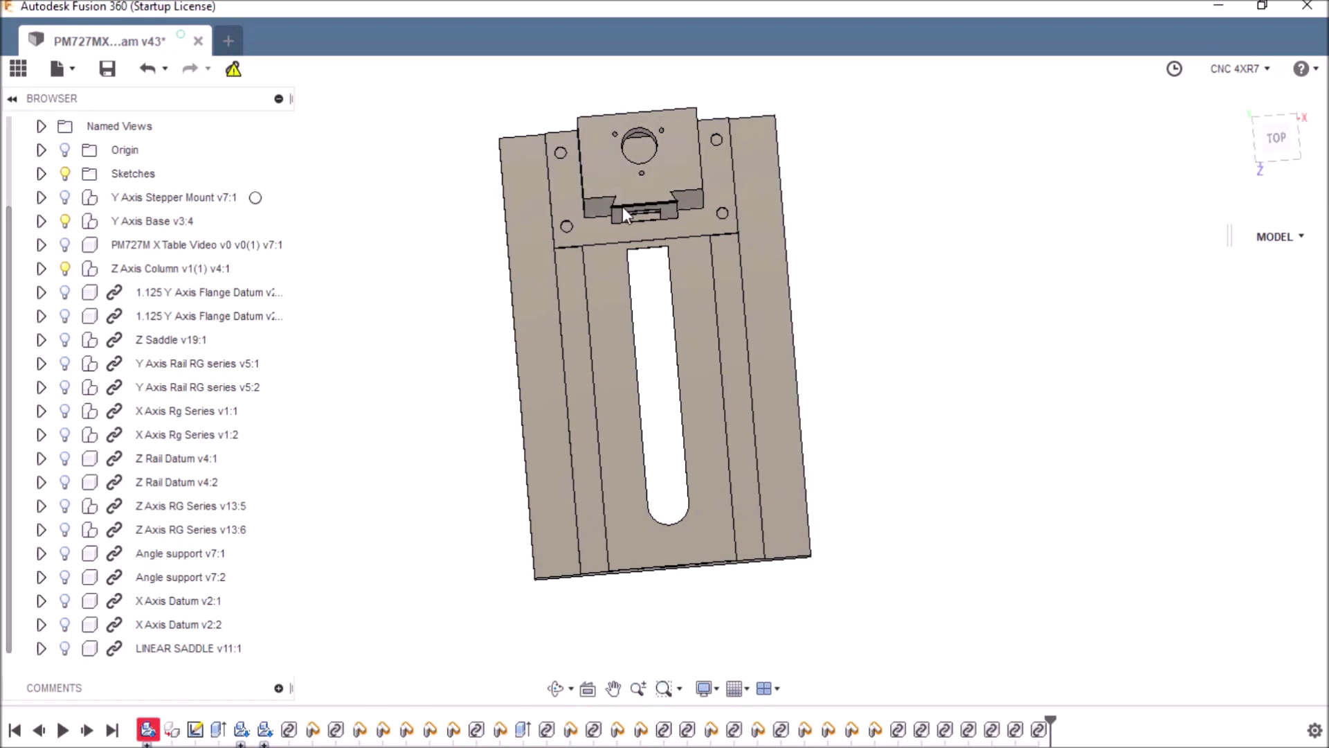
scroll(616, 200, down, 3)
scroll(616, 199, up, 5)
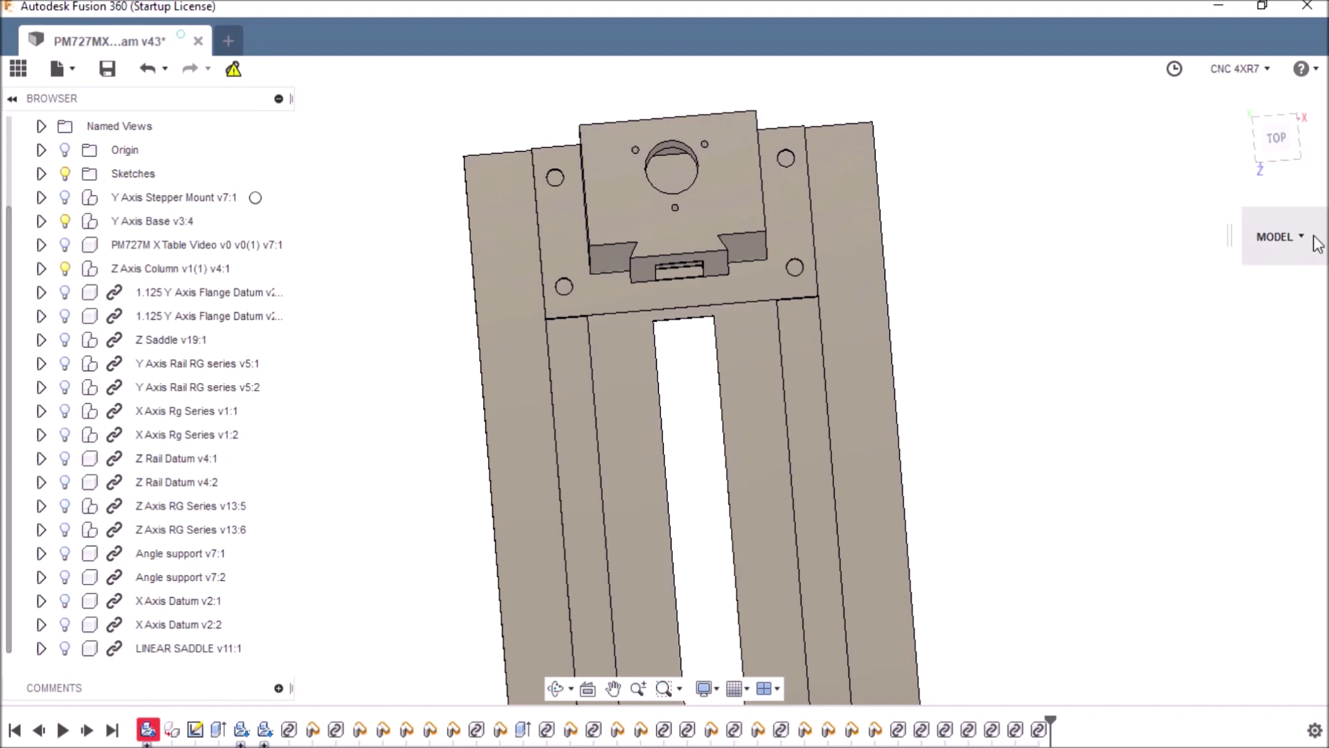
mouse_move(1267, 140)
mouse_down()
mouse_move(1270, 90)
mouse_move(979, 356)
mouse_up()
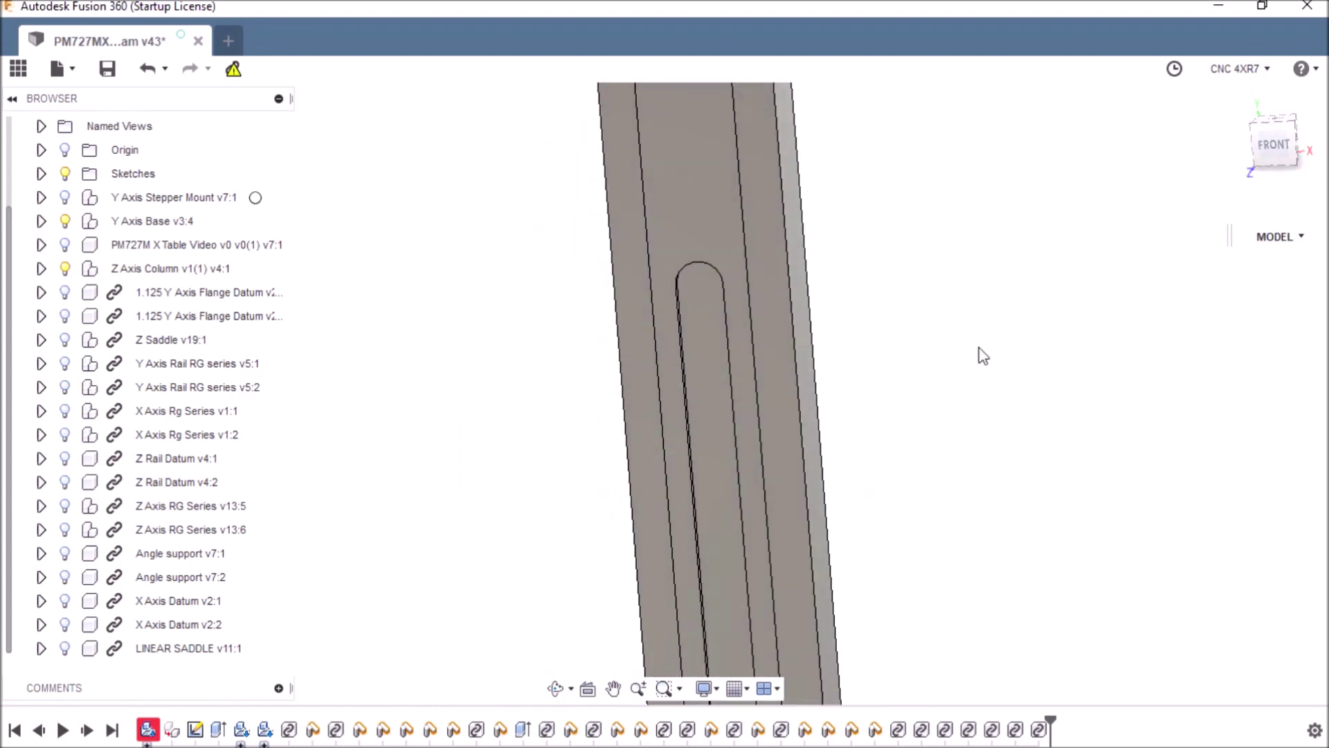
scroll(884, 380, down, 5)
scroll(868, 561, up, 2)
scroll(869, 560, up, 4)
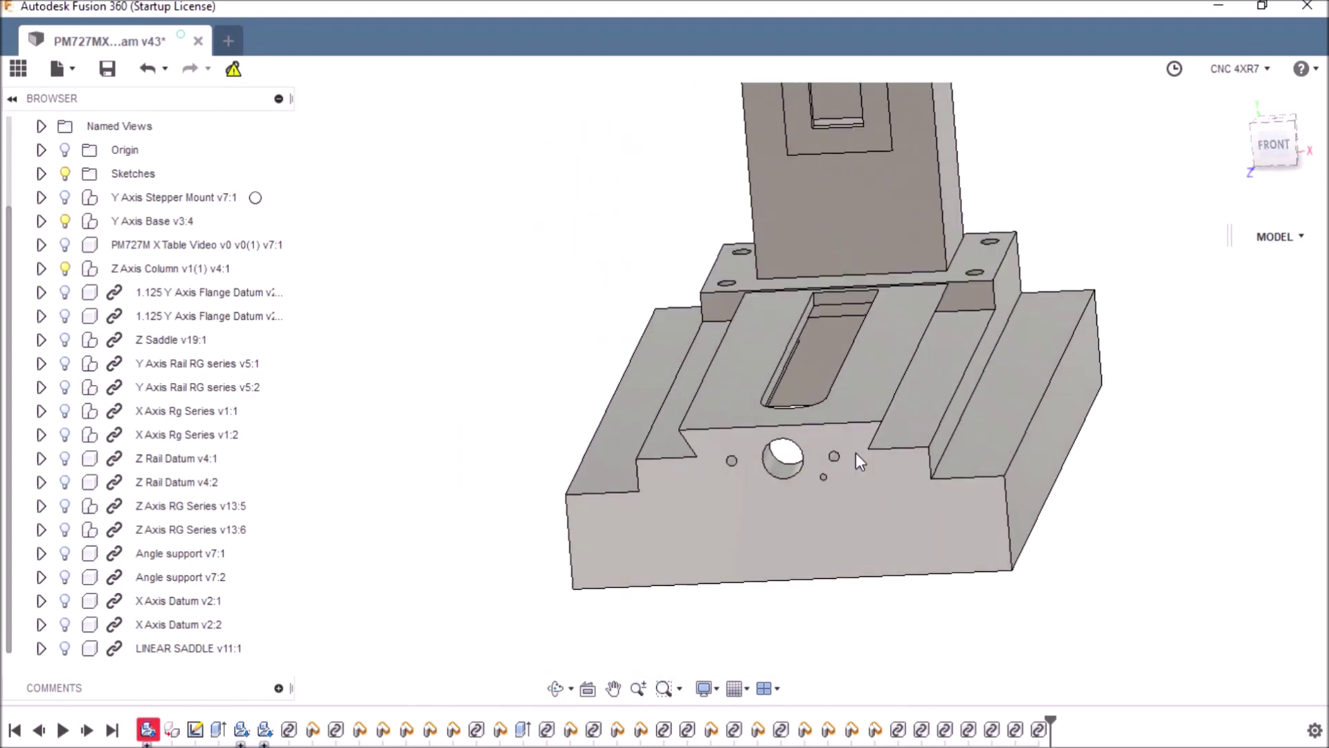
scroll(855, 453, down, 6)
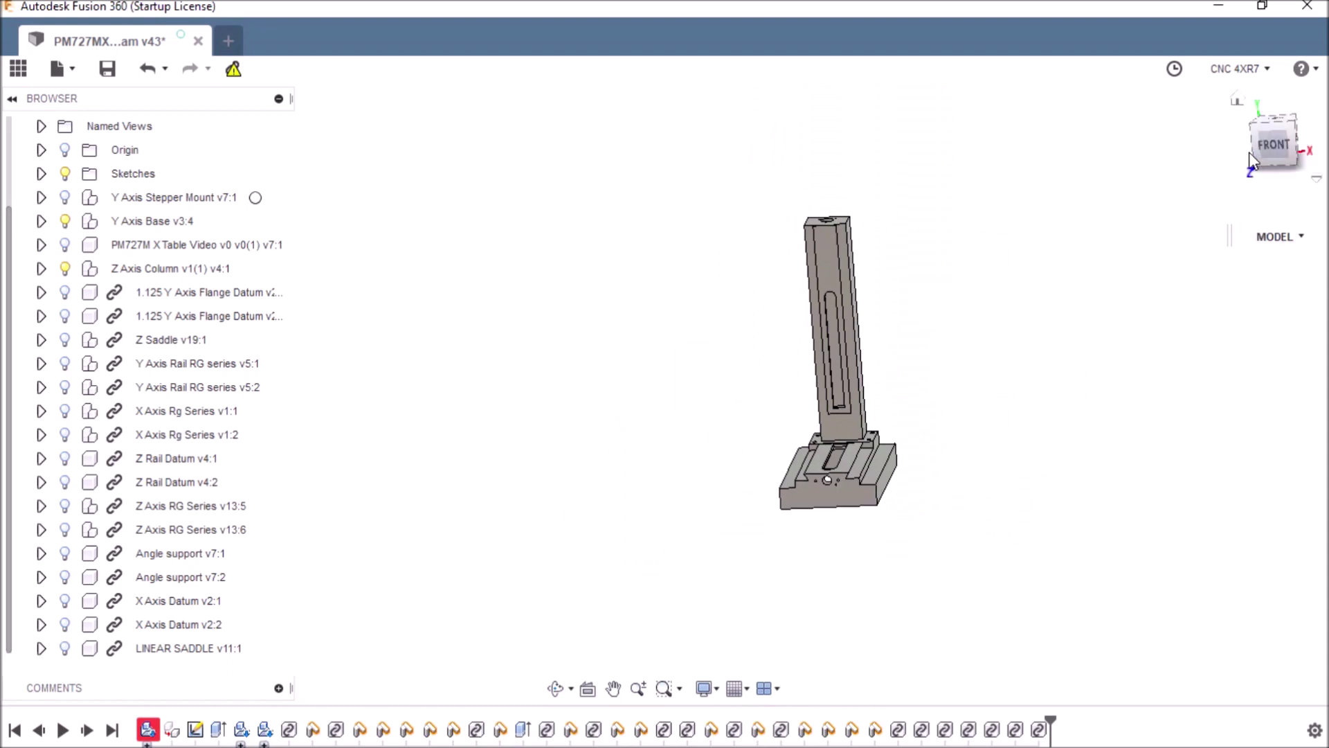
drag(1268, 147, 1235, 160)
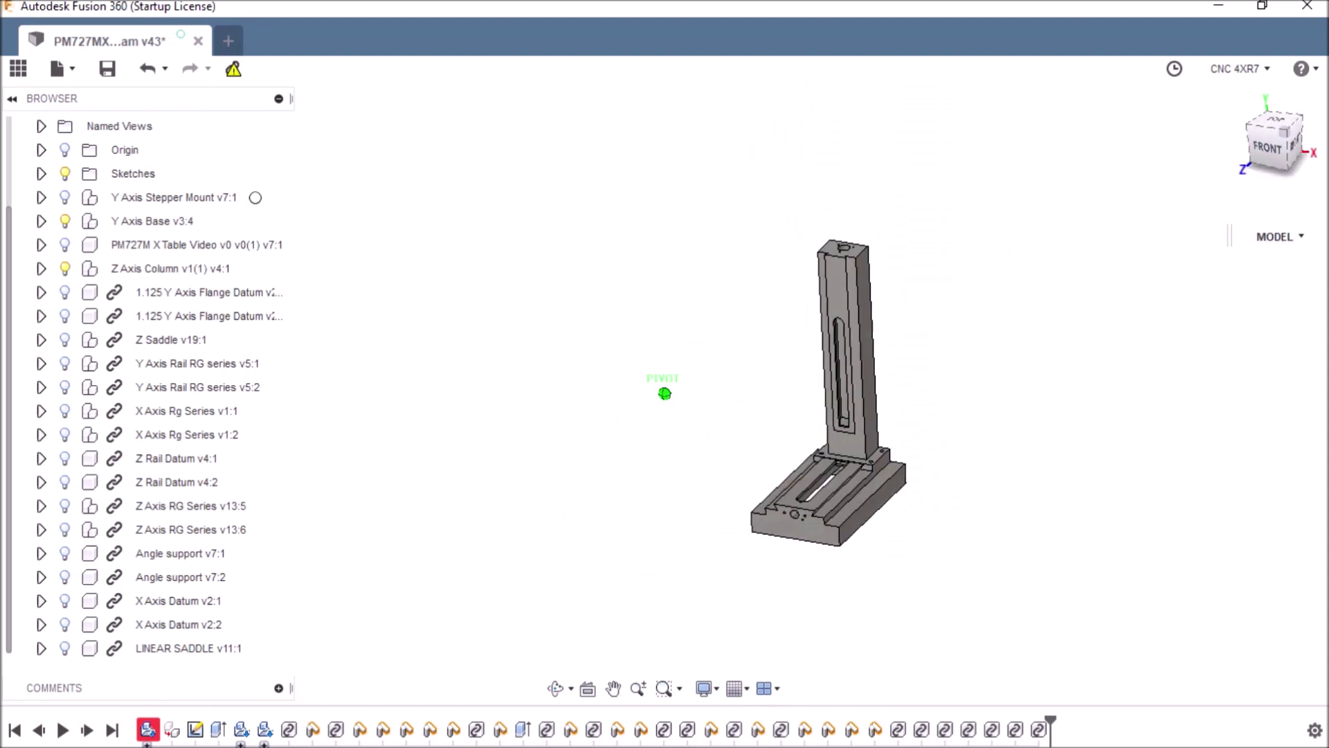
scroll(817, 584, up, 4)
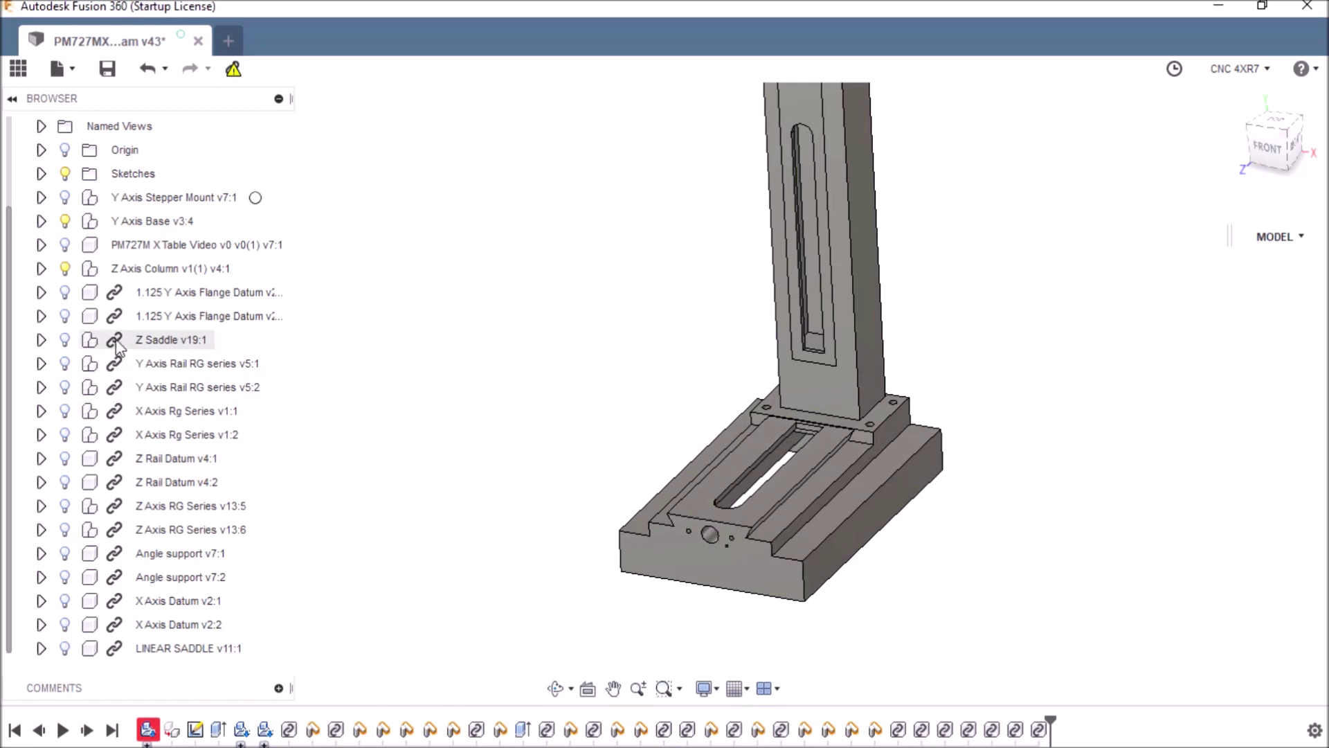
Step: Show both 1.125 Y Axis Flange Datum strips and zoom in on them
click(64, 292)
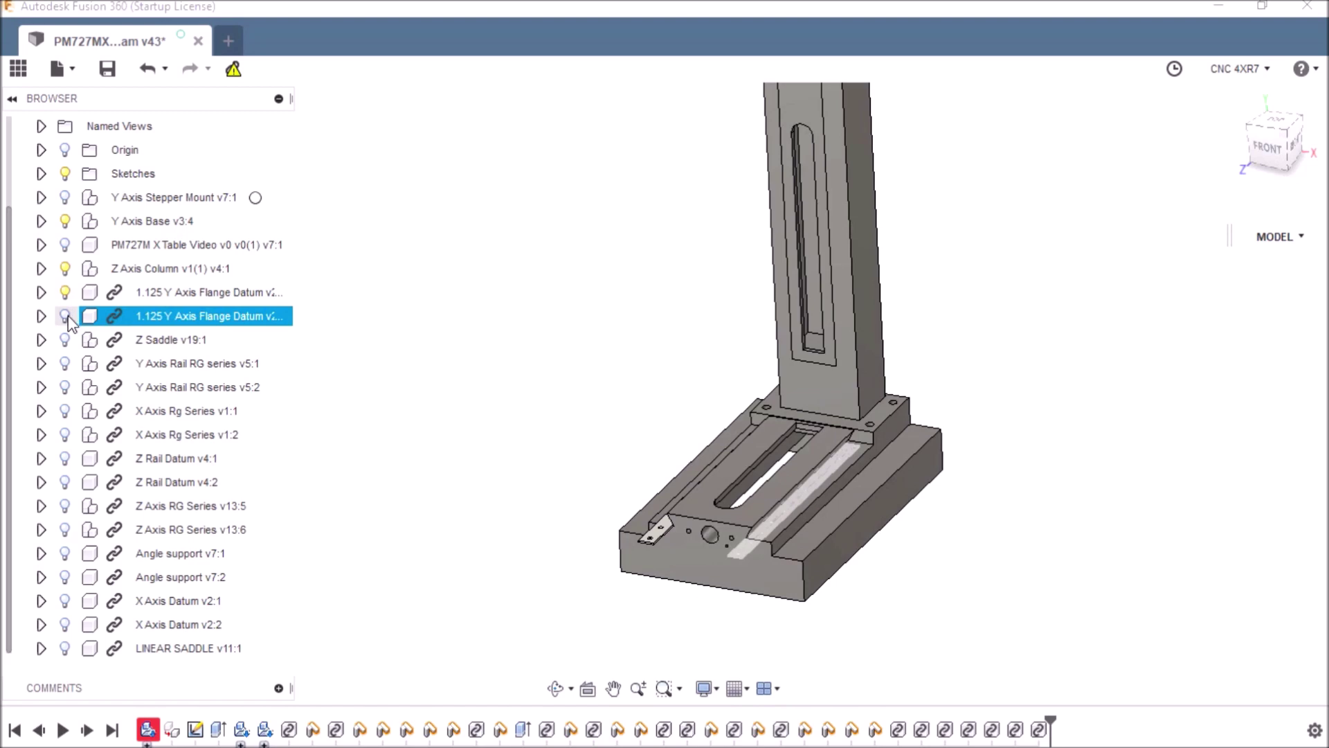
click(65, 317)
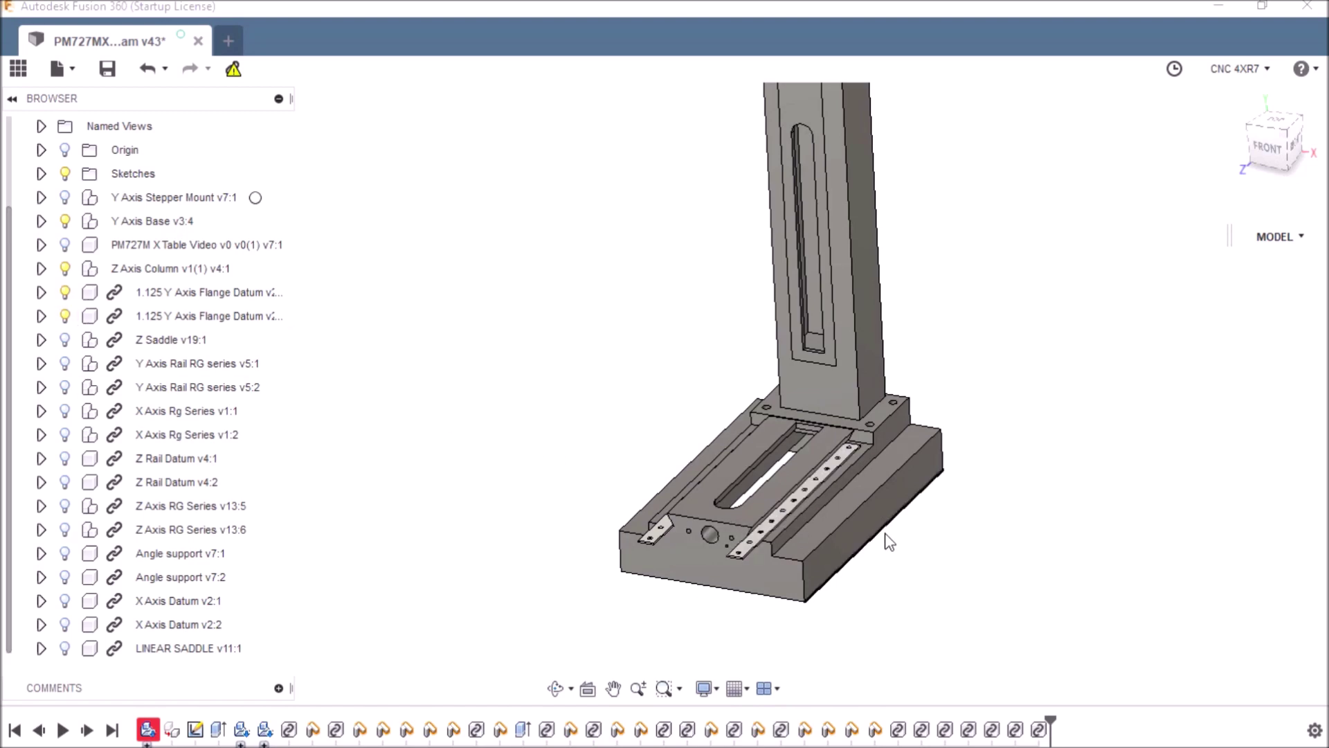
scroll(803, 529, up, 2)
scroll(801, 522, up, 2)
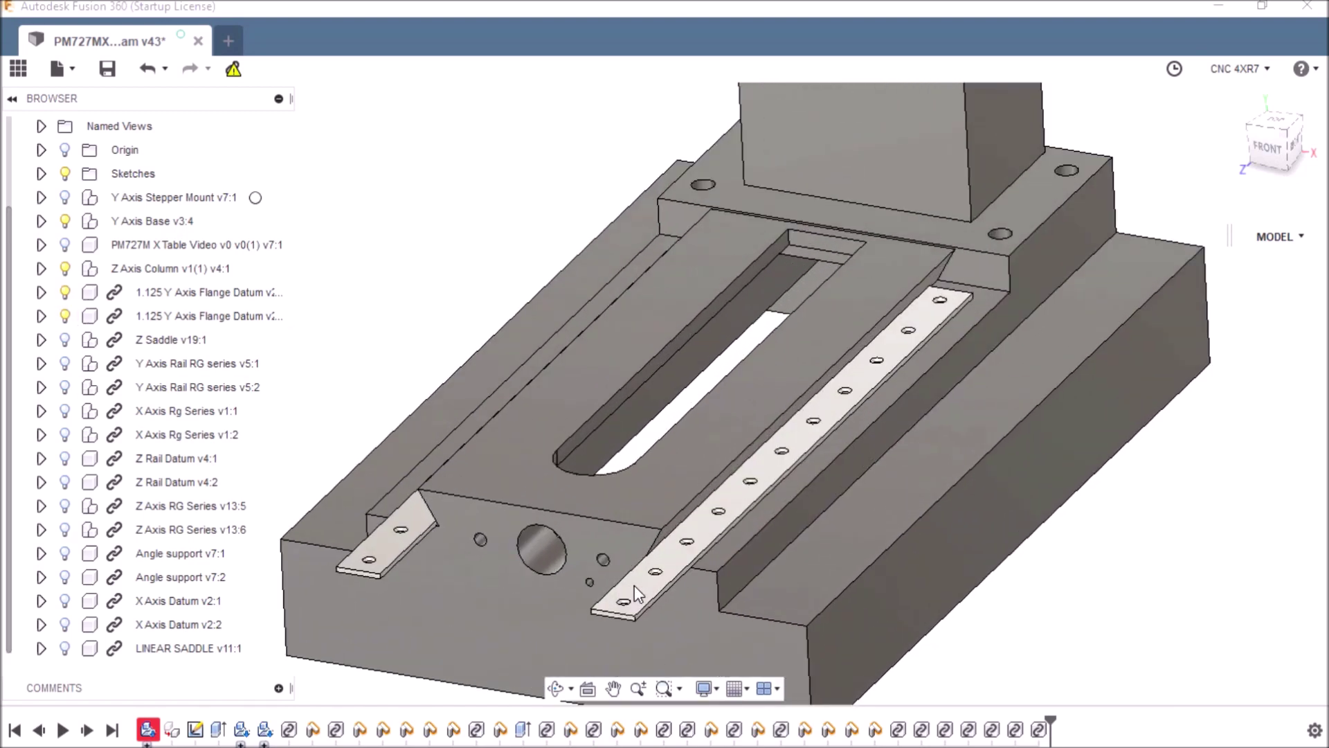
scroll(634, 585, up, 4)
scroll(865, 500, up, 2)
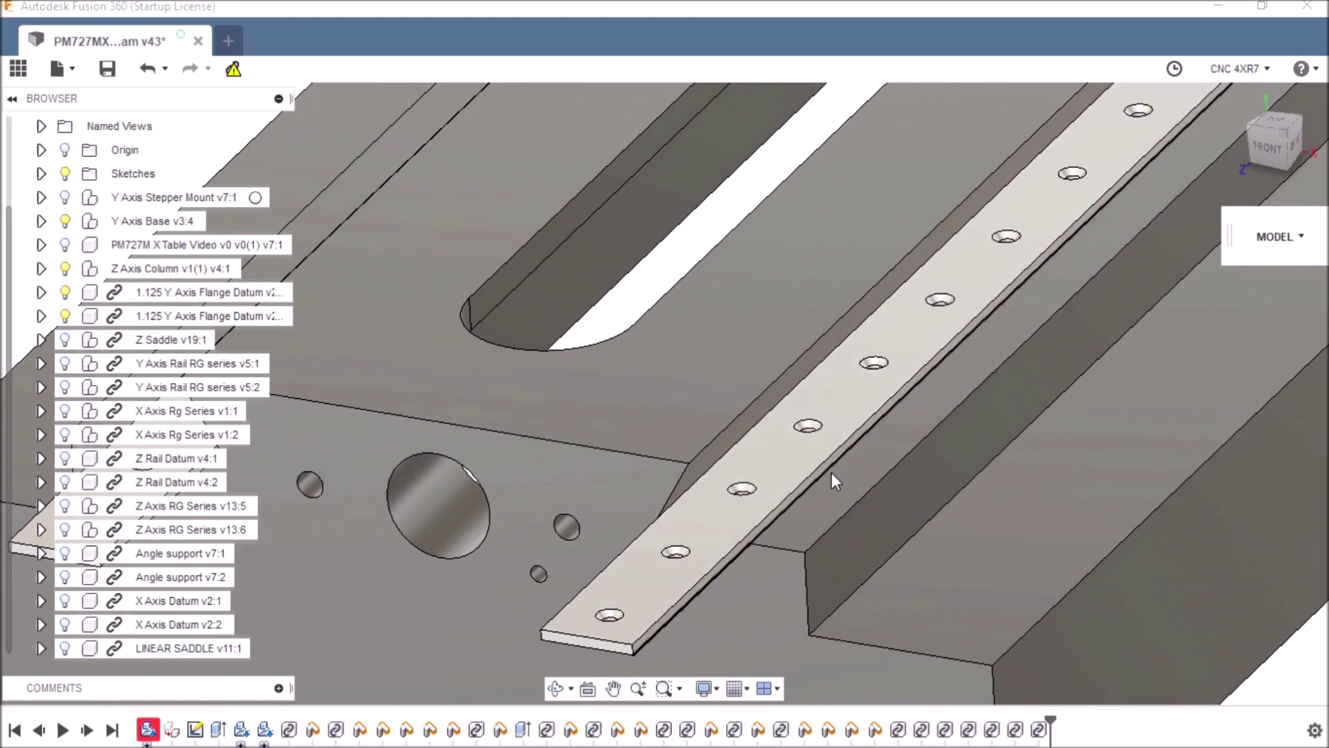
scroll(829, 472, up, 2)
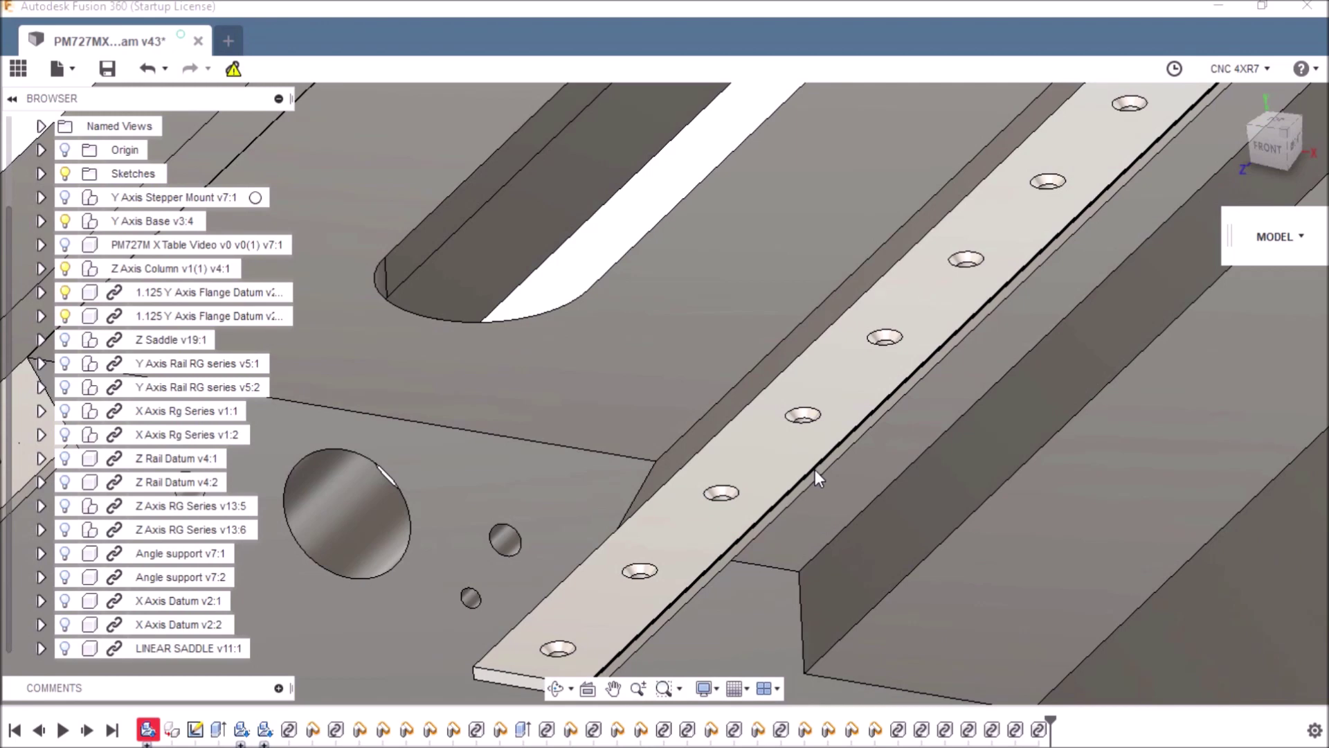
Step: Inspect the strips along the rail ledges, then select the first Y Axis Rail RG series component
scroll(814, 473, down, 1)
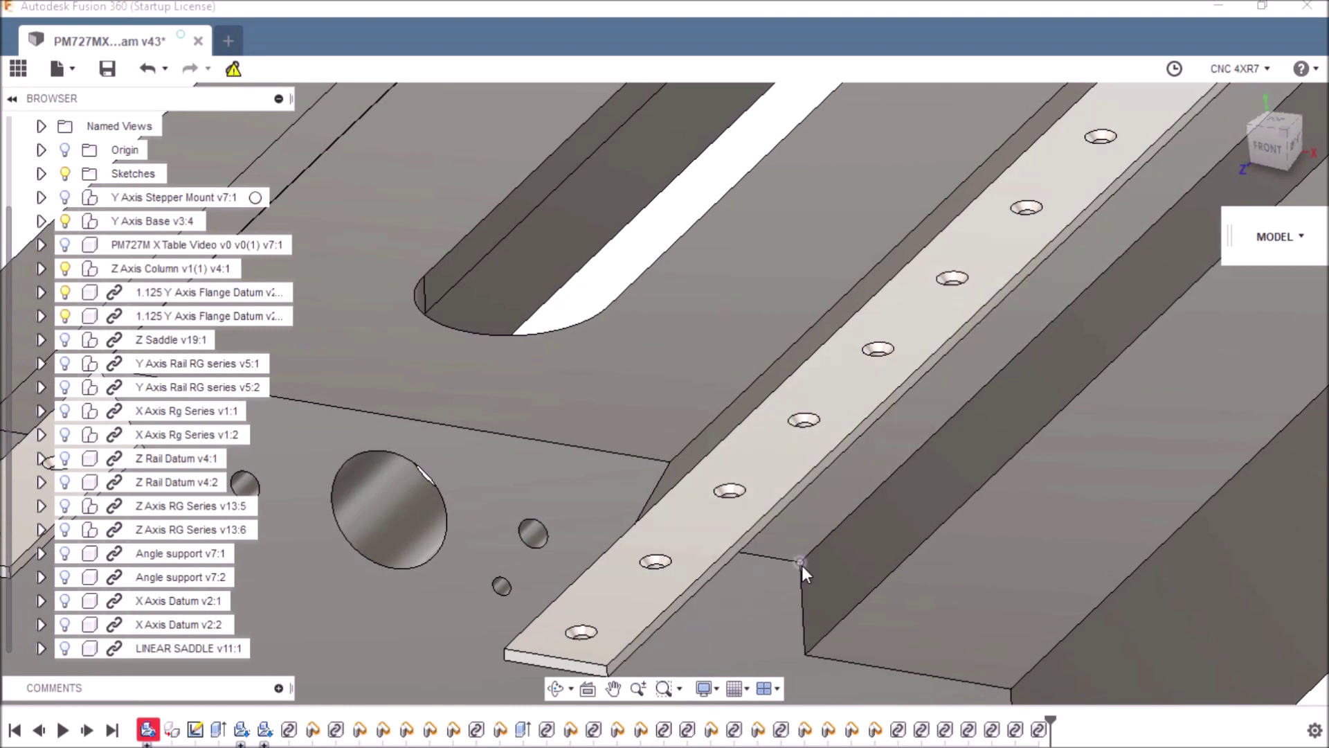
scroll(754, 641, down, 5)
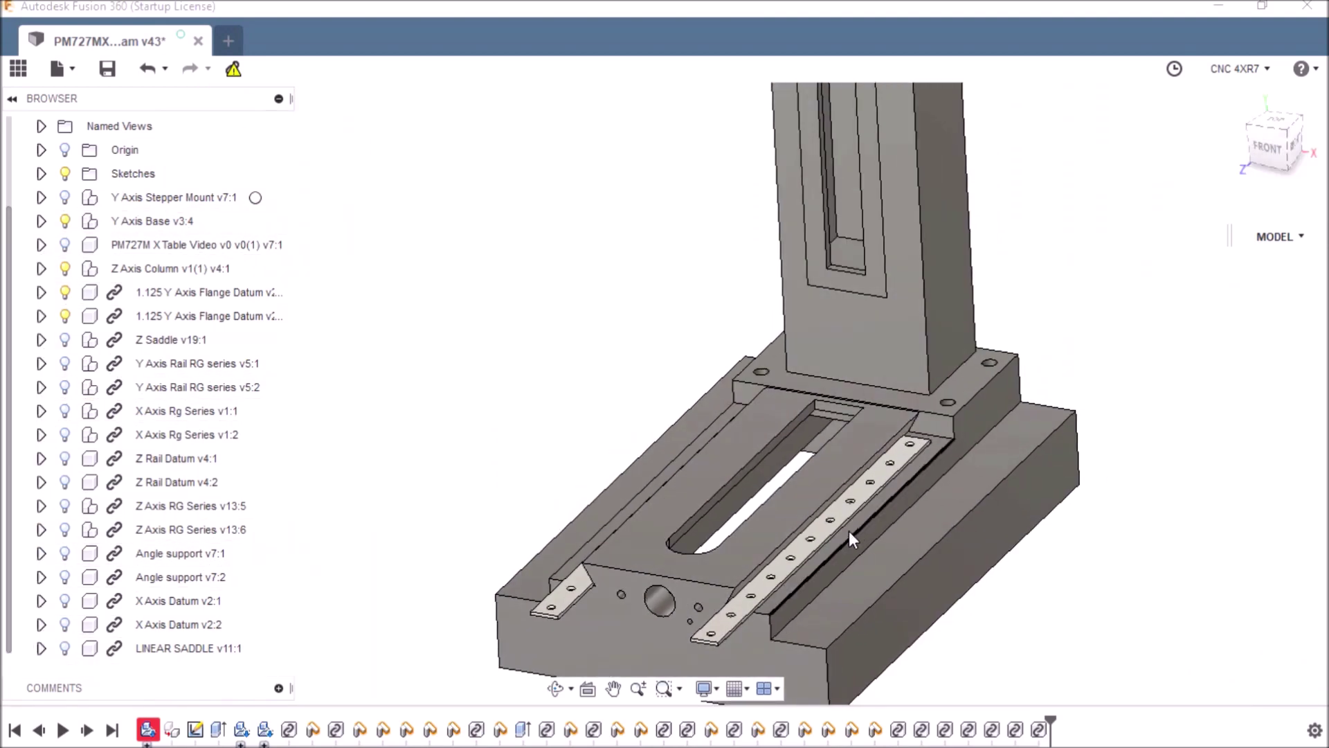
scroll(849, 530, up, 2)
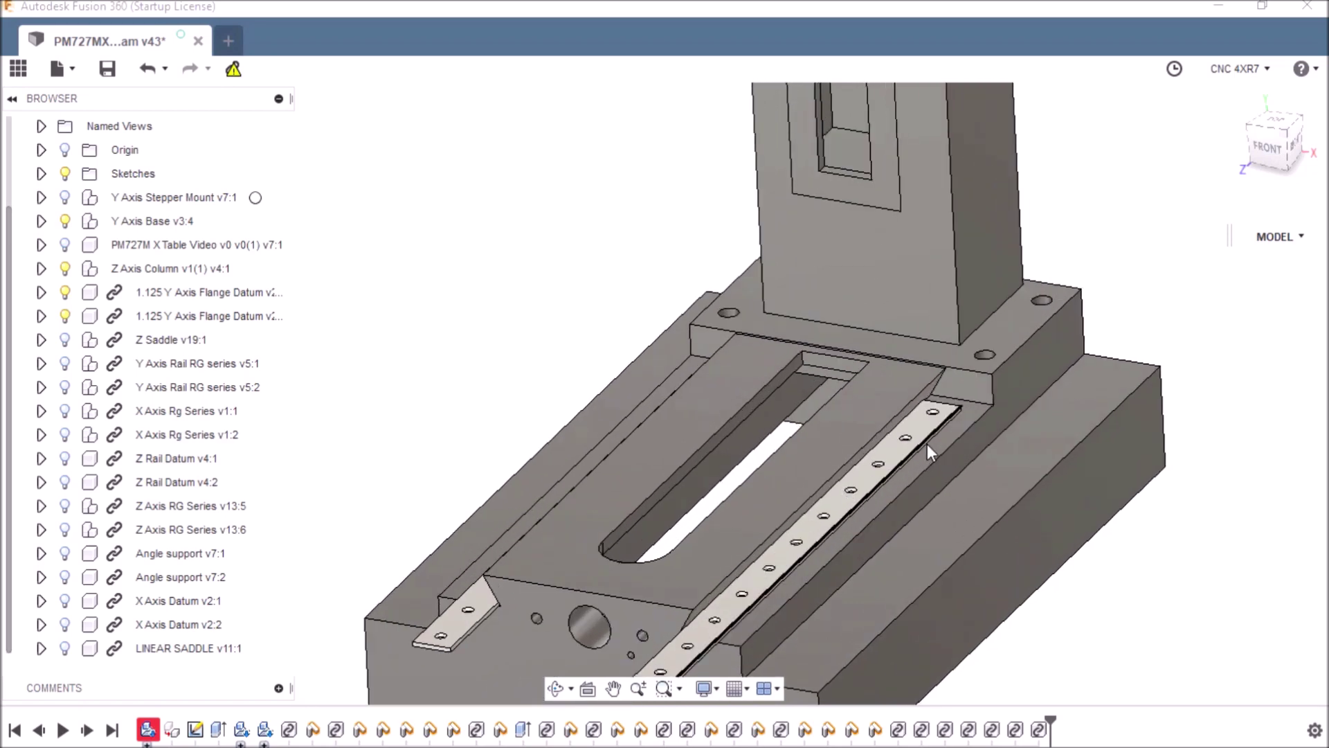
scroll(744, 616, up, 2)
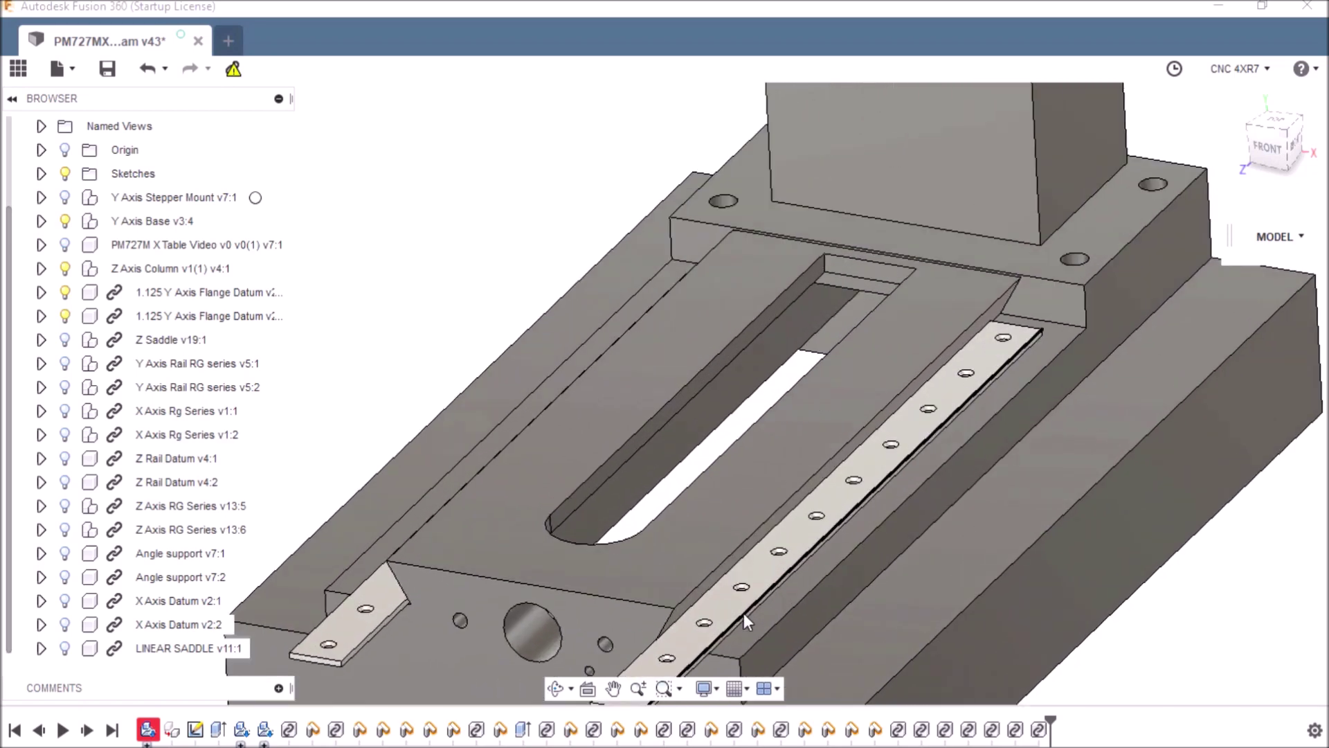
scroll(743, 612, down, 3)
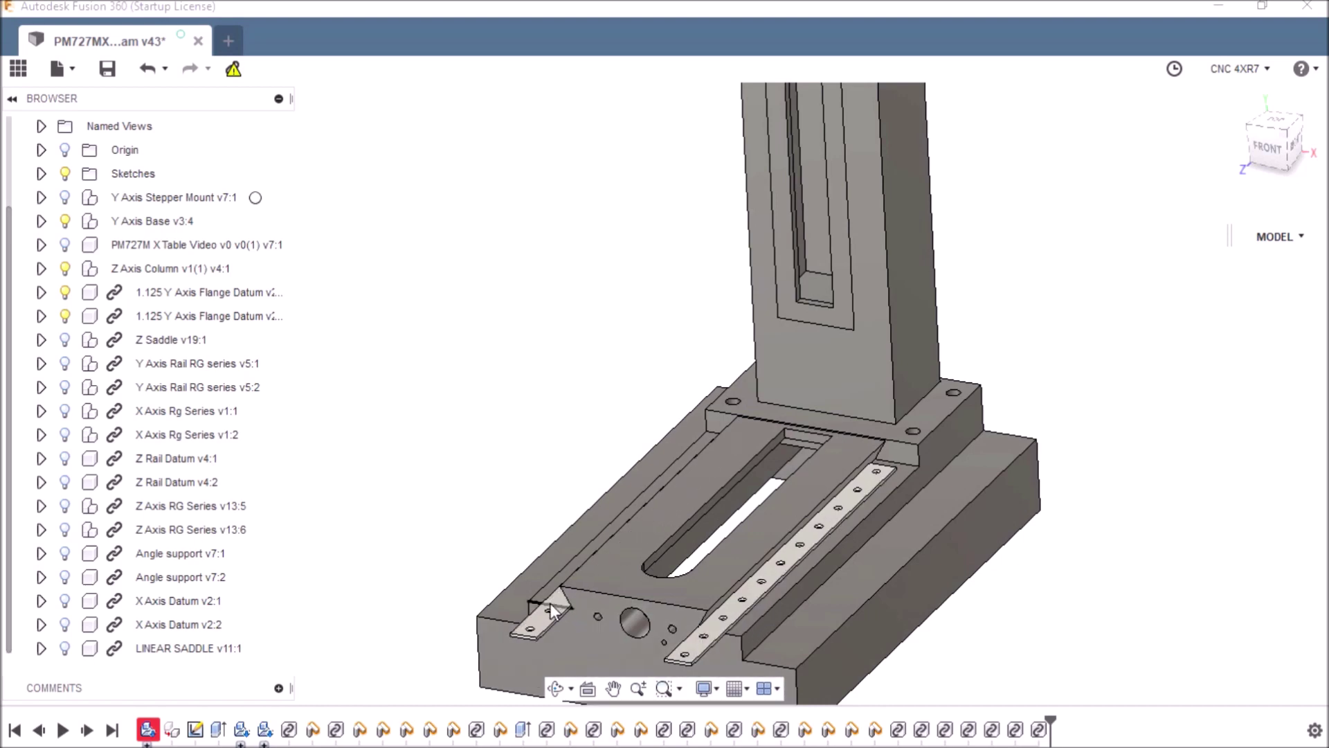
scroll(727, 625, up, 2)
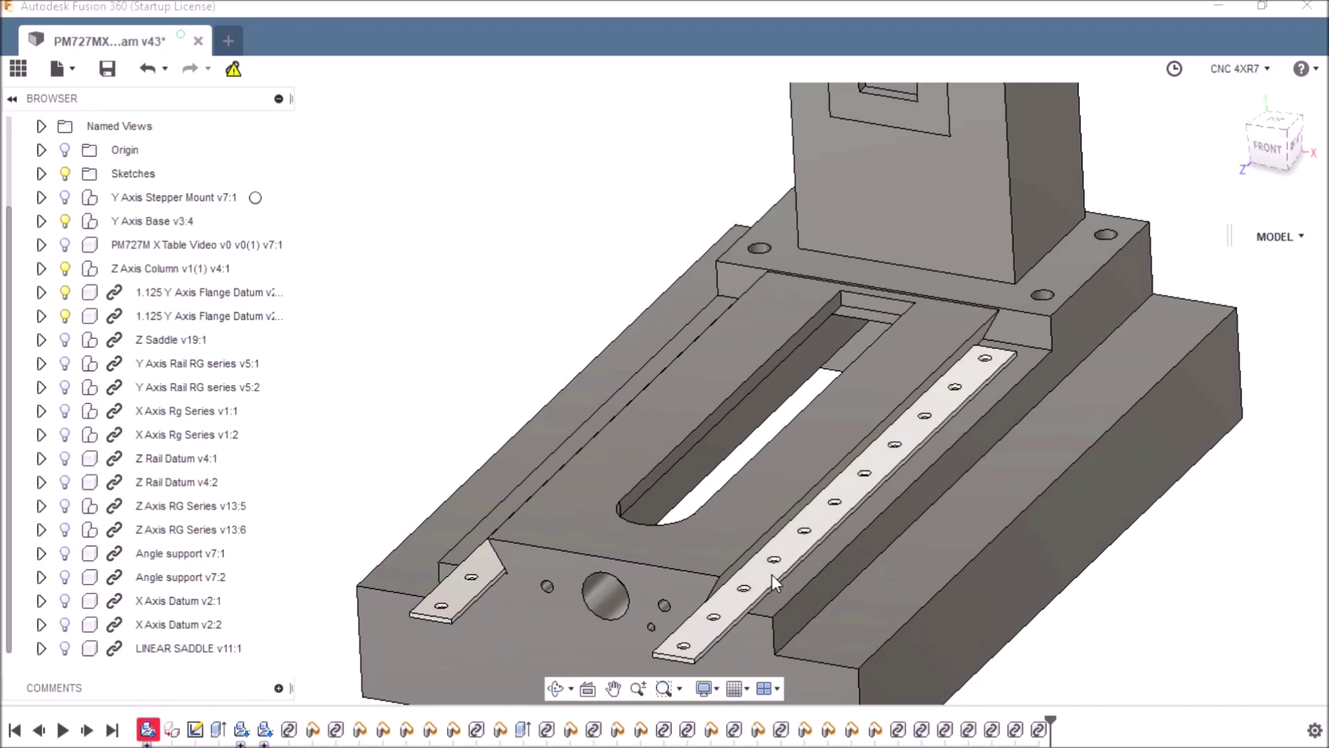
scroll(793, 537, down, 3)
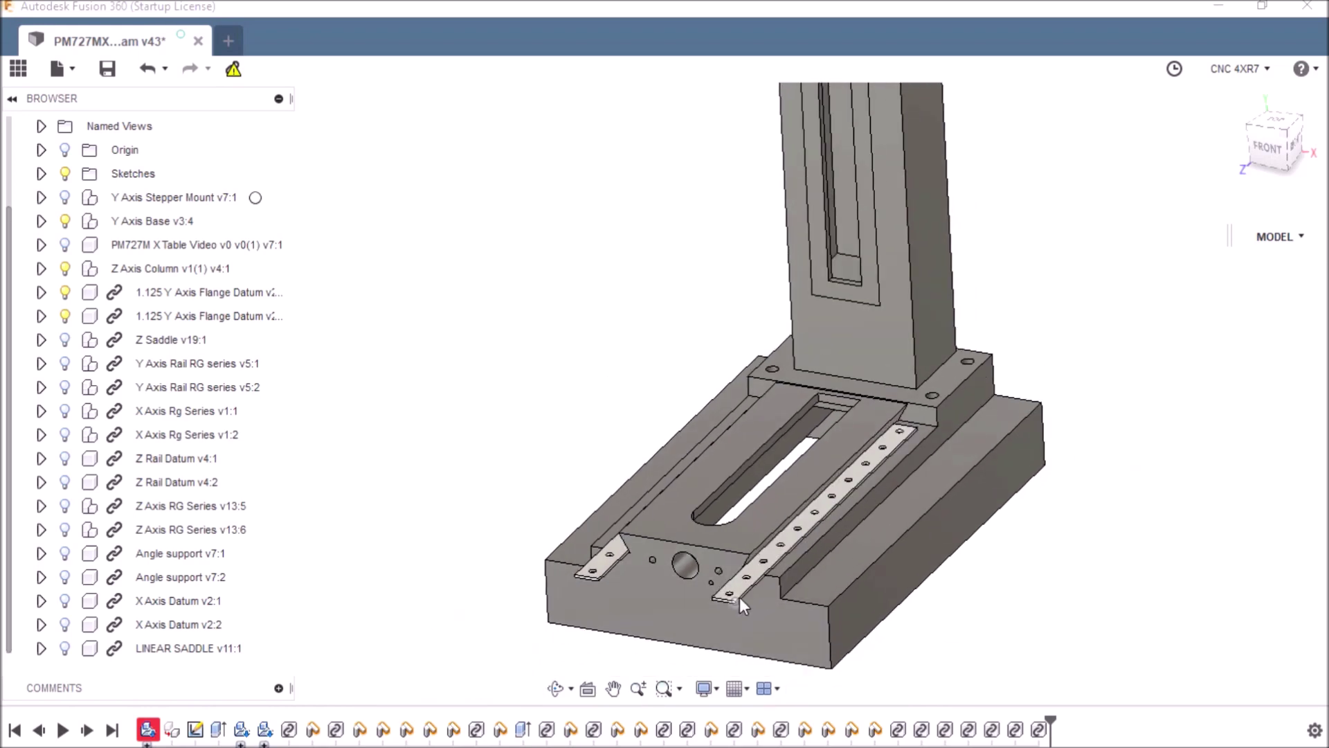
click(76, 365)
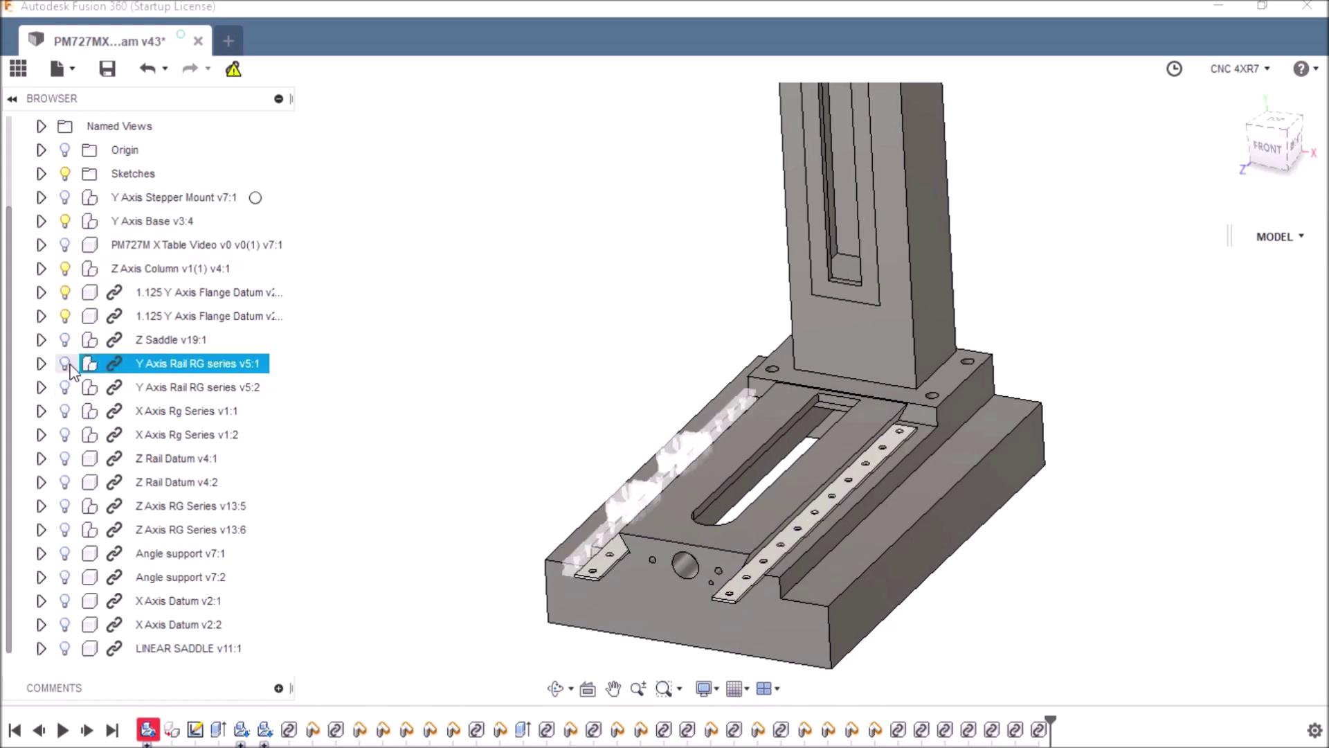
Step: Show the left and right Y Axis Rail RG series rails on the base
click(67, 365)
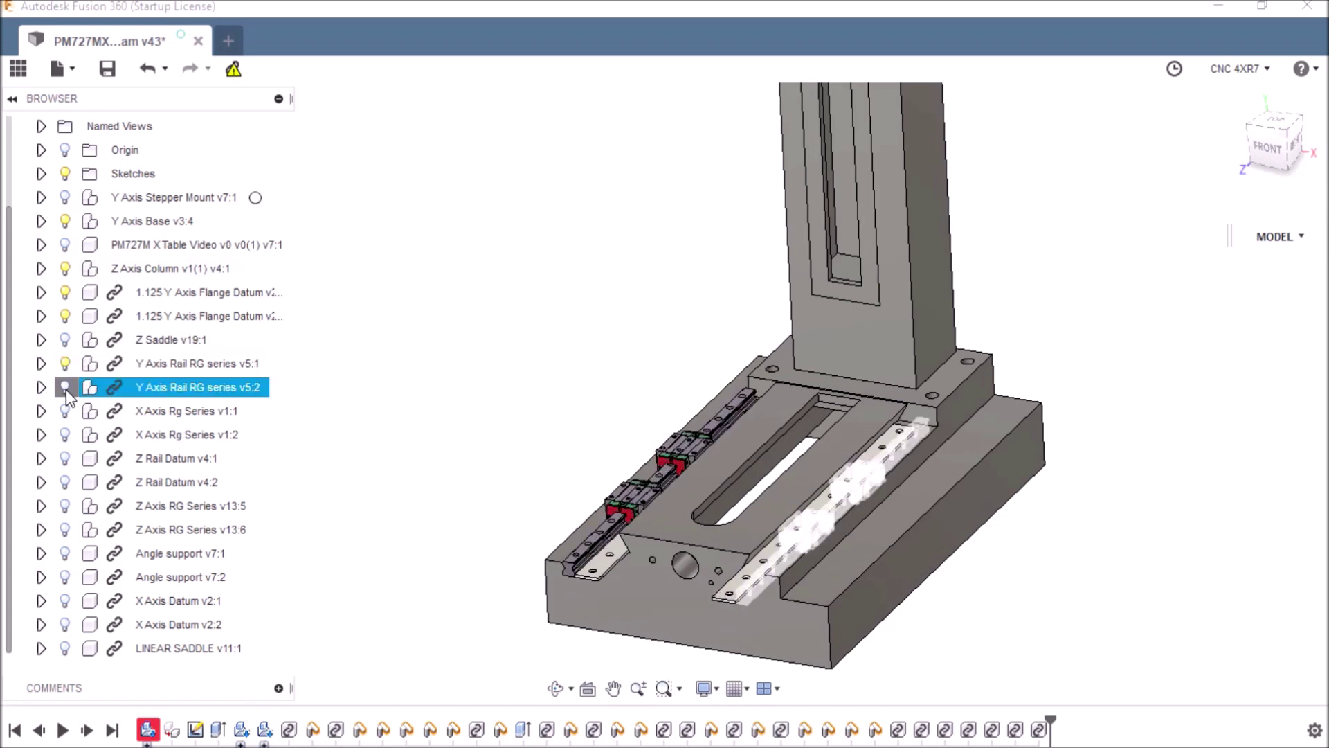
click(65, 387)
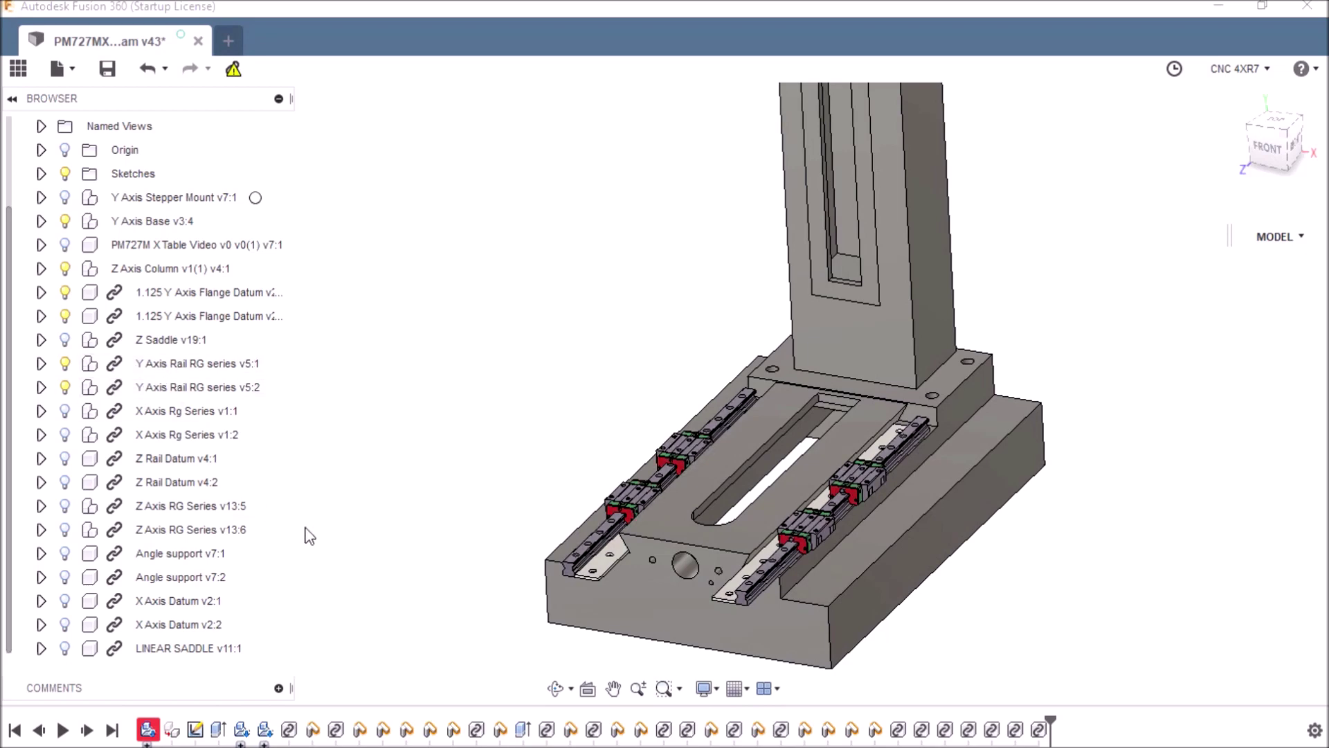
scroll(810, 643, up, 3)
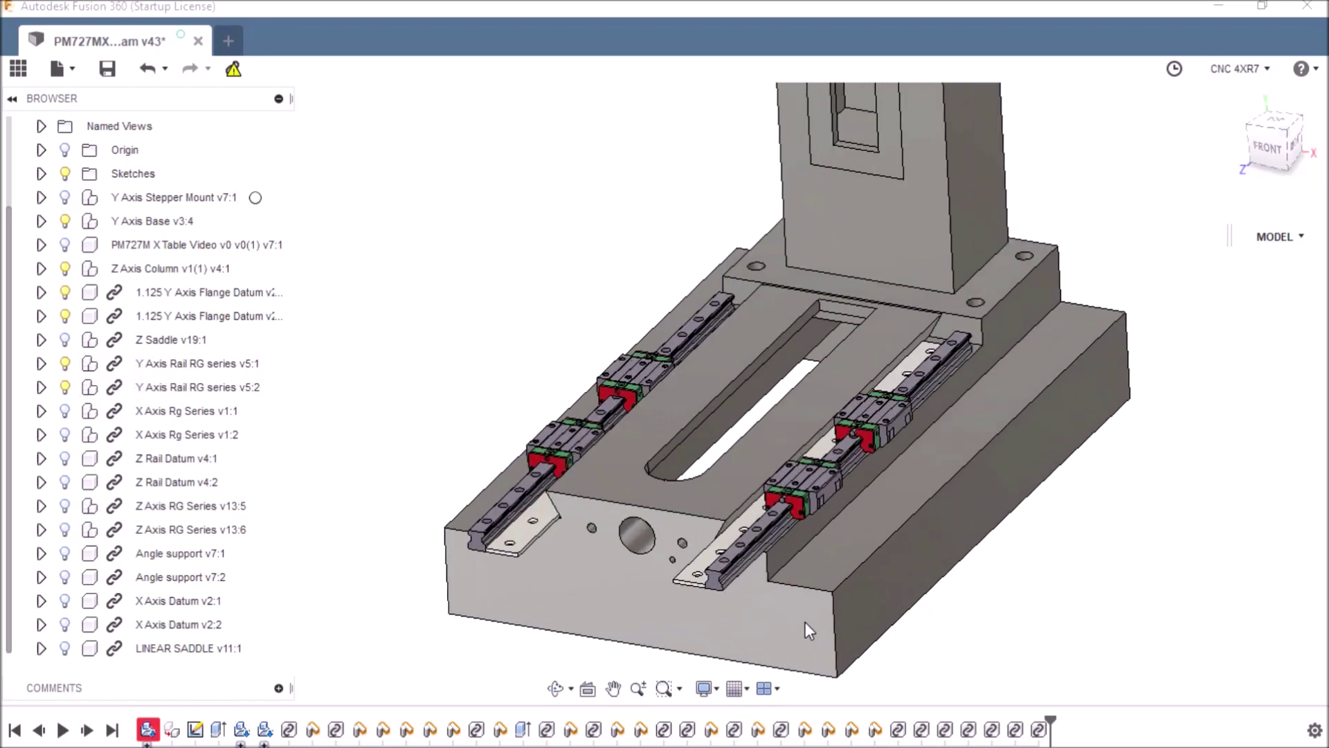
scroll(803, 606, up, 3)
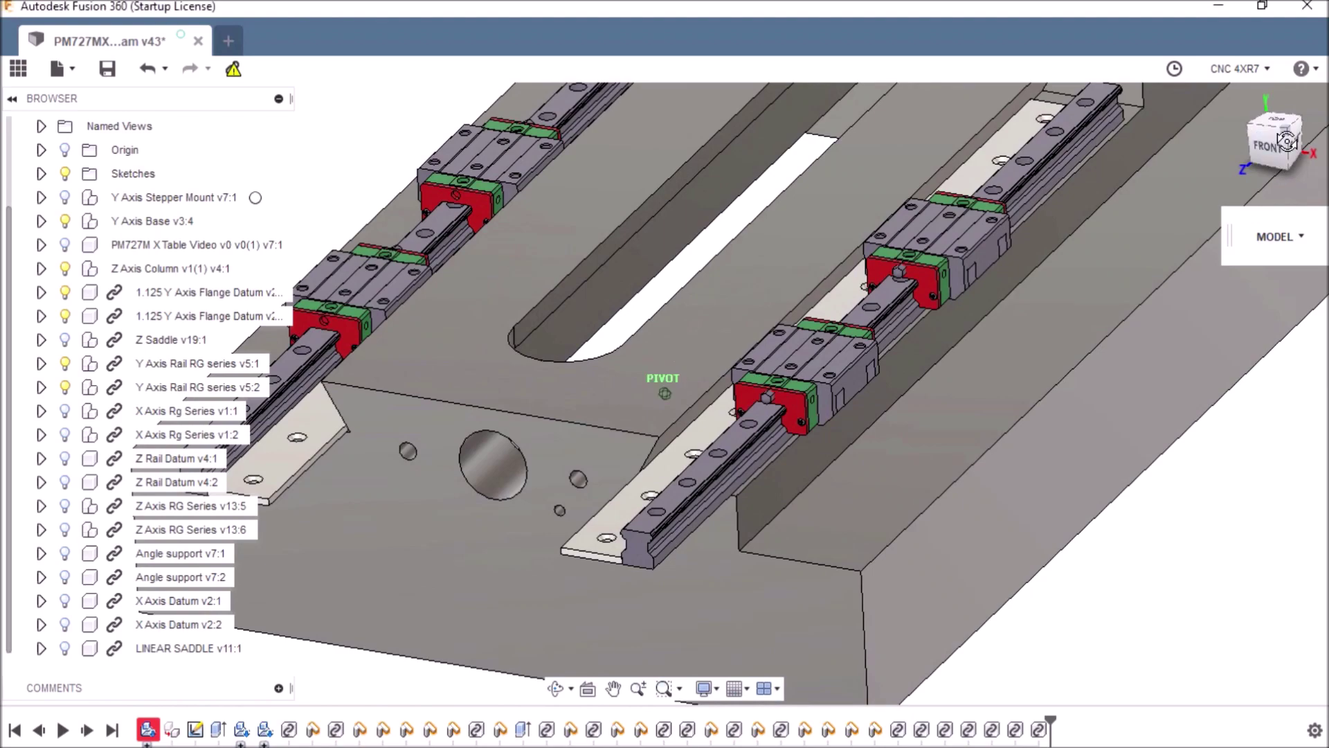
Step: View the saddle square from the front and zoom into the right carriage on its datum strip
click(1287, 140)
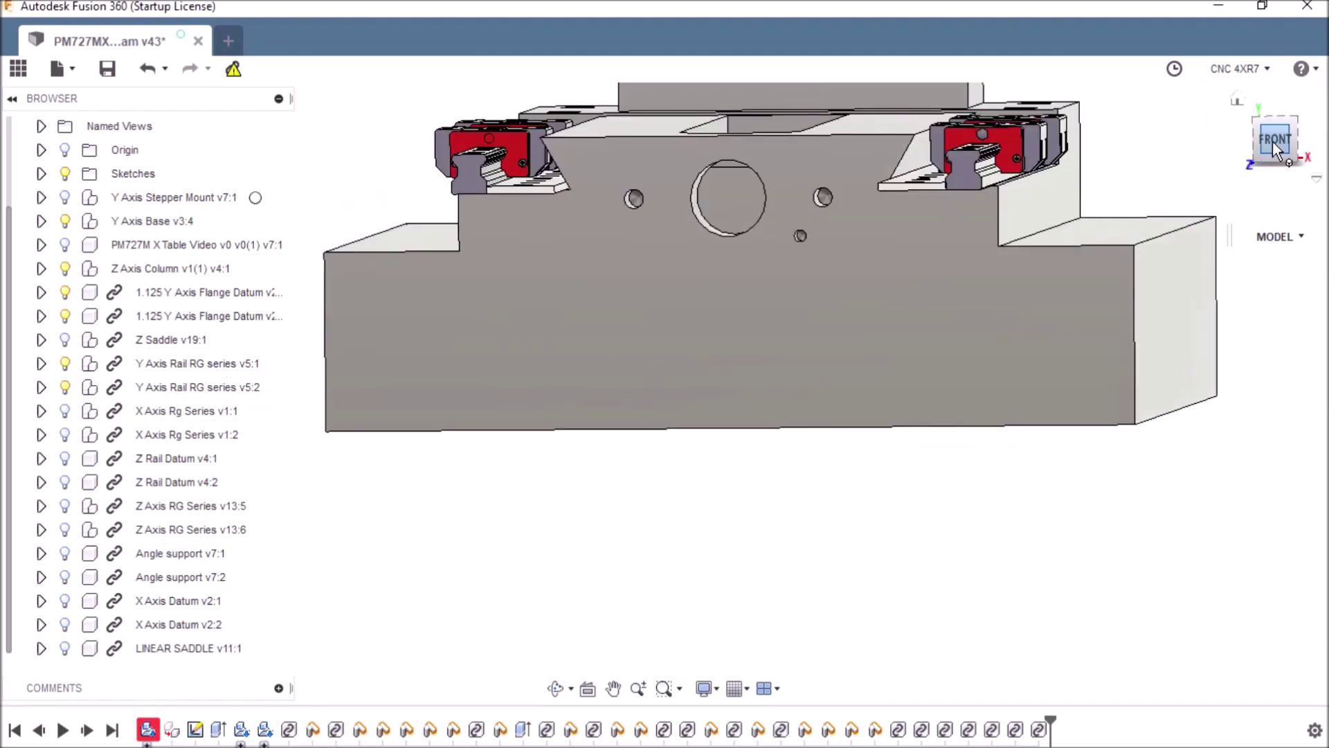
click(1277, 143)
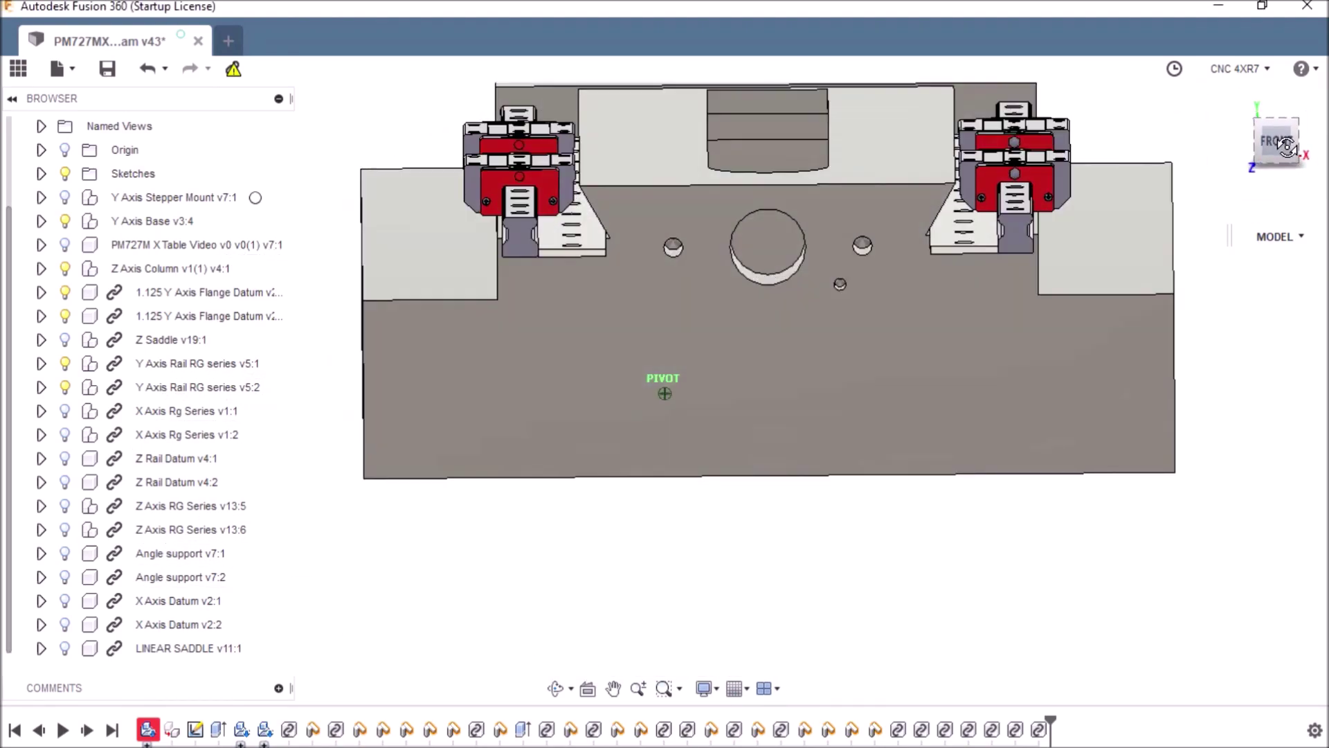
scroll(1019, 230, up, 10)
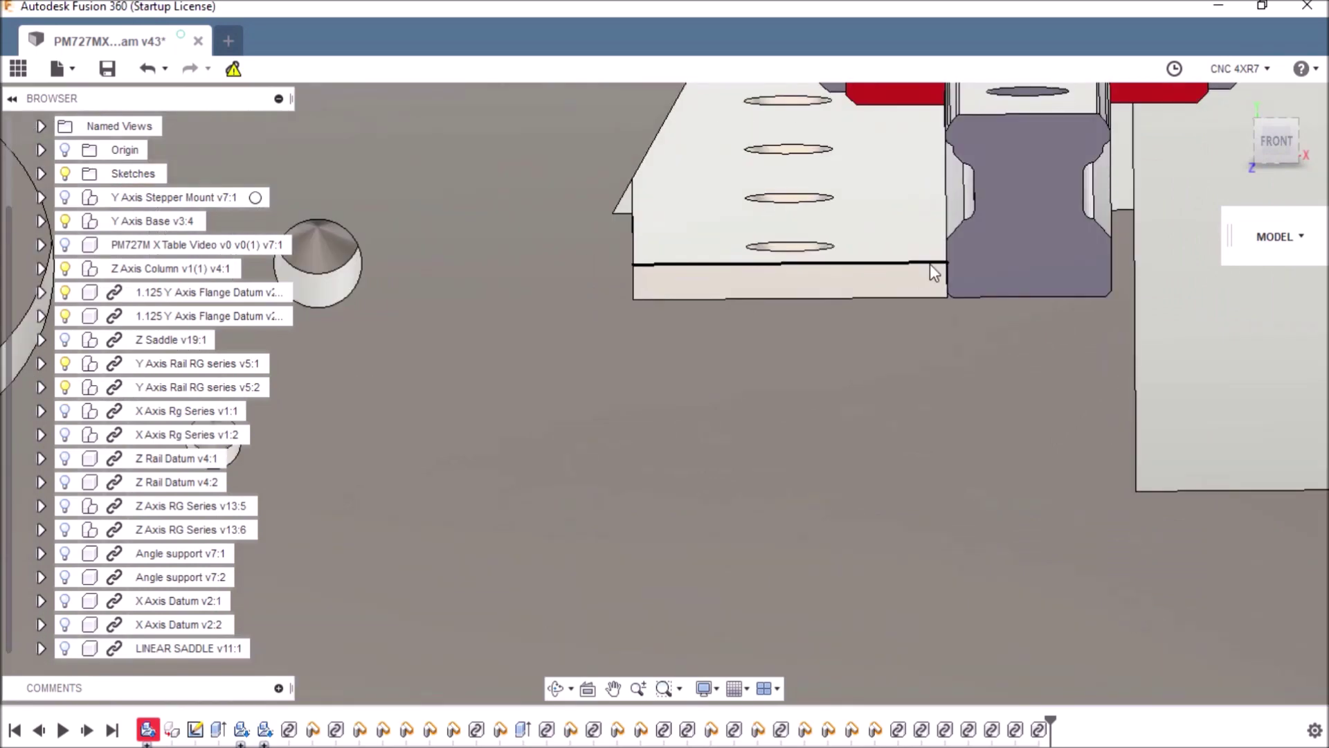
scroll(922, 280, down, 5)
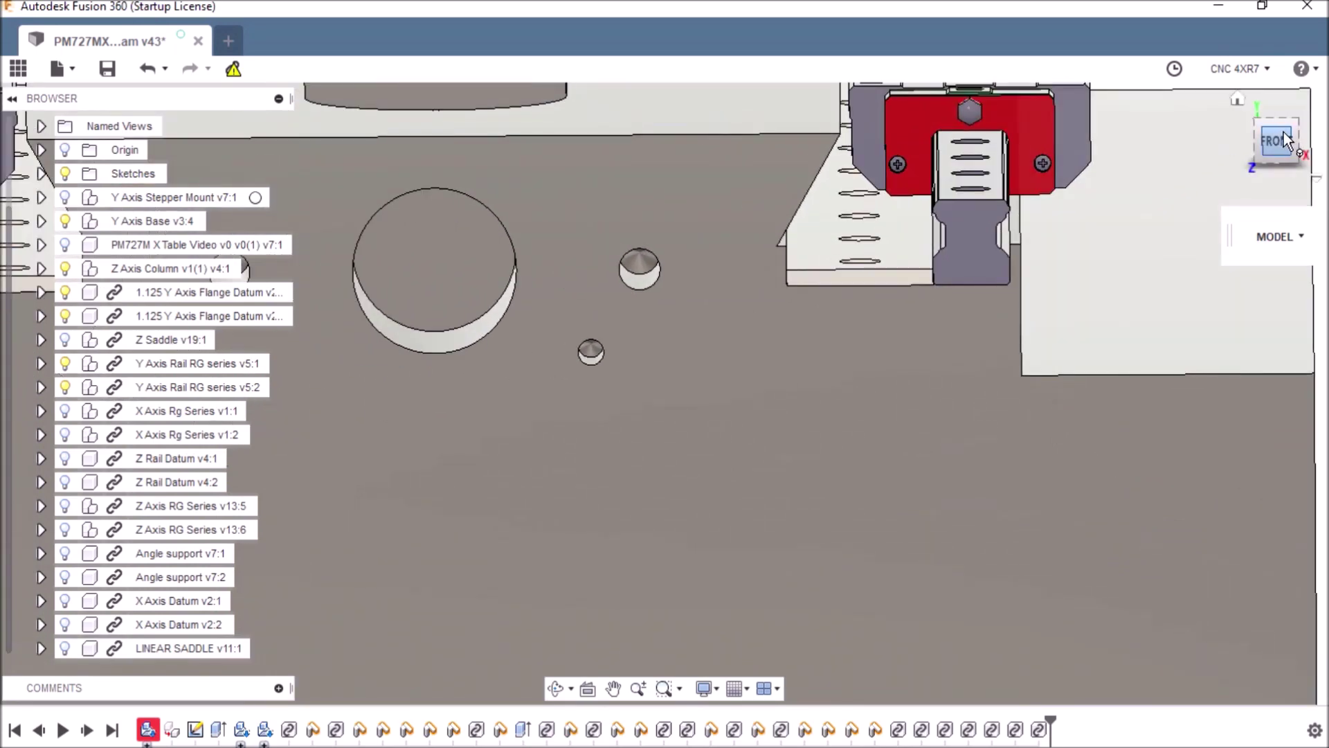
click(1279, 136)
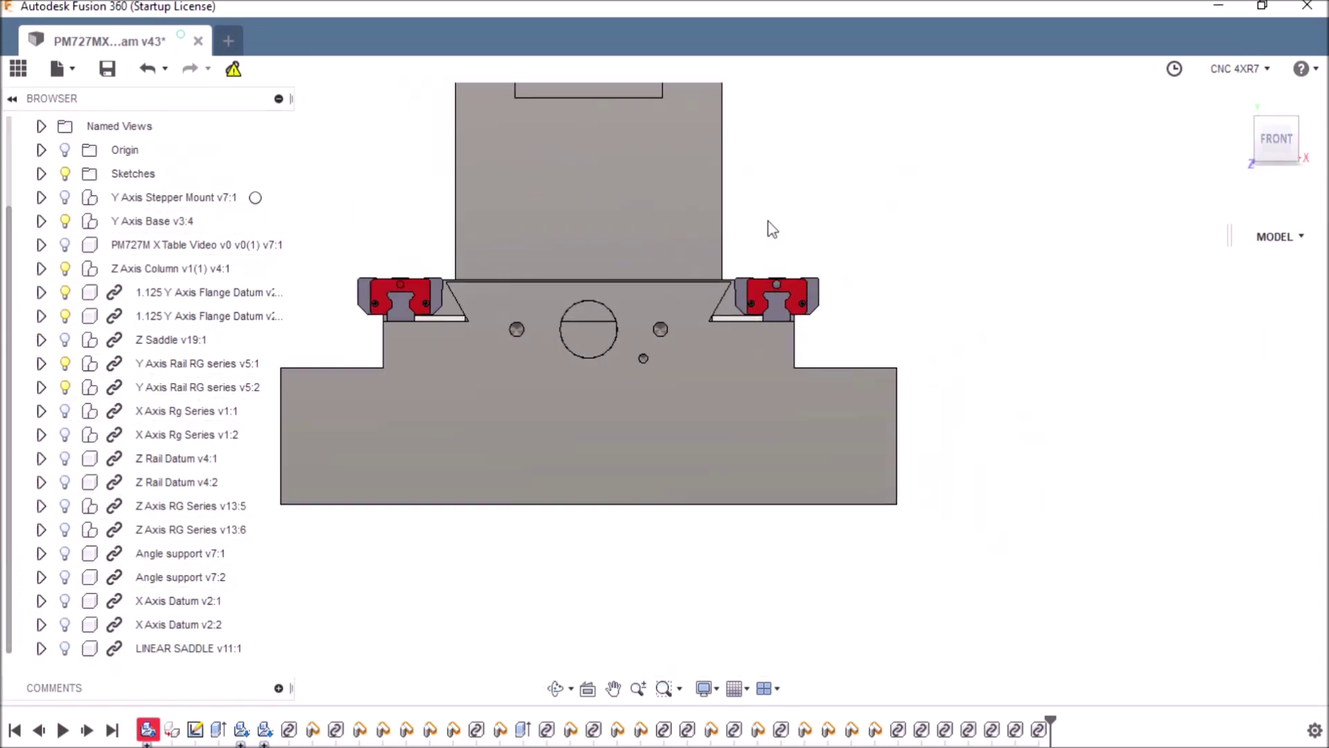
scroll(783, 297, up, 5)
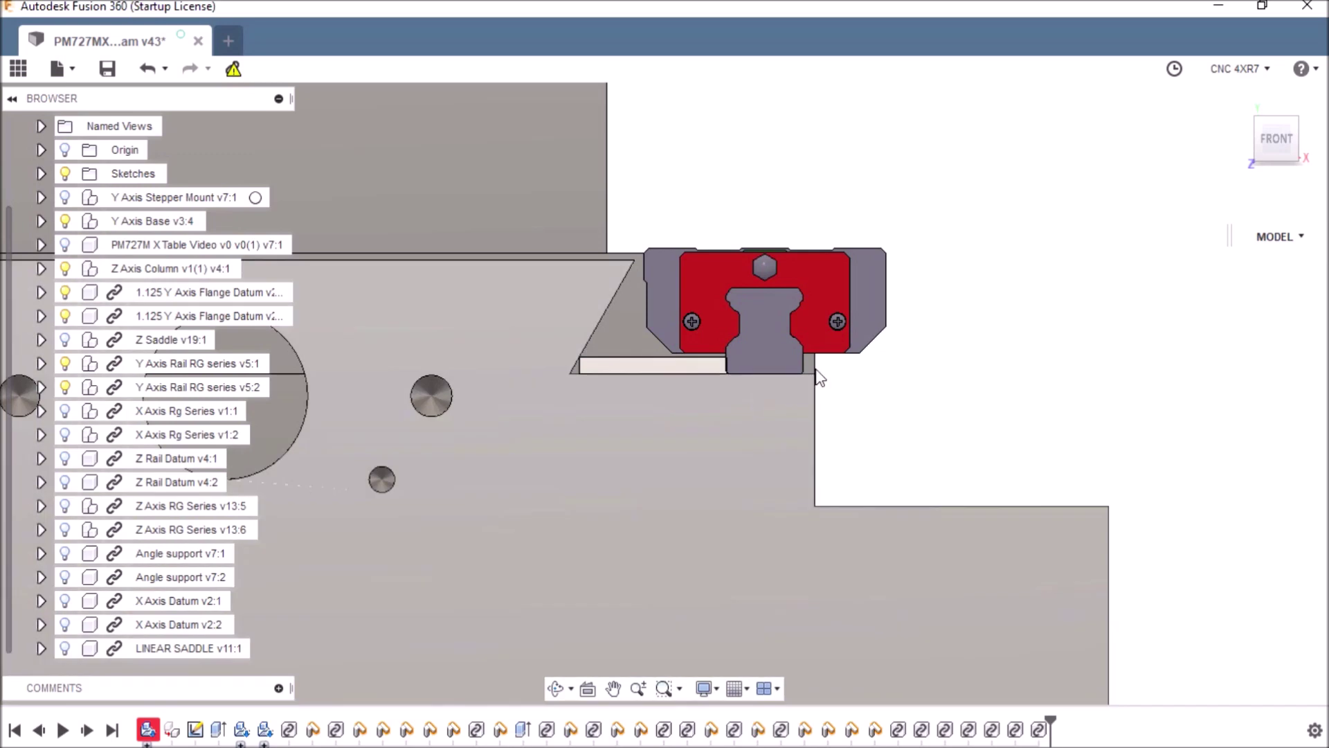
Step: Orbit between front and top views, ending tilted top-front over both Z rails and carriage blocks
mouse_move(1274, 145)
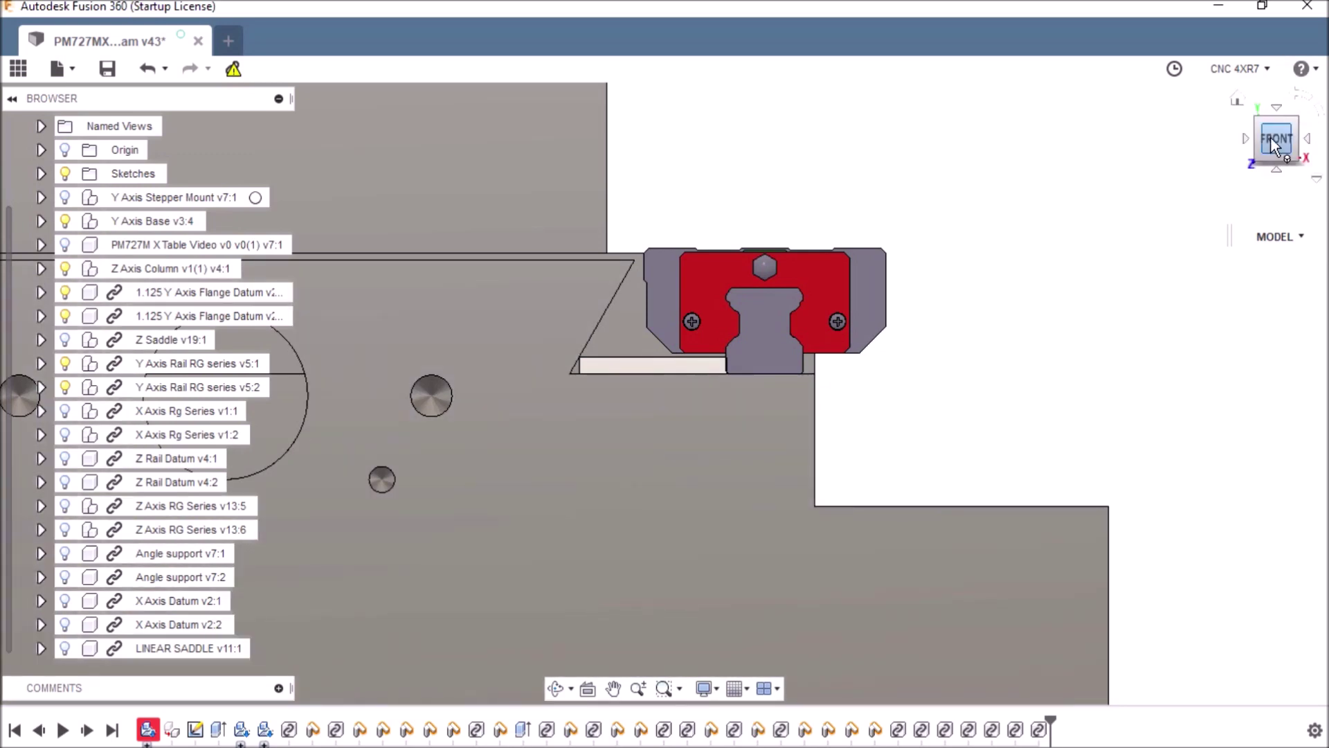
drag(1274, 145, 738, 481)
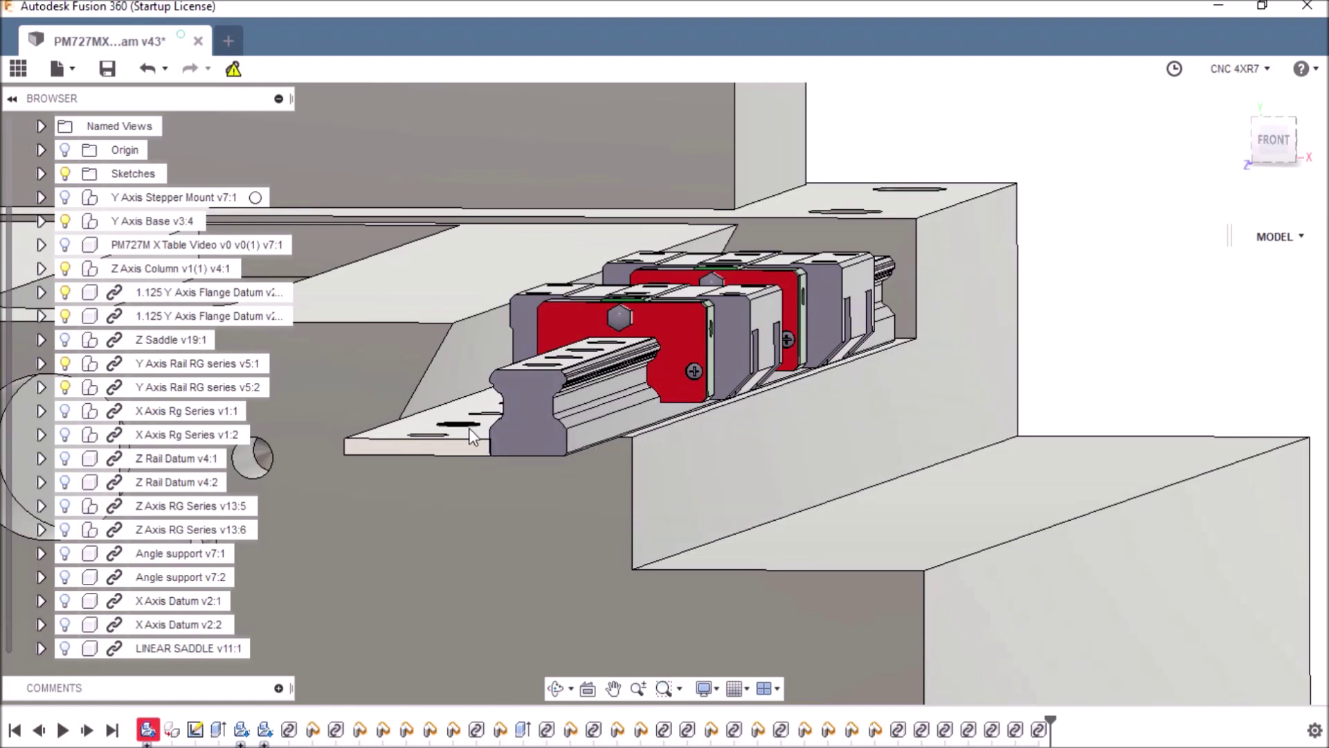
click(1274, 148)
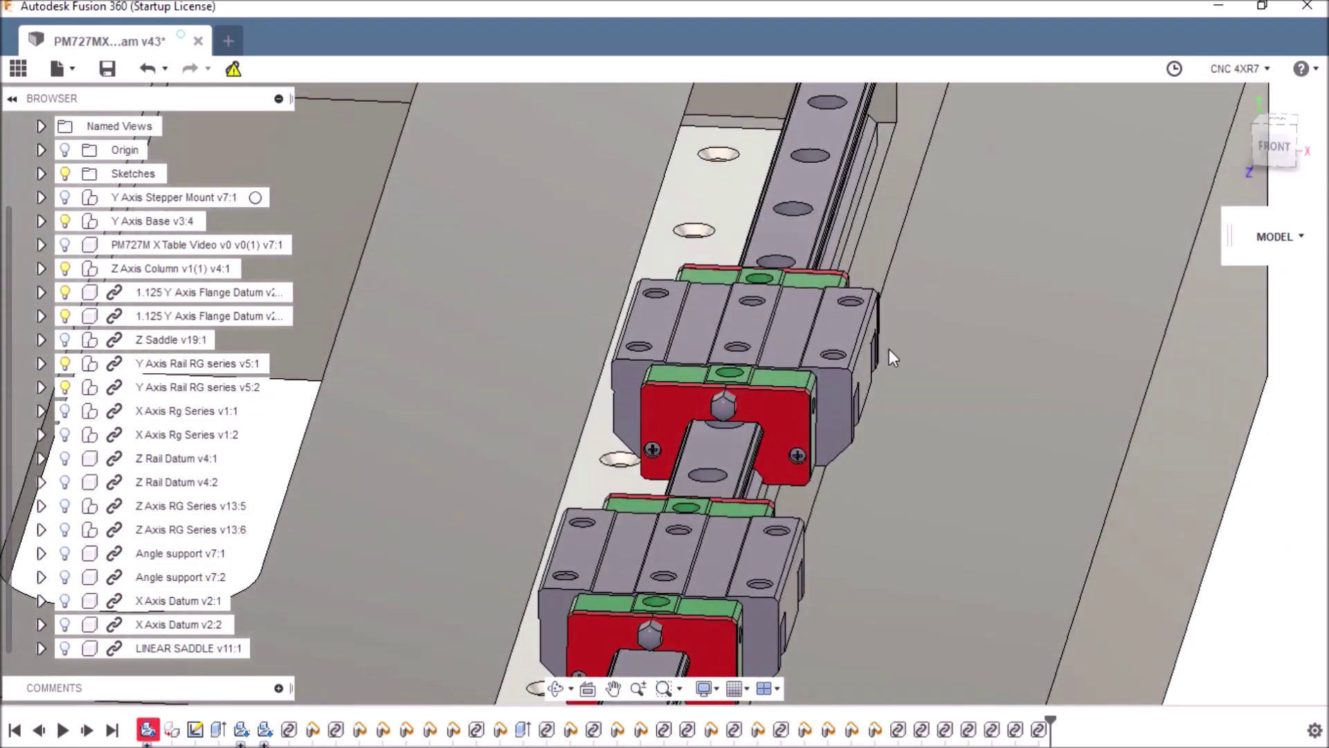
scroll(738, 433, down, 5)
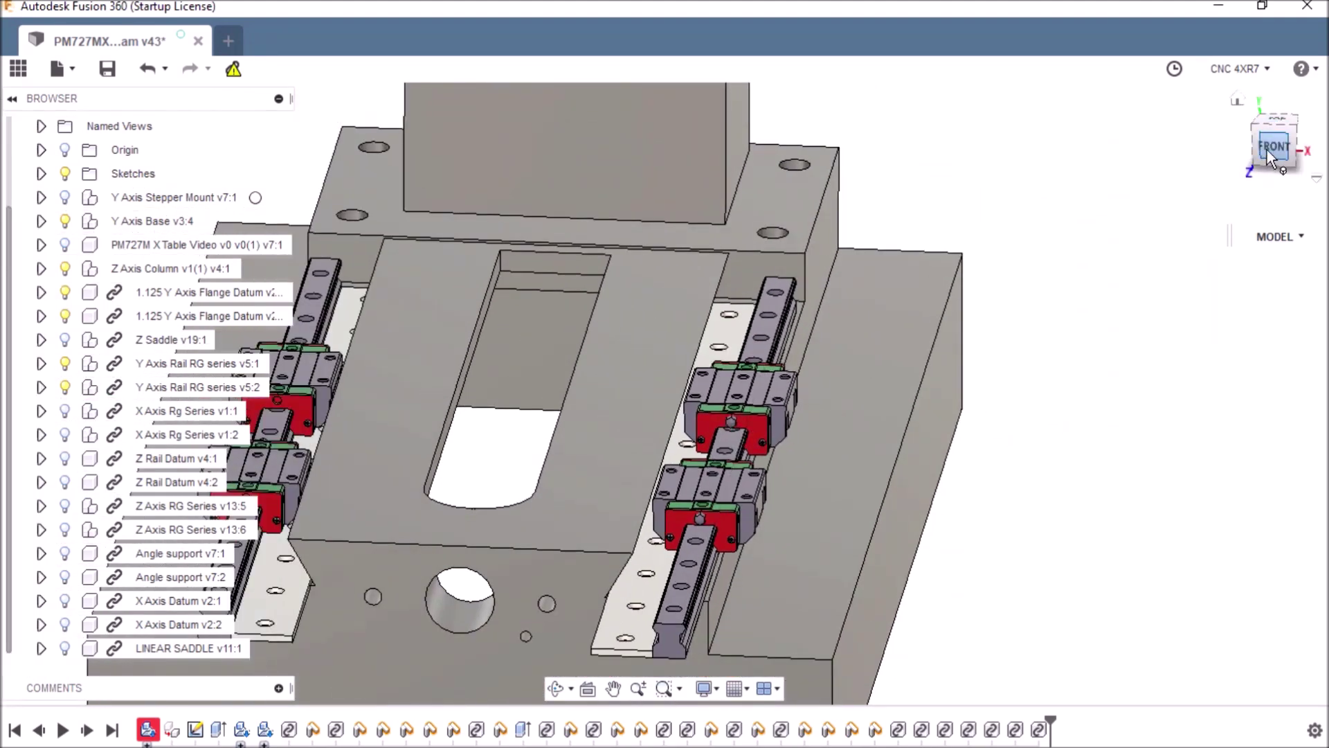
click(1267, 150)
mouse_move(1294, 125)
mouse_down()
mouse_move(1239, 125)
mouse_move(1238, 145)
mouse_move(1238, 125)
mouse_up()
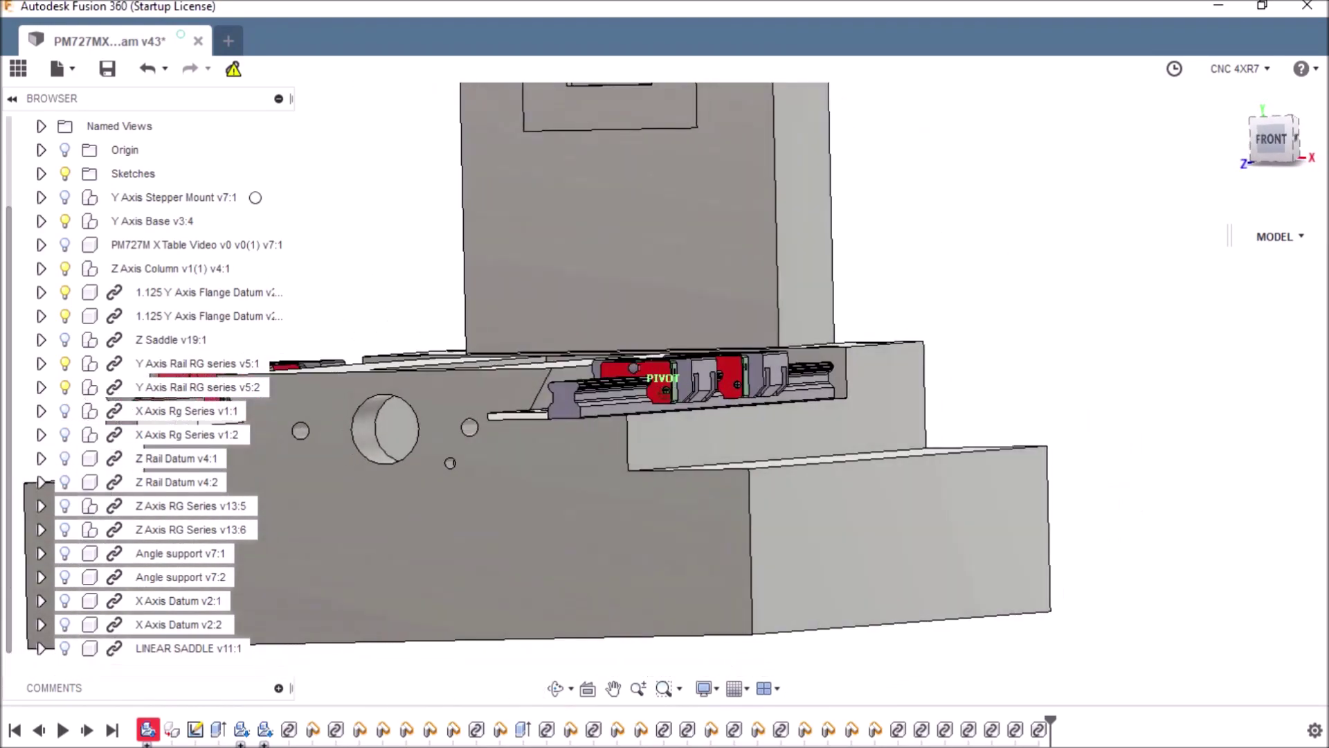
click(1267, 147)
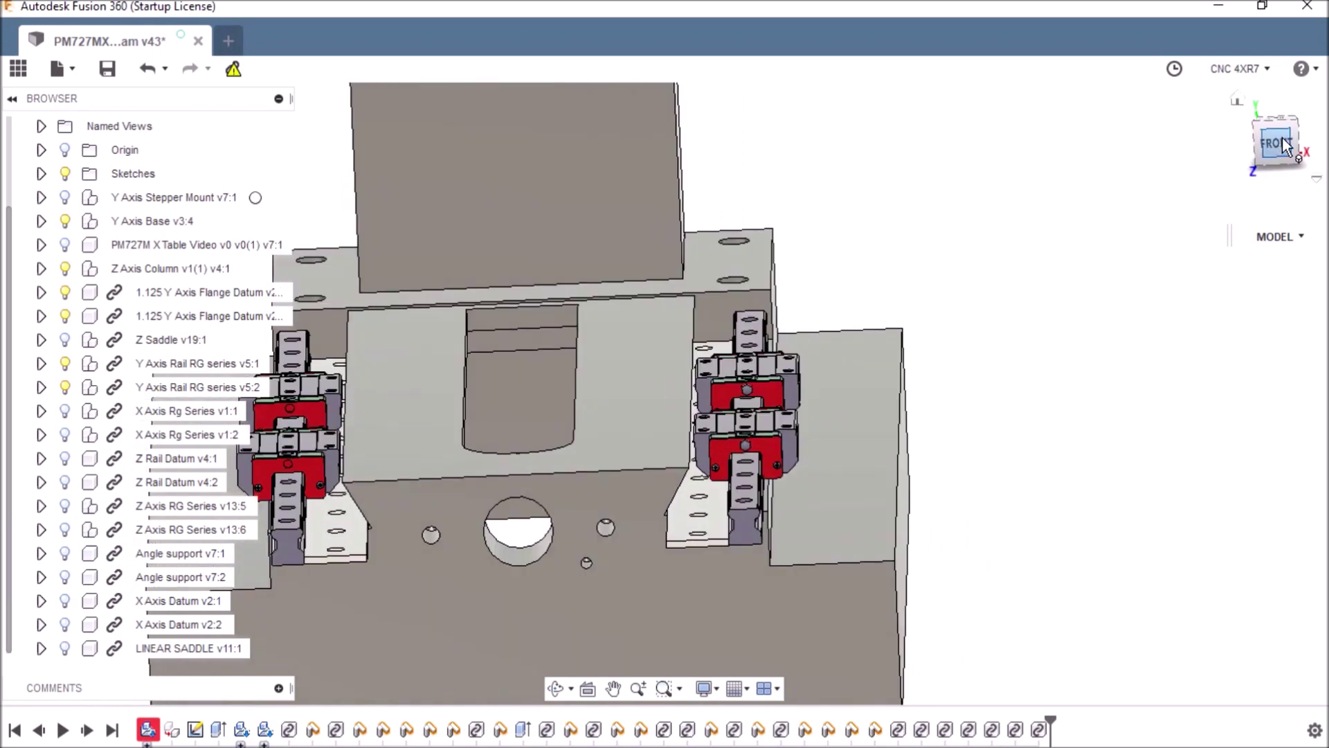
click(1277, 143)
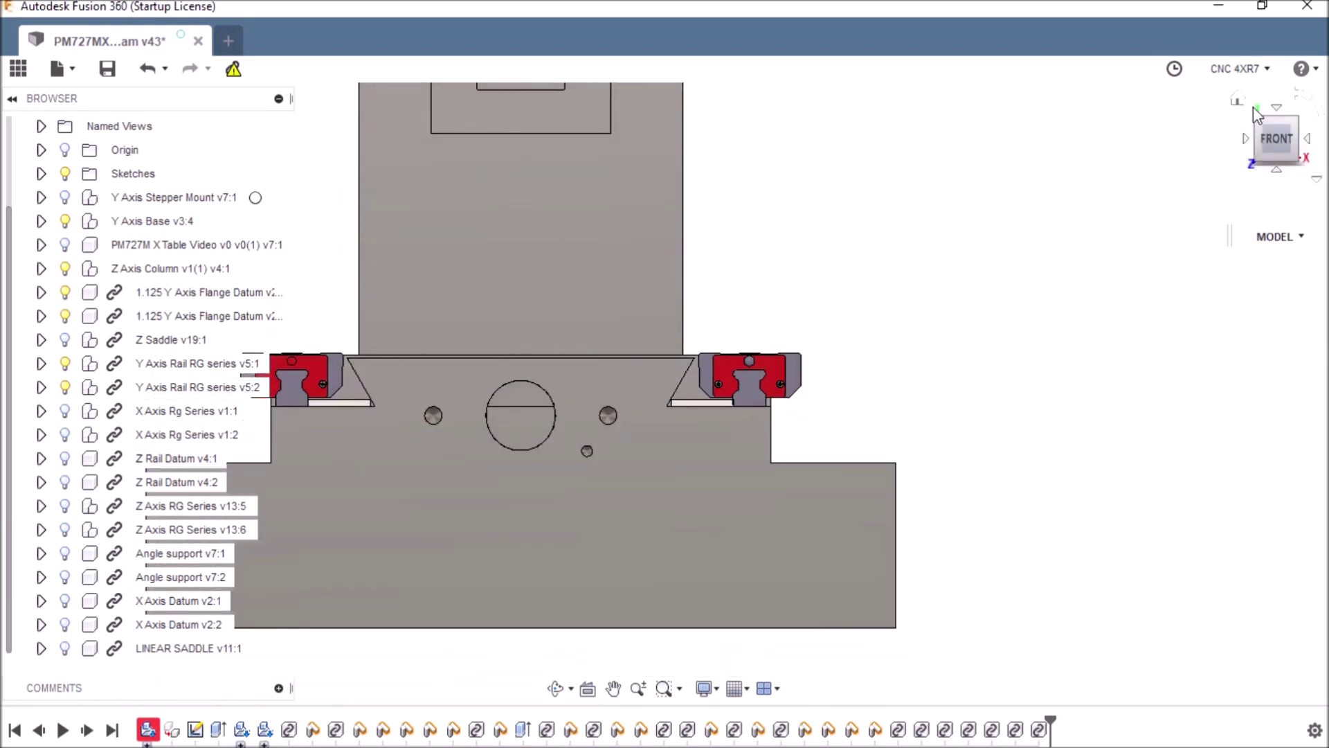
drag(1258, 117, 1244, 167)
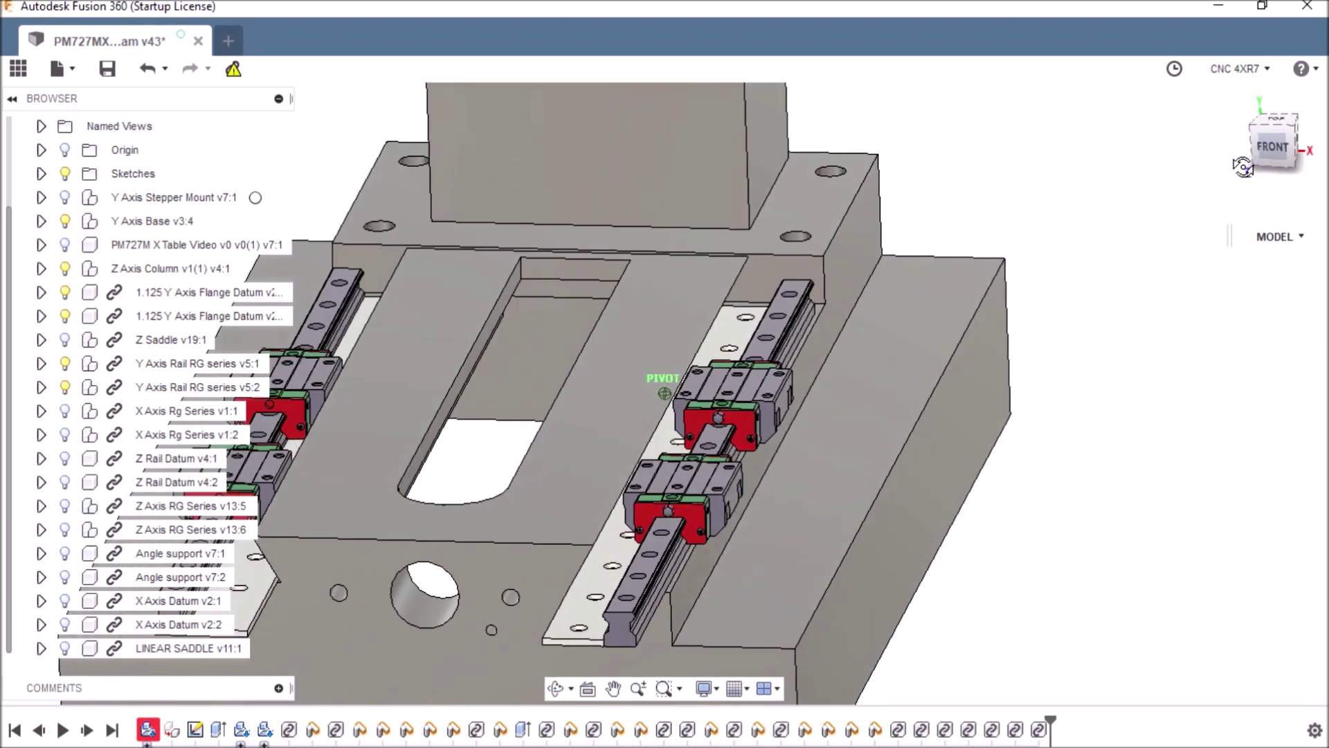
Step: Zoom out and orbit to a front-right isometric view of the base, rails and column
scroll(792, 288, down, 5)
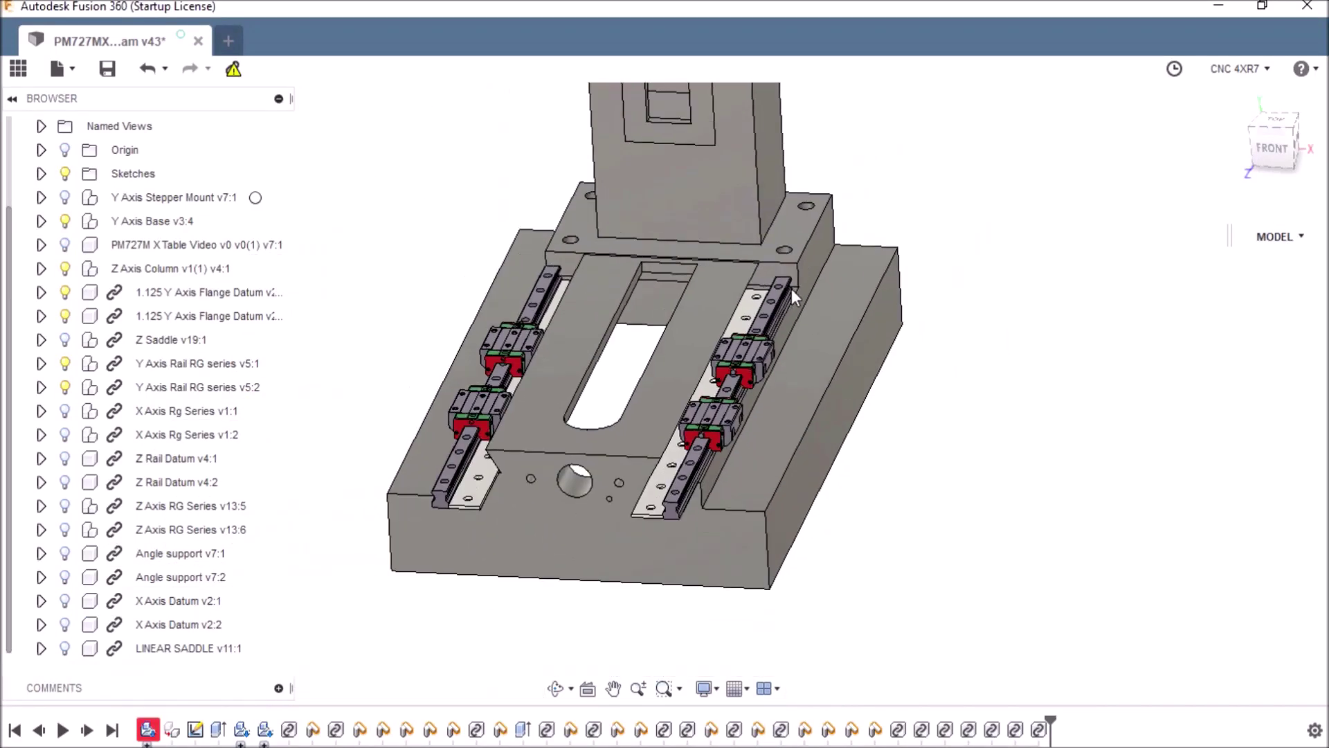
scroll(791, 289, down, 1)
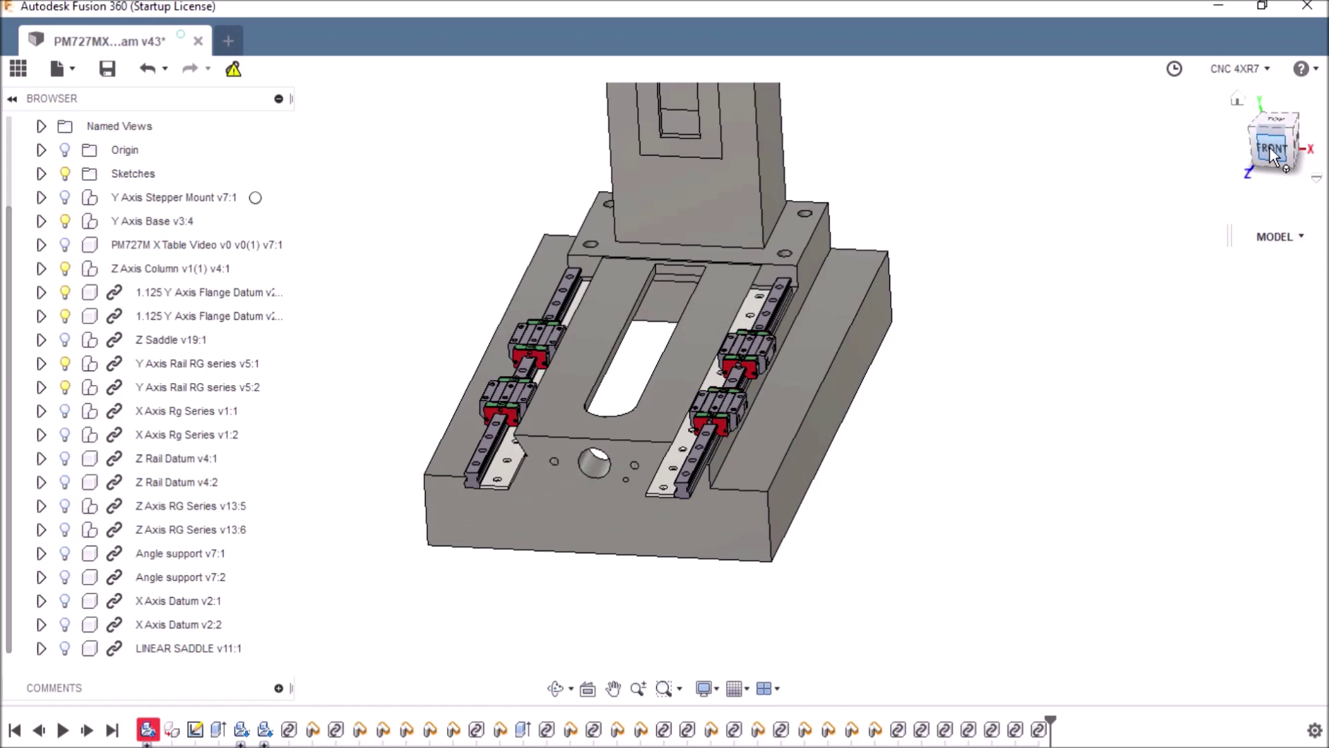
shift+middle_drag(1270, 147, 1150, 156)
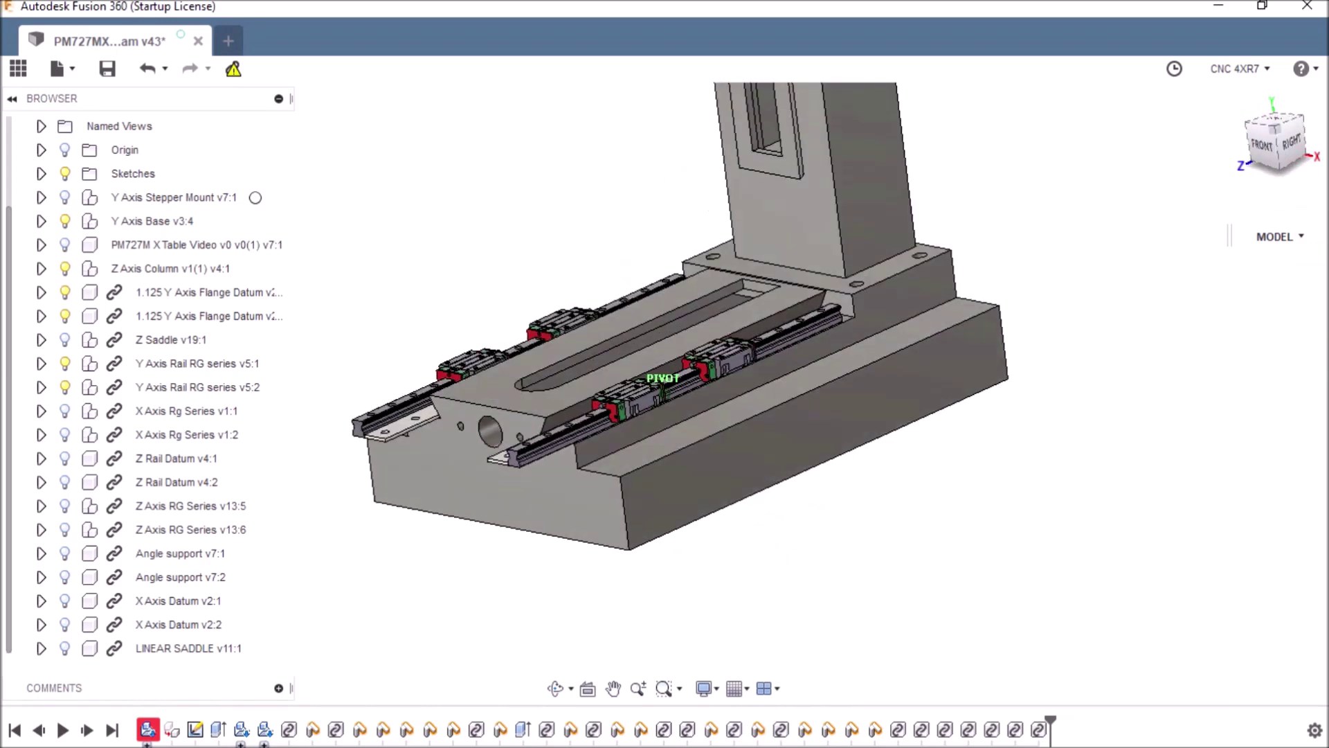
shift+middle_drag(769, 350, 742, 352)
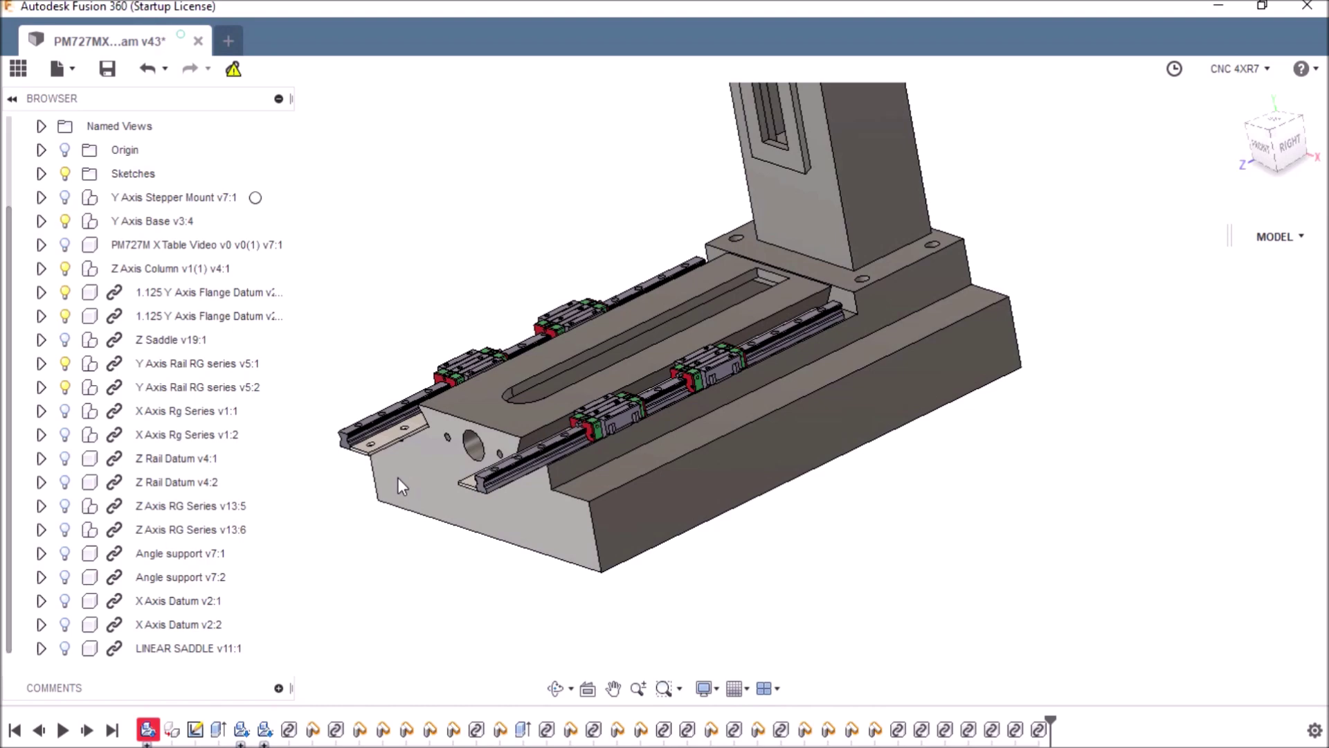
scroll(488, 463, up, 5)
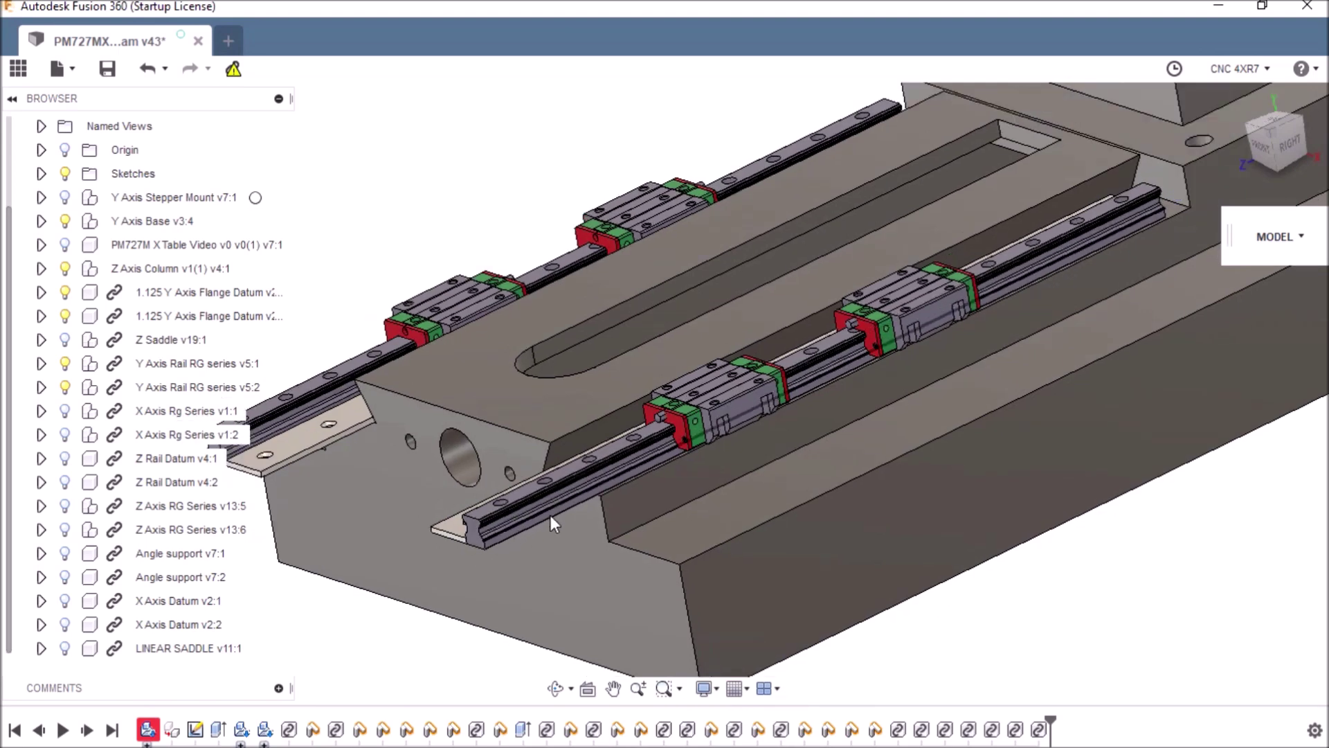
scroll(558, 515, down, 3)
mouse_move(1272, 135)
mouse_down()
mouse_move(1272, 117)
mouse_move(1307, 131)
mouse_move(1260, 146)
mouse_up()
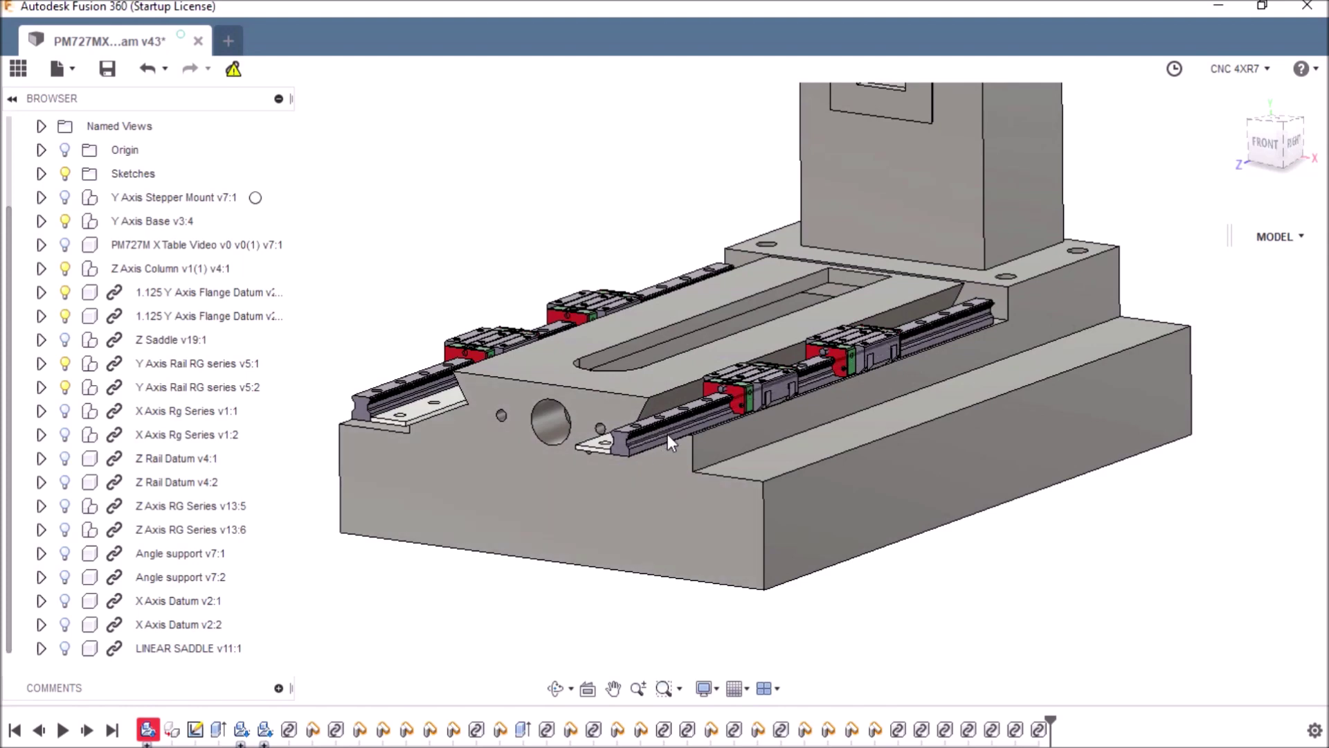
scroll(644, 488, up, 3)
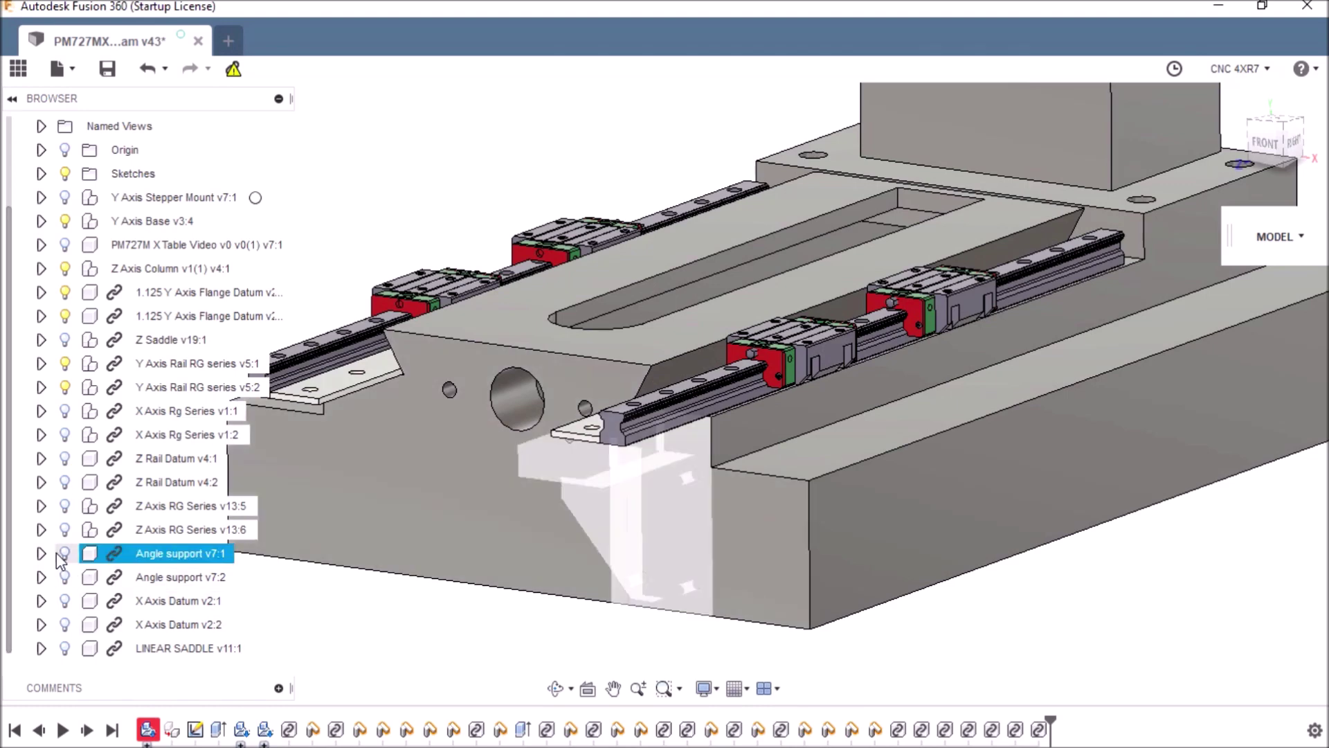
Step: Show Angle support v7:1 and v7:2 and zoom to check them under the datum strips
click(64, 553)
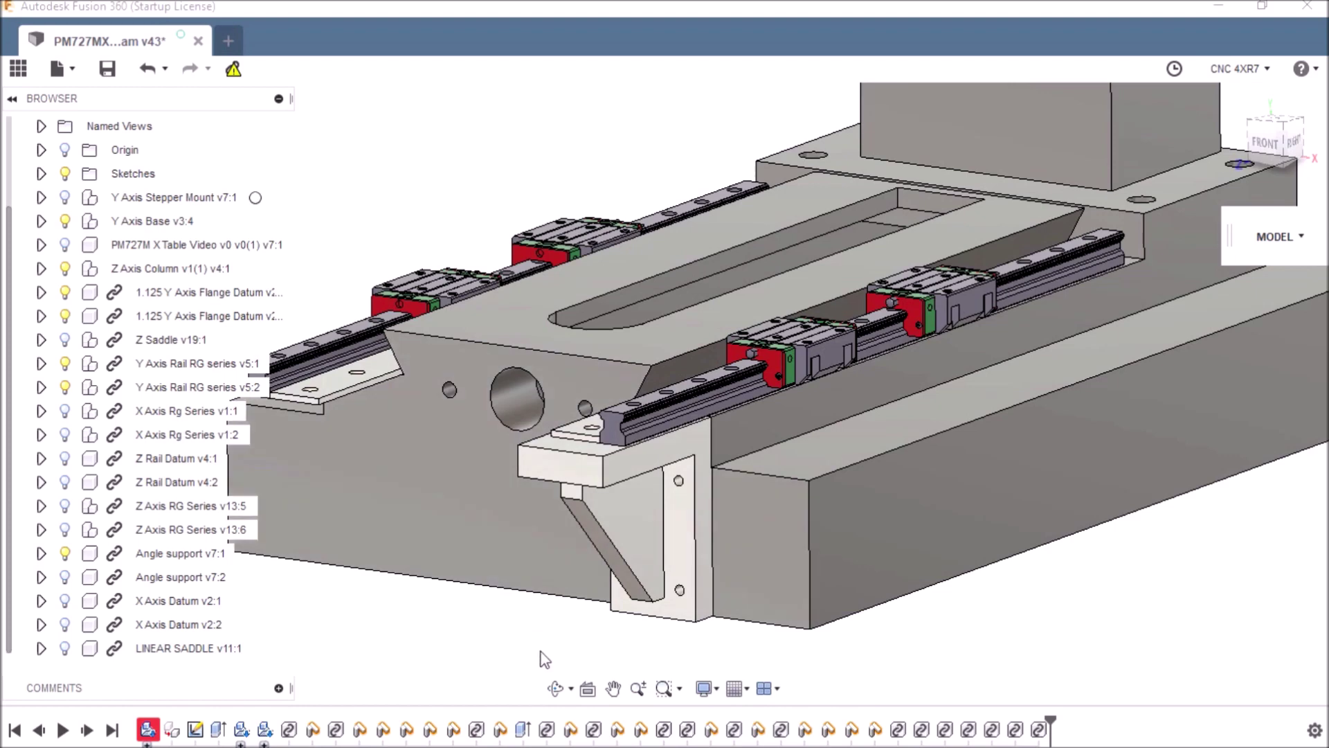
click(65, 577)
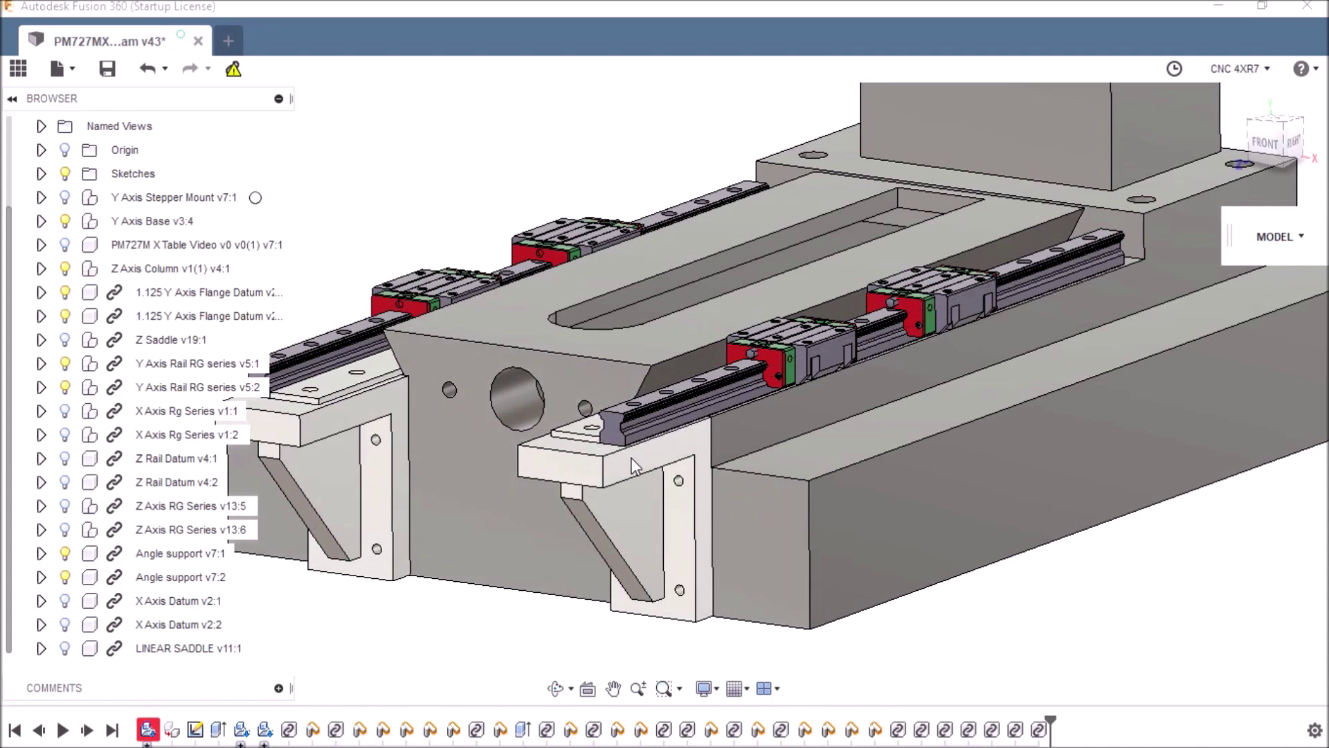
scroll(623, 520, down, 3)
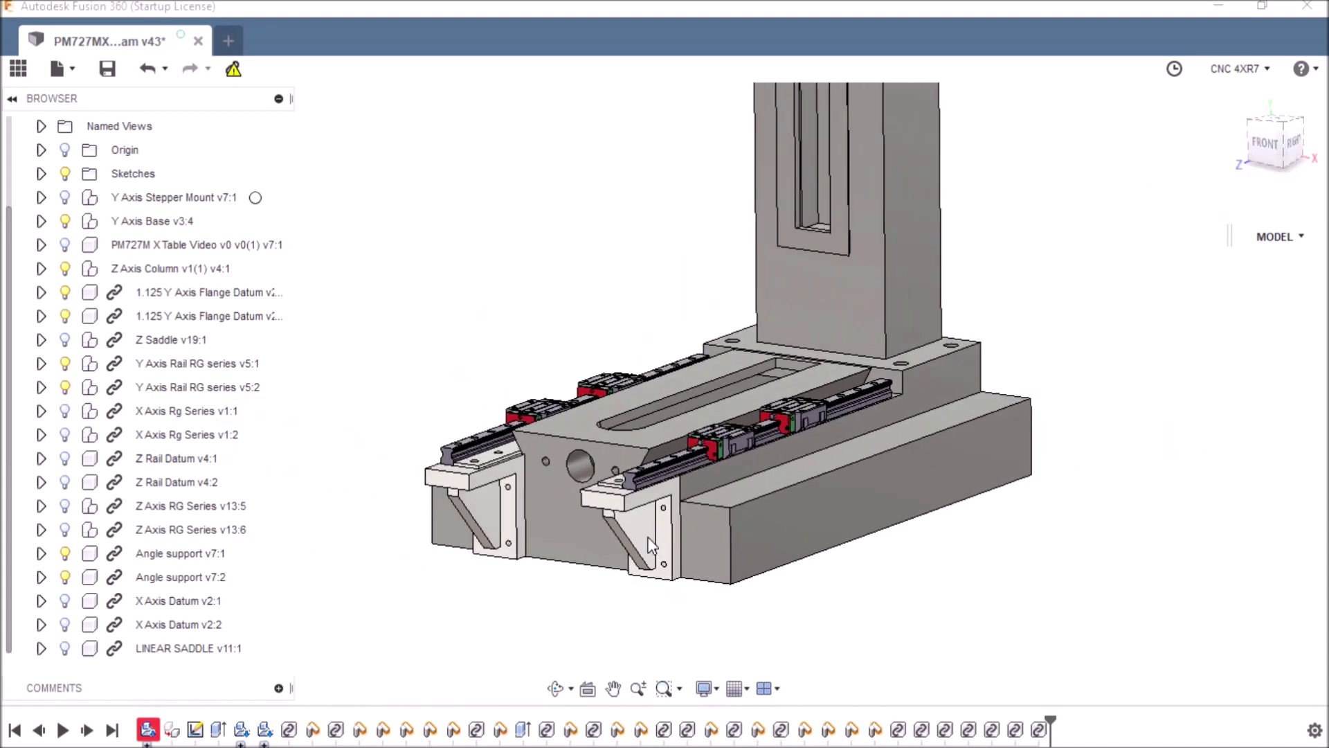
scroll(608, 510, up, 2)
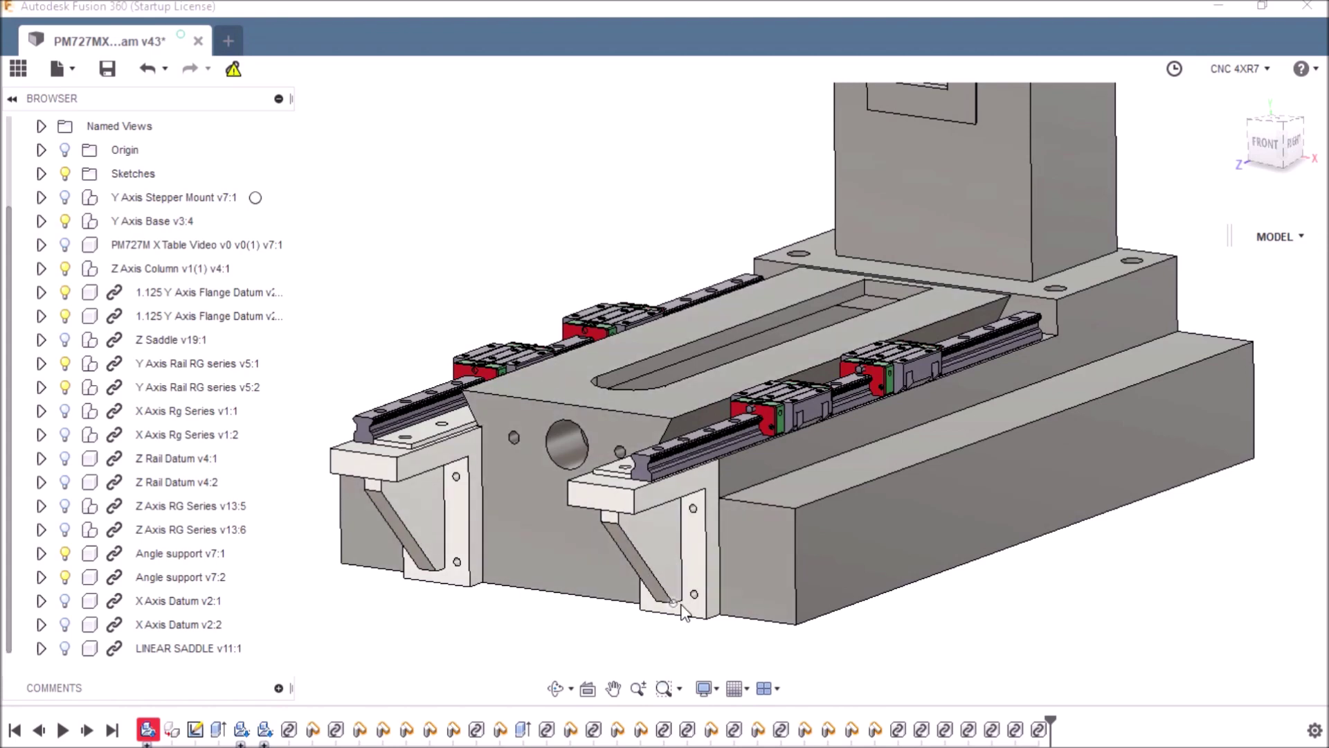
scroll(670, 582, down, 3)
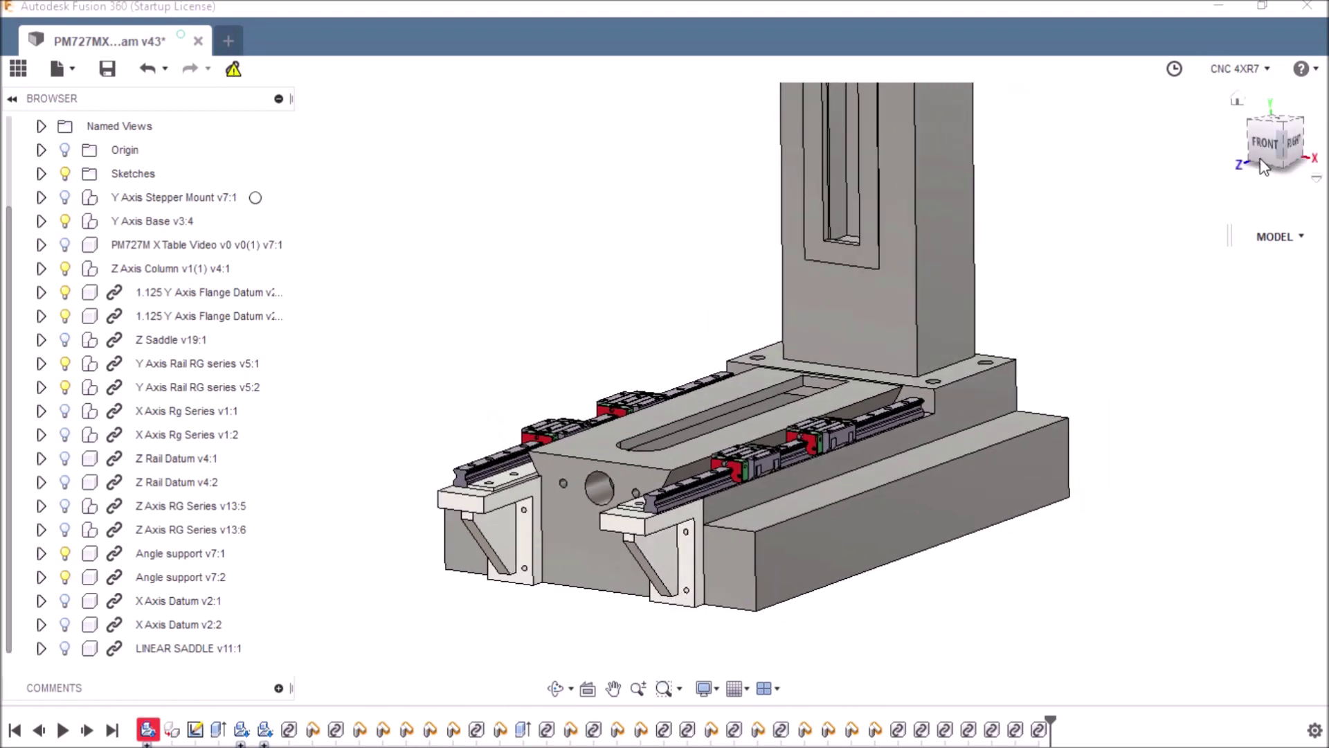
Step: Orbit from the front rail close-up to an upright isometric overview of base and column
mouse_move(1265, 148)
mouse_down()
mouse_move(1311, 154)
mouse_move(1295, 182)
mouse_up()
scroll(733, 637, up, 5)
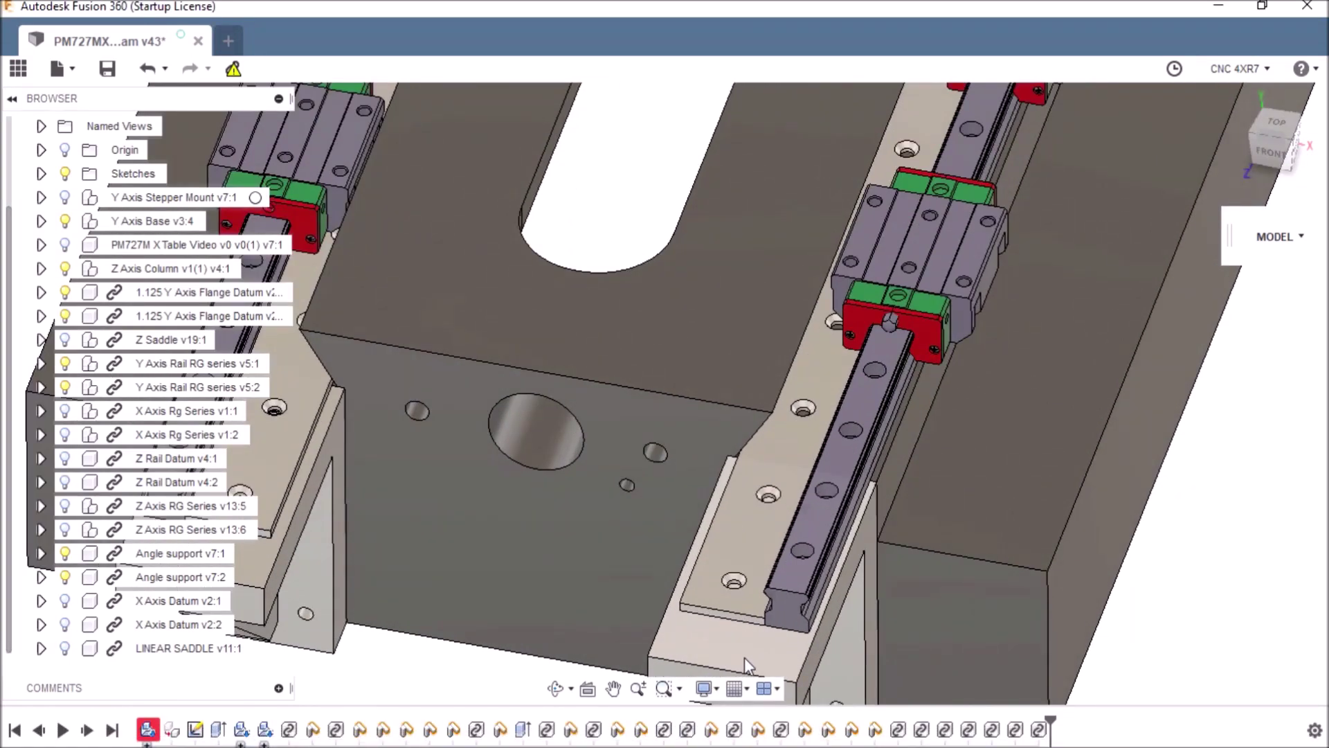
scroll(745, 655, down, 5)
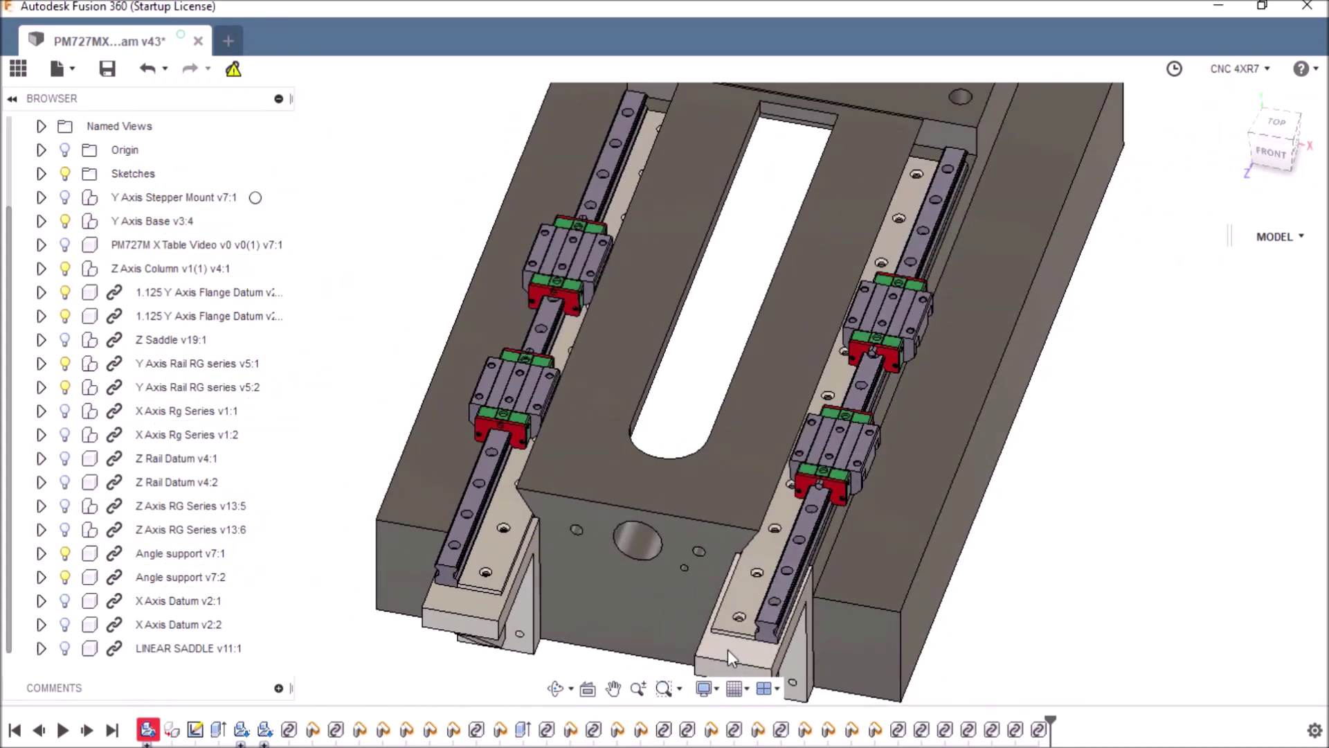
scroll(729, 647, down, 5)
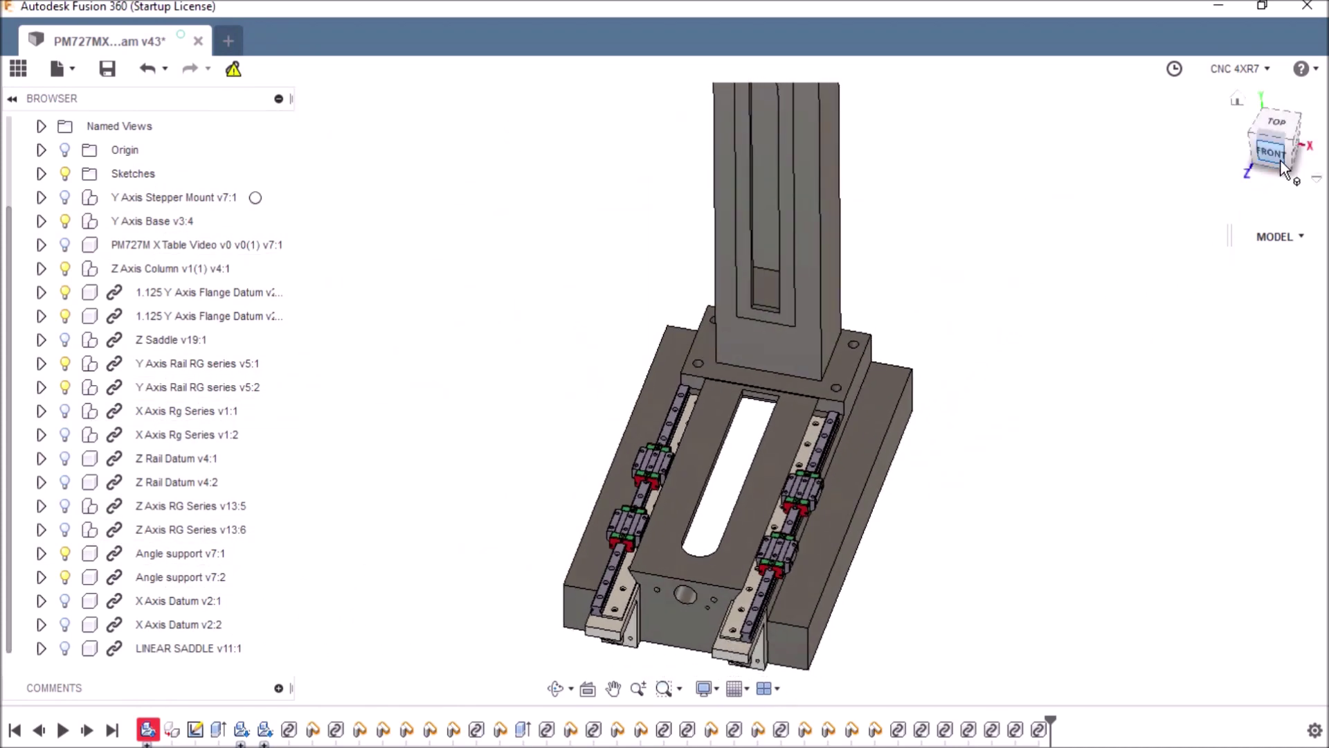
drag(1277, 149, 1237, 157)
scroll(870, 438, up, 5)
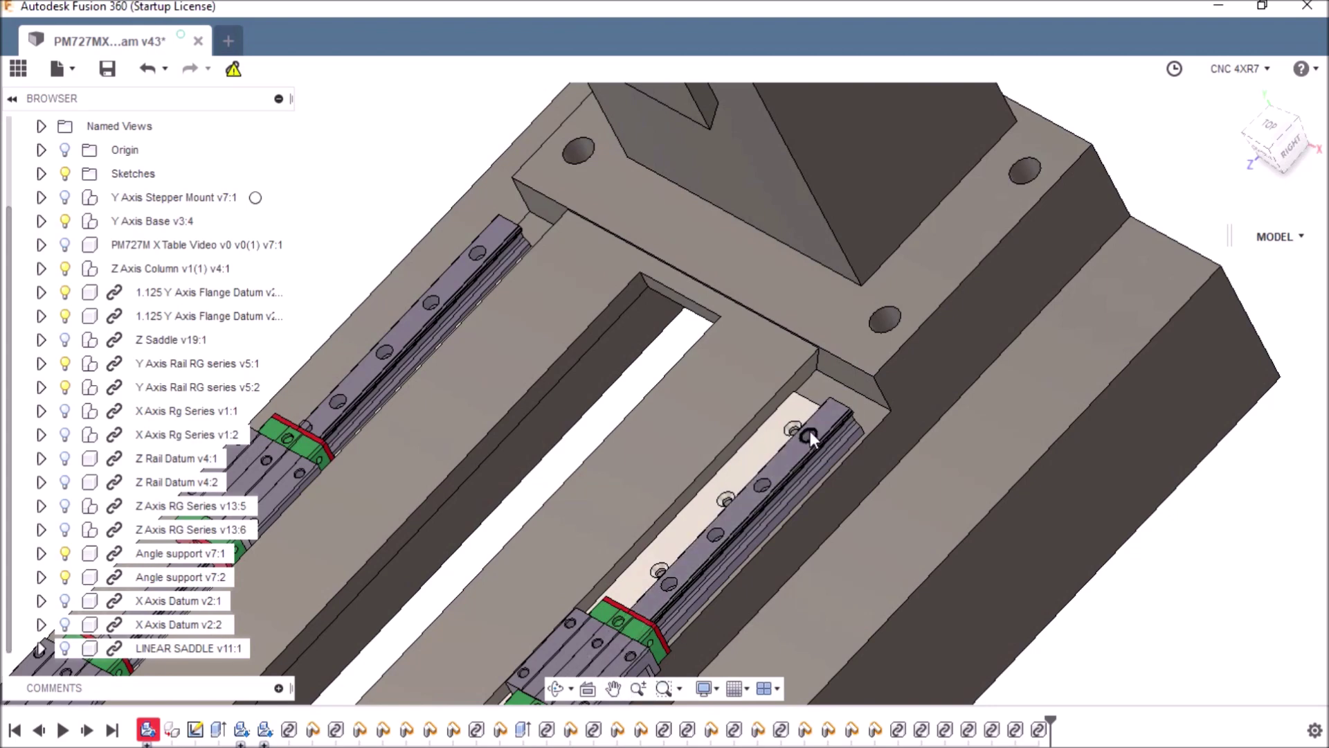
scroll(810, 430, down, 2)
shift+middle_drag(810, 431, 620, 590)
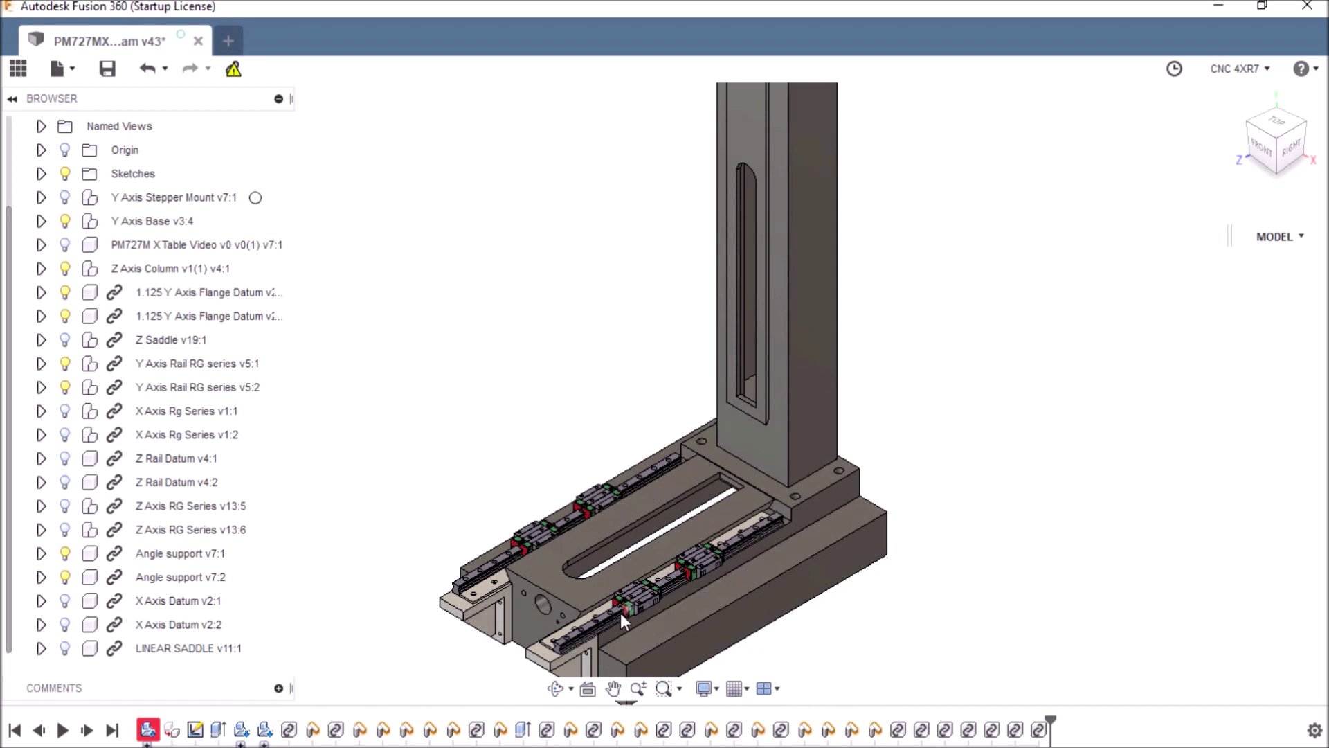
scroll(618, 612, up, 5)
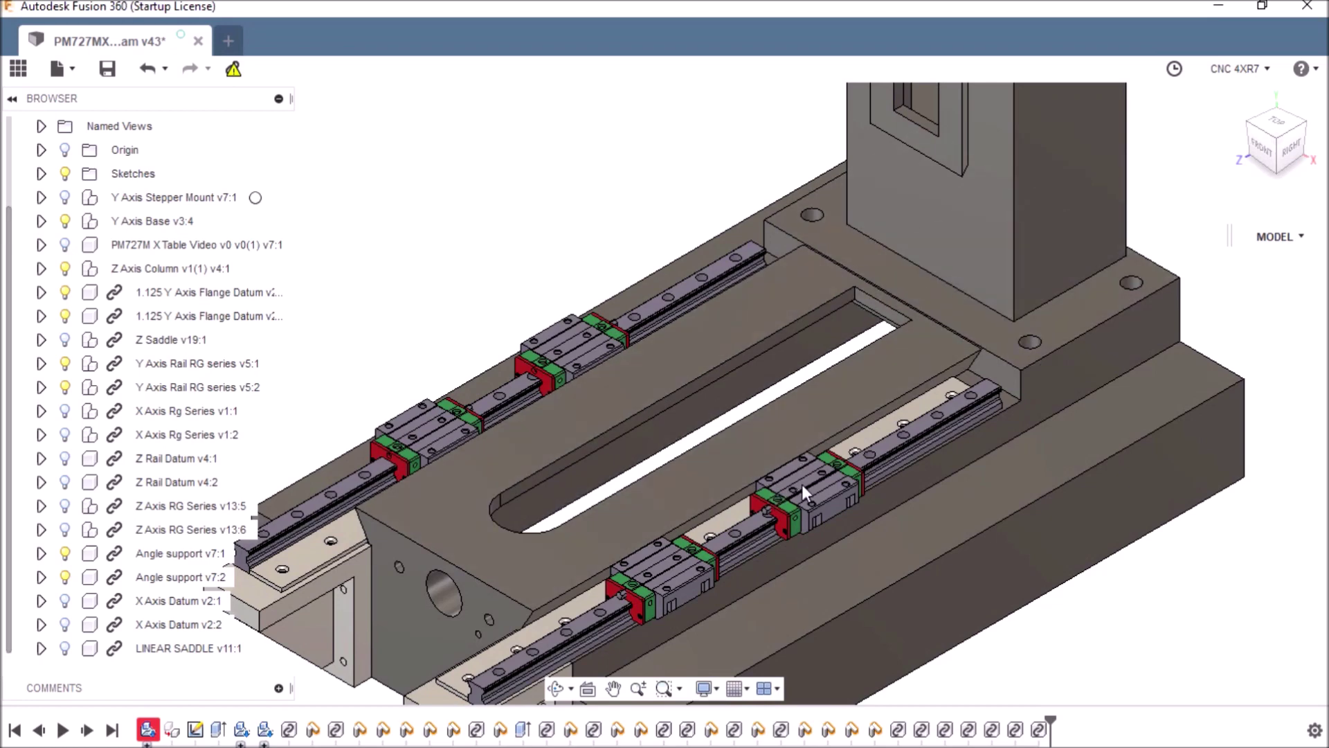
scroll(814, 464, down, 3)
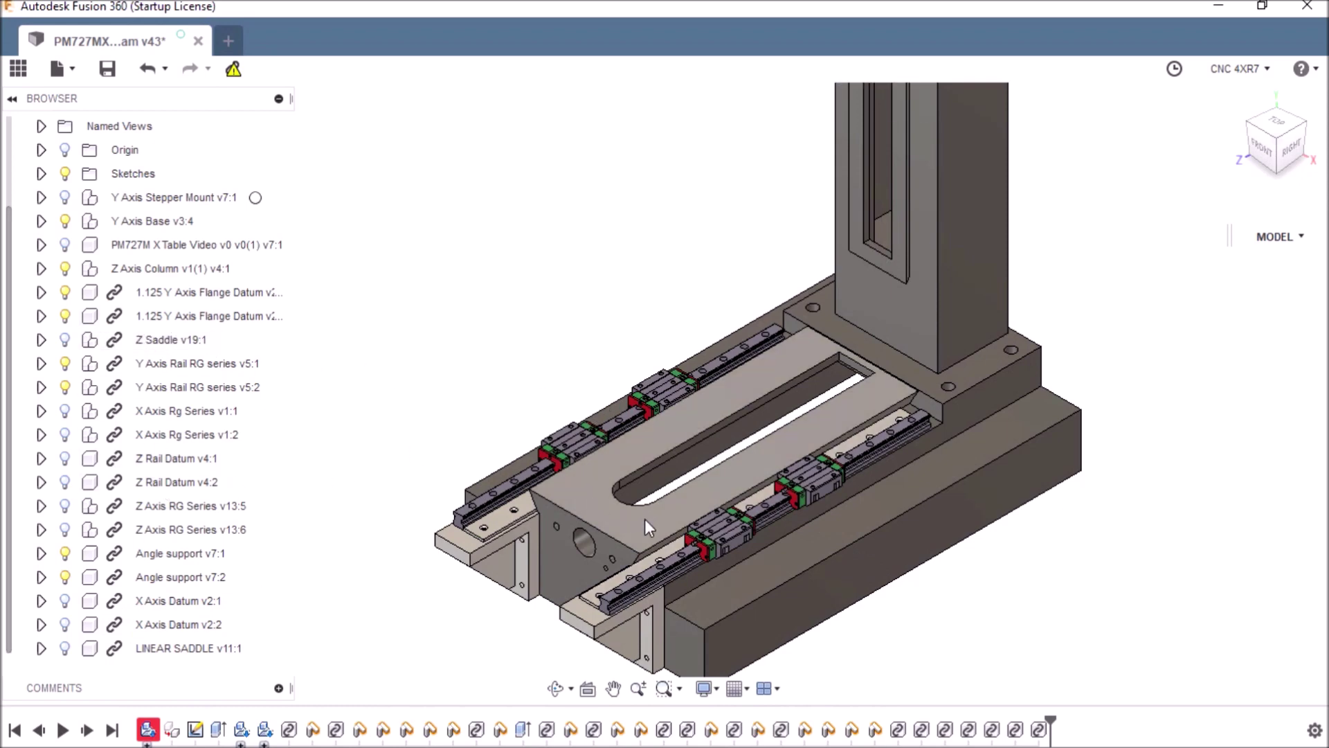
Step: Select LINEAR SADDLE v11:1, turn its visibility on, and tilt the view around it
key(v)
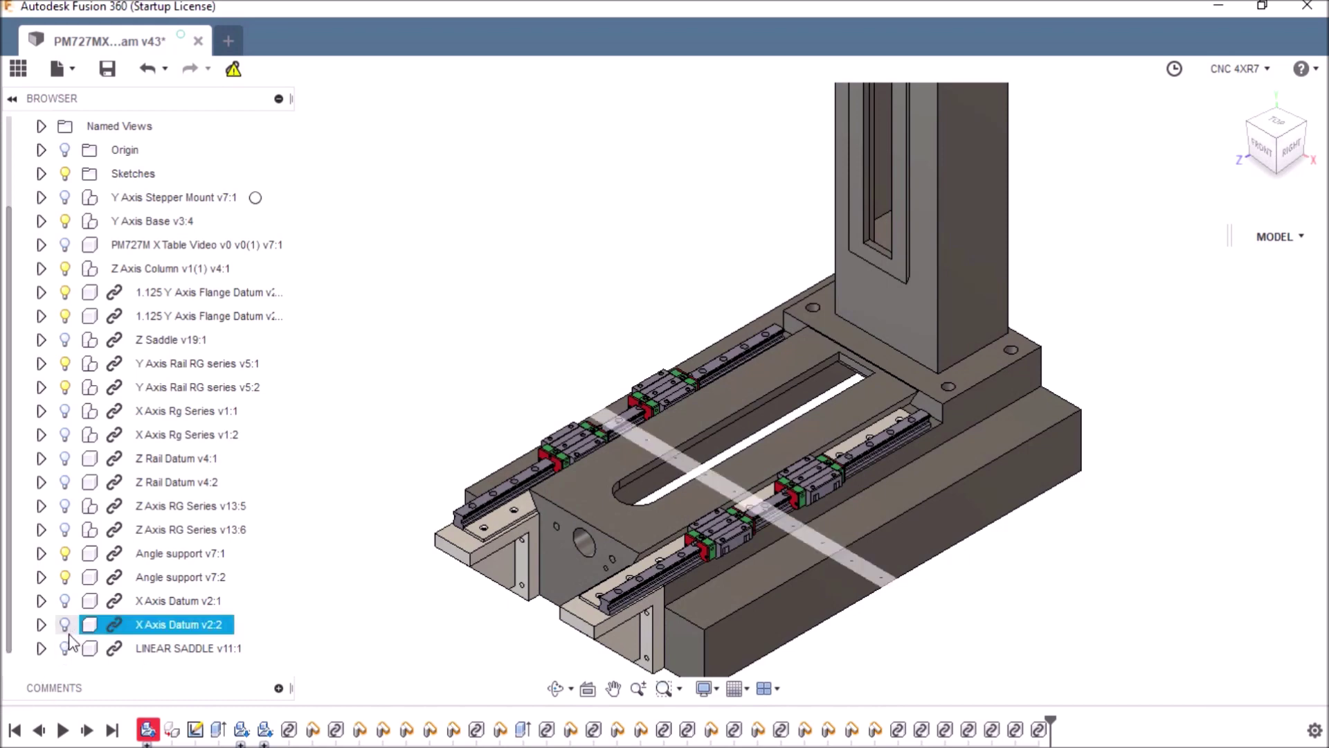
click(64, 651)
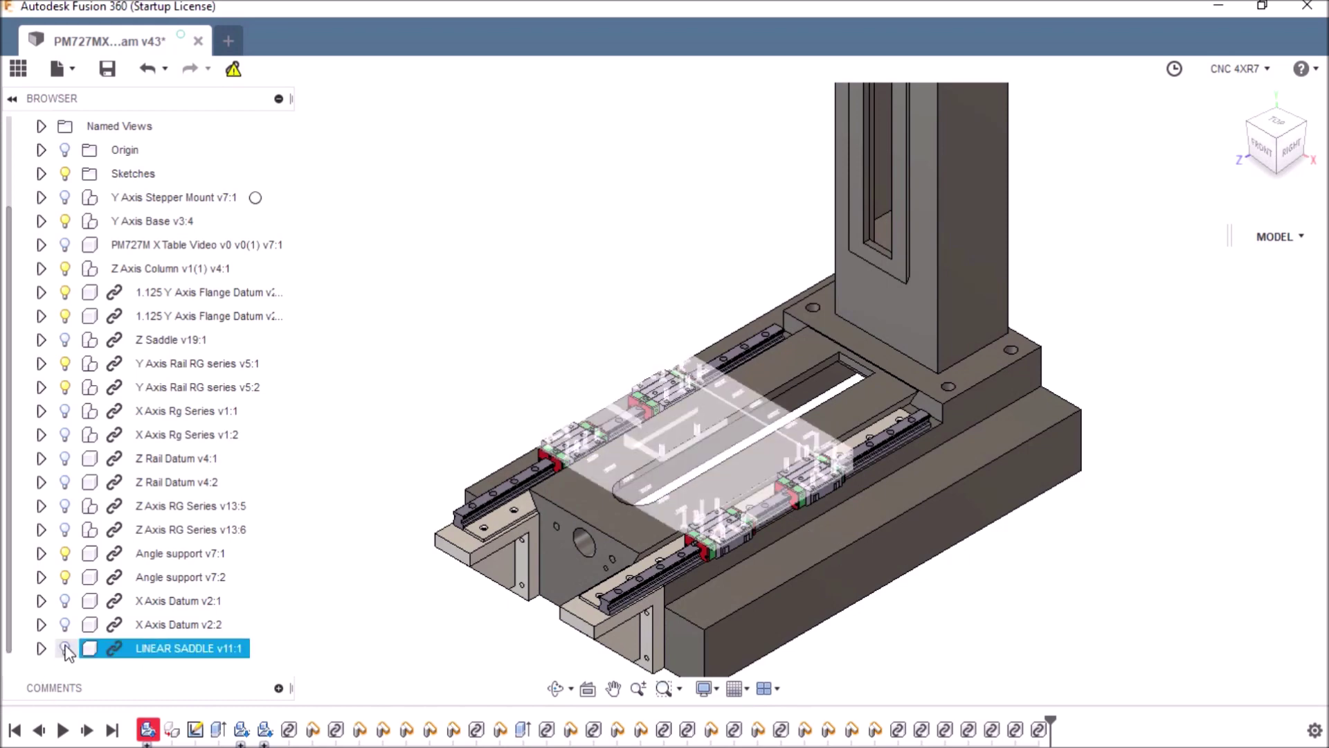
click(65, 648)
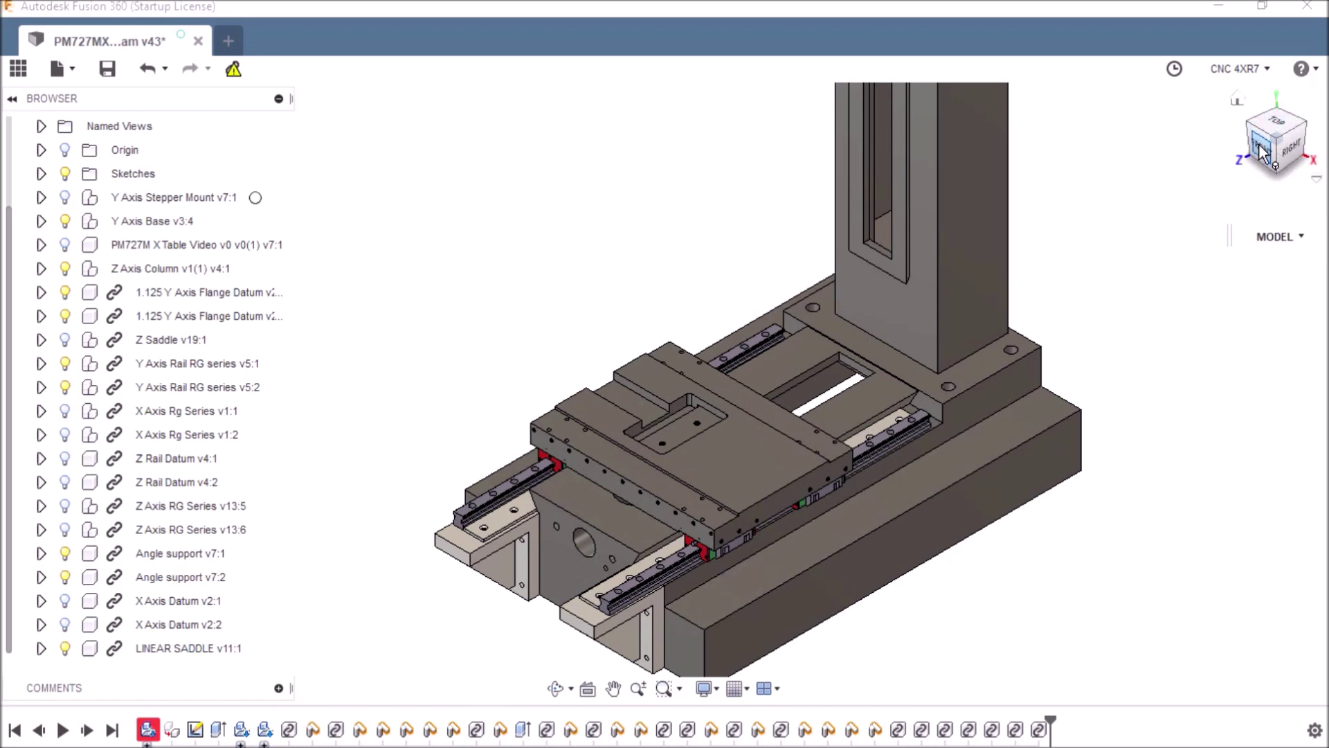
mouse_move(1258, 144)
mouse_down()
mouse_move(1288, 134)
mouse_move(1274, 139)
mouse_move(1281, 165)
mouse_move(1275, 133)
mouse_move(1270, 144)
mouse_up()
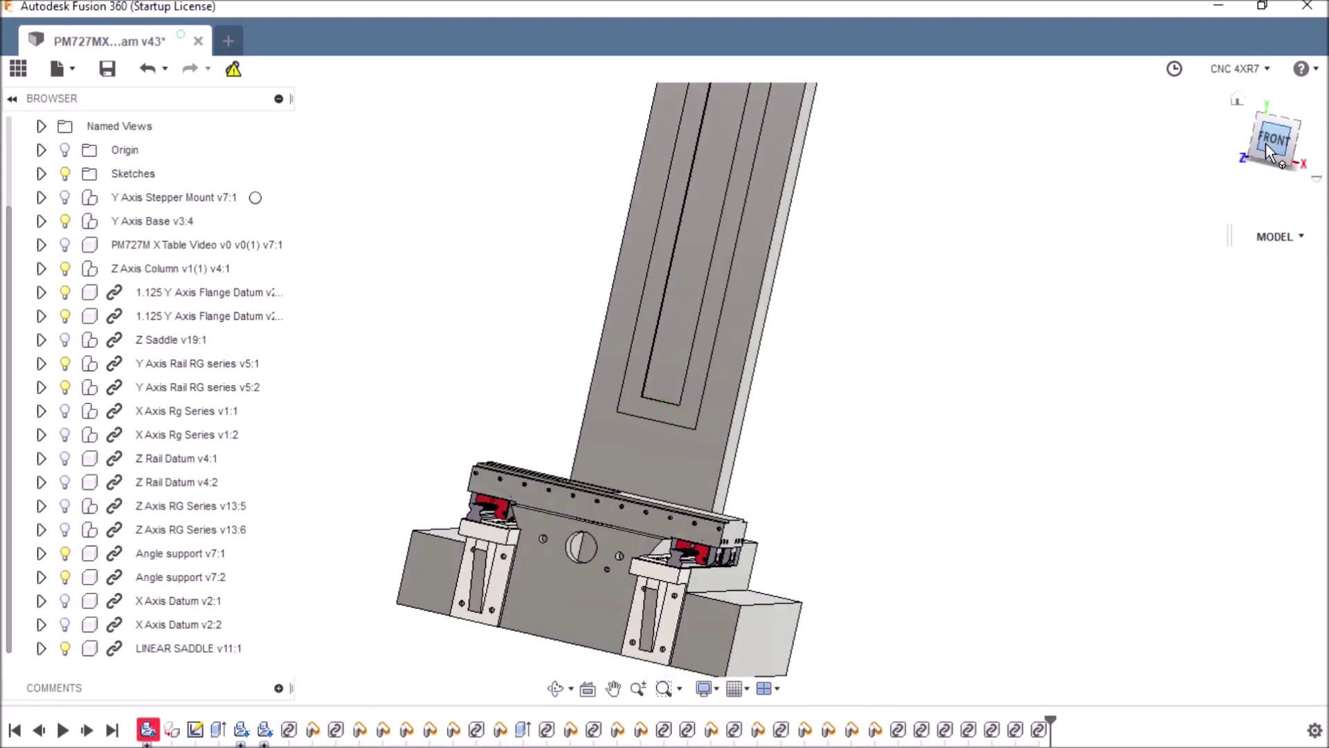
scroll(612, 547, up, 8)
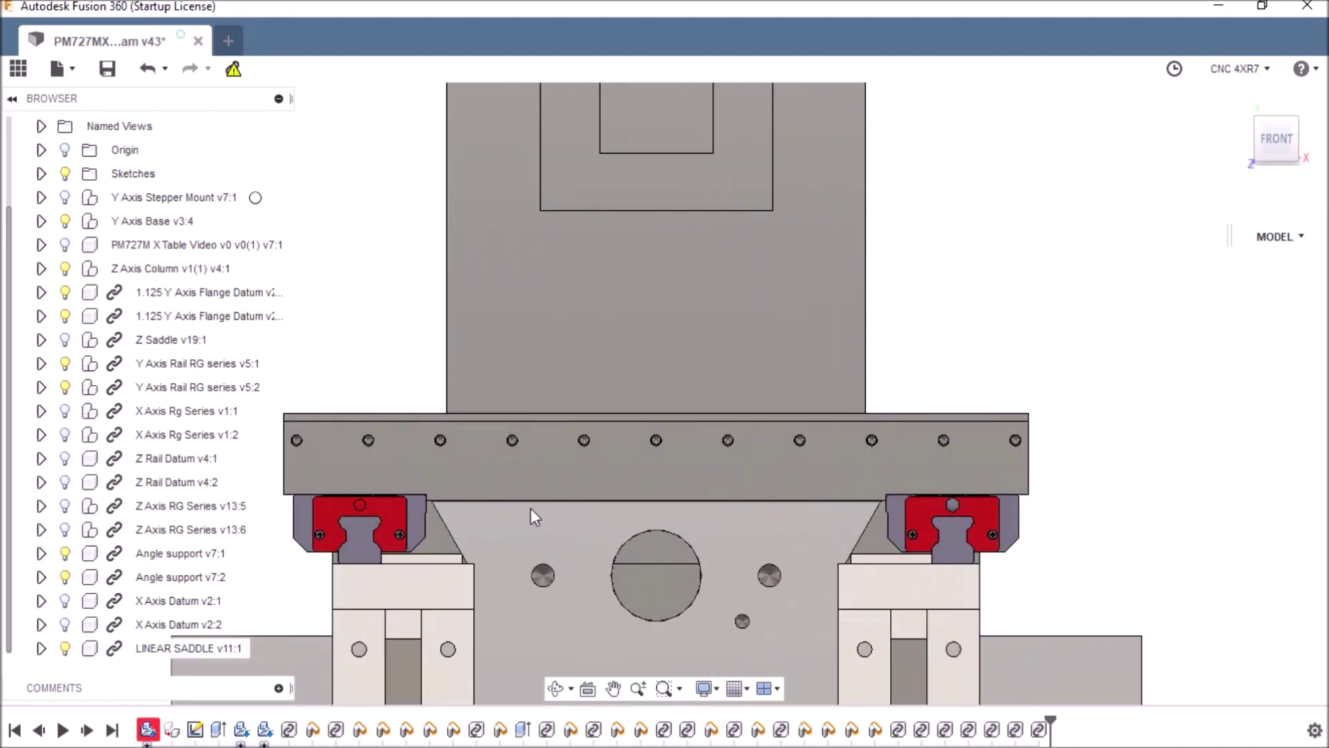
scroll(533, 480, up, 4)
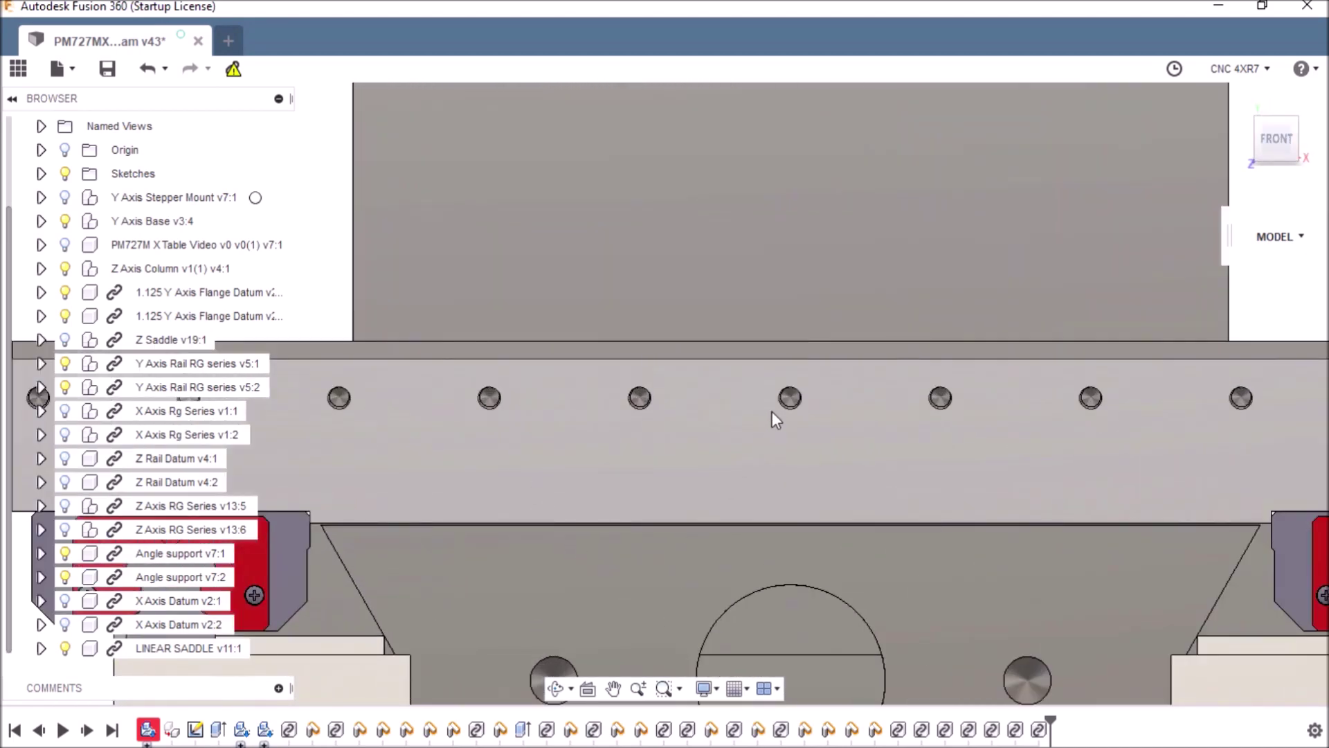
scroll(772, 411, down, 6)
scroll(903, 450, up, 4)
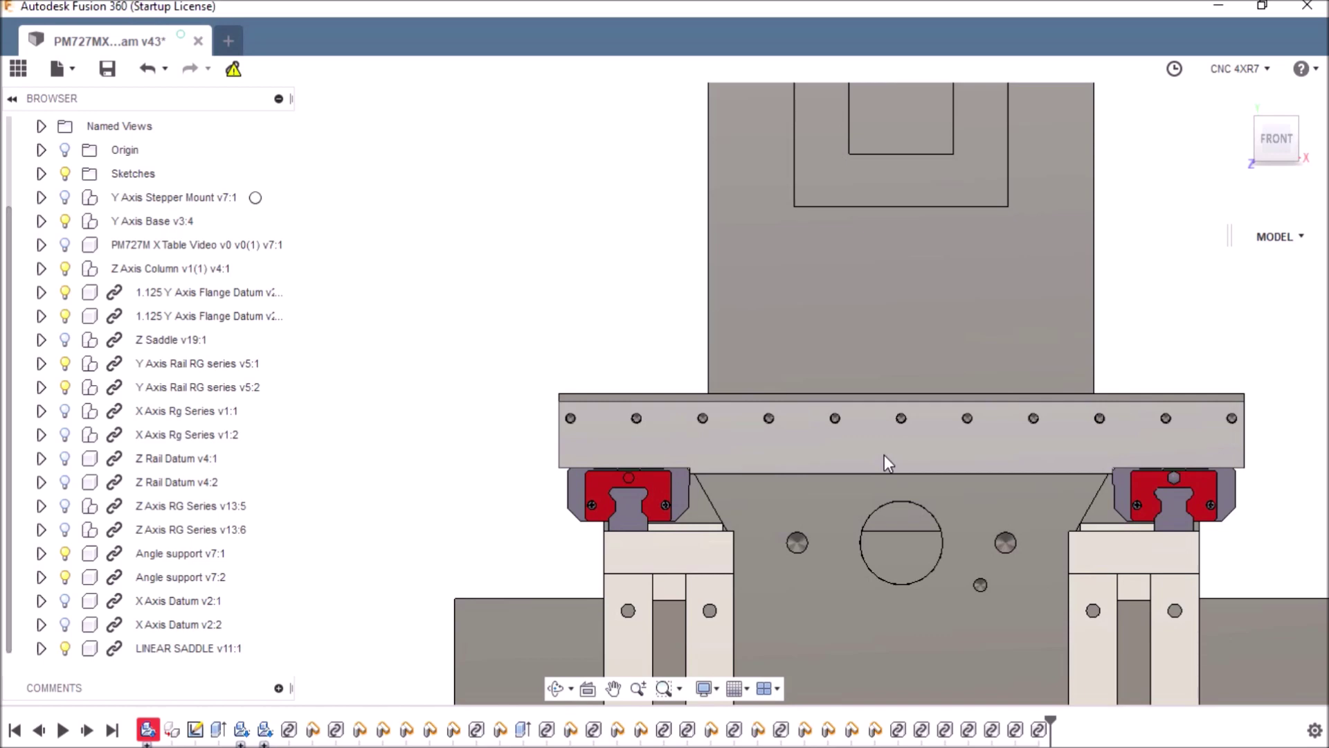
Step: Orbit to an angled front-right view and zoom into the saddle's table edge
drag(1276, 138, 1257, 147)
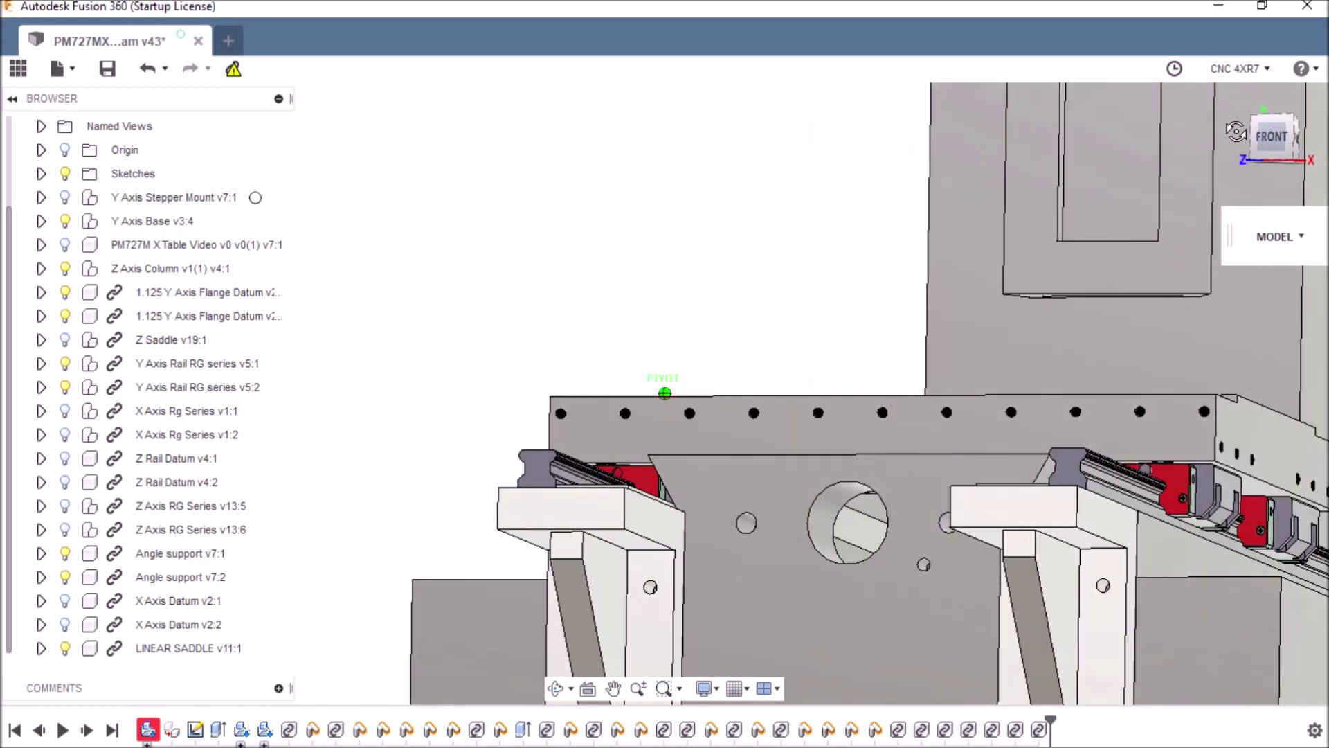
shift+middle_drag(761, 415, 678, 429)
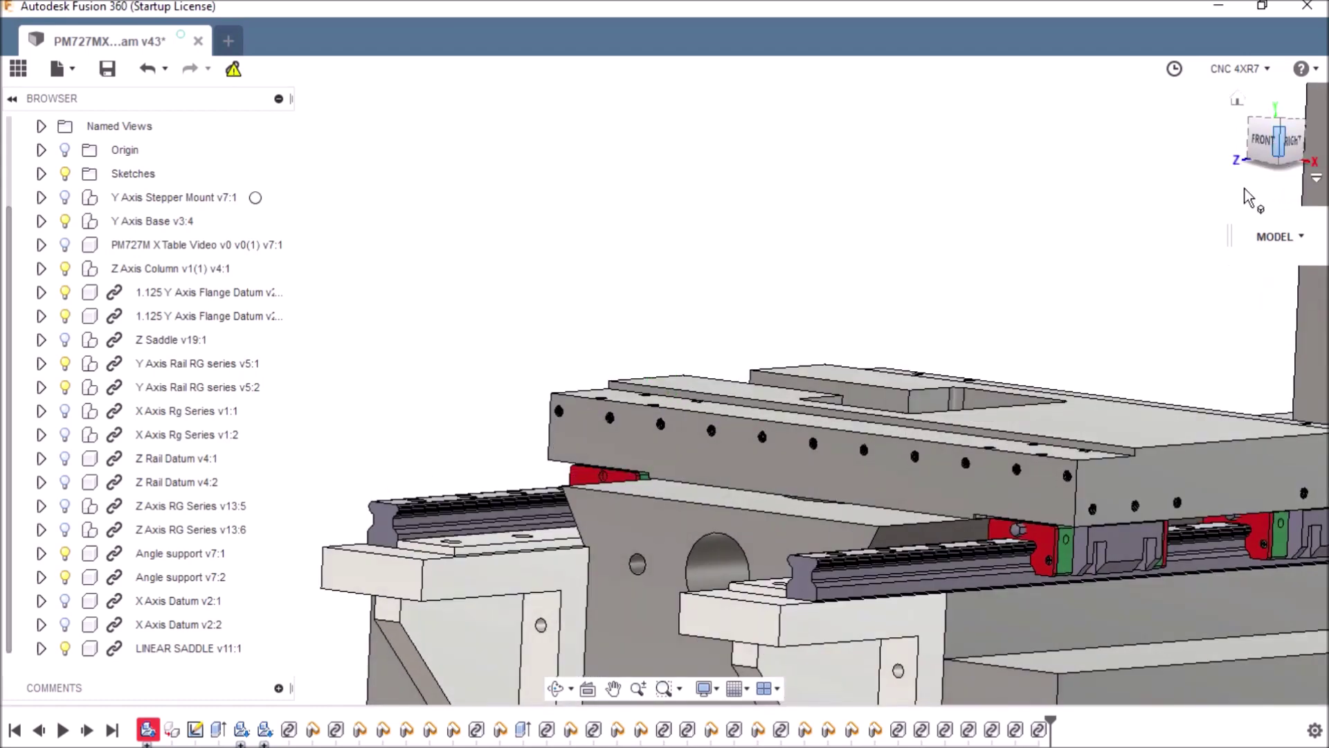
scroll(613, 504, up, 2)
scroll(950, 464, up, 3)
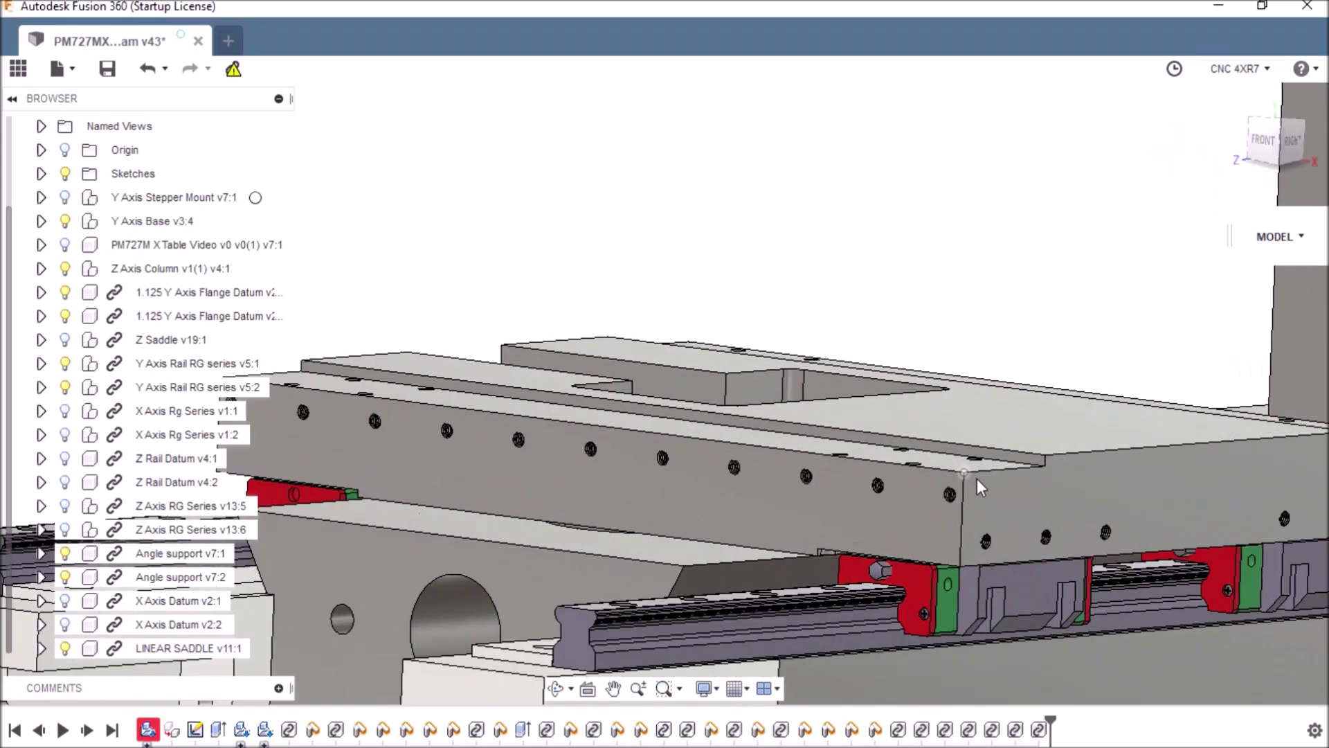
scroll(1158, 497, up, 3)
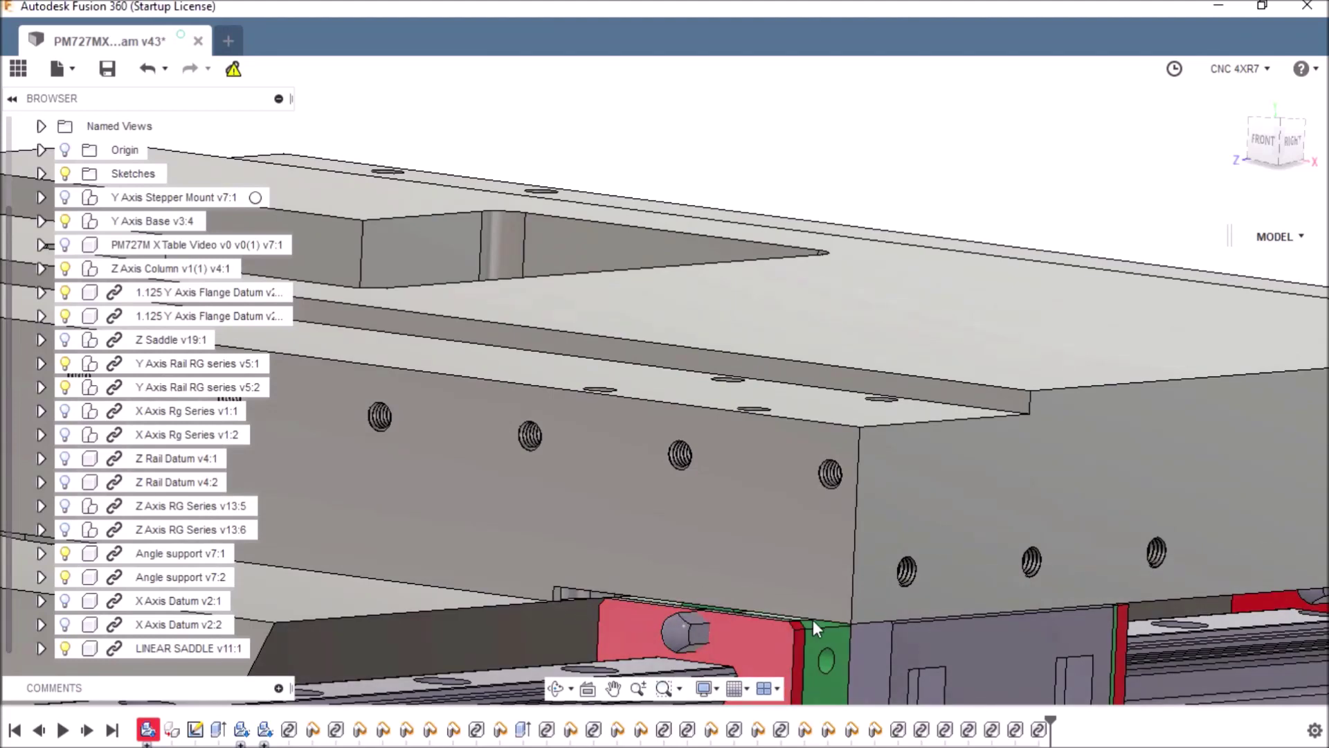
mouse_move(1278, 142)
mouse_down()
mouse_move(1277, 130)
mouse_move(1108, 346)
mouse_move(950, 498)
mouse_up()
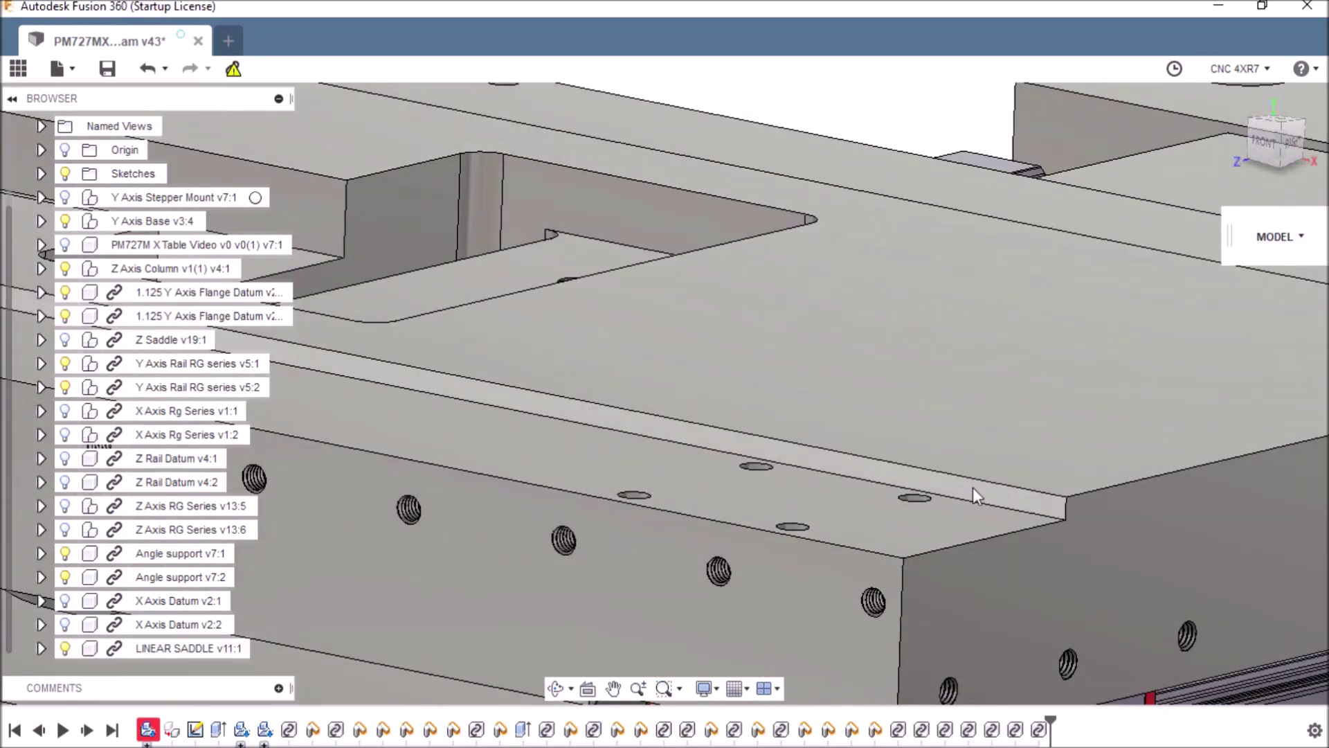
scroll(976, 478, down, 6)
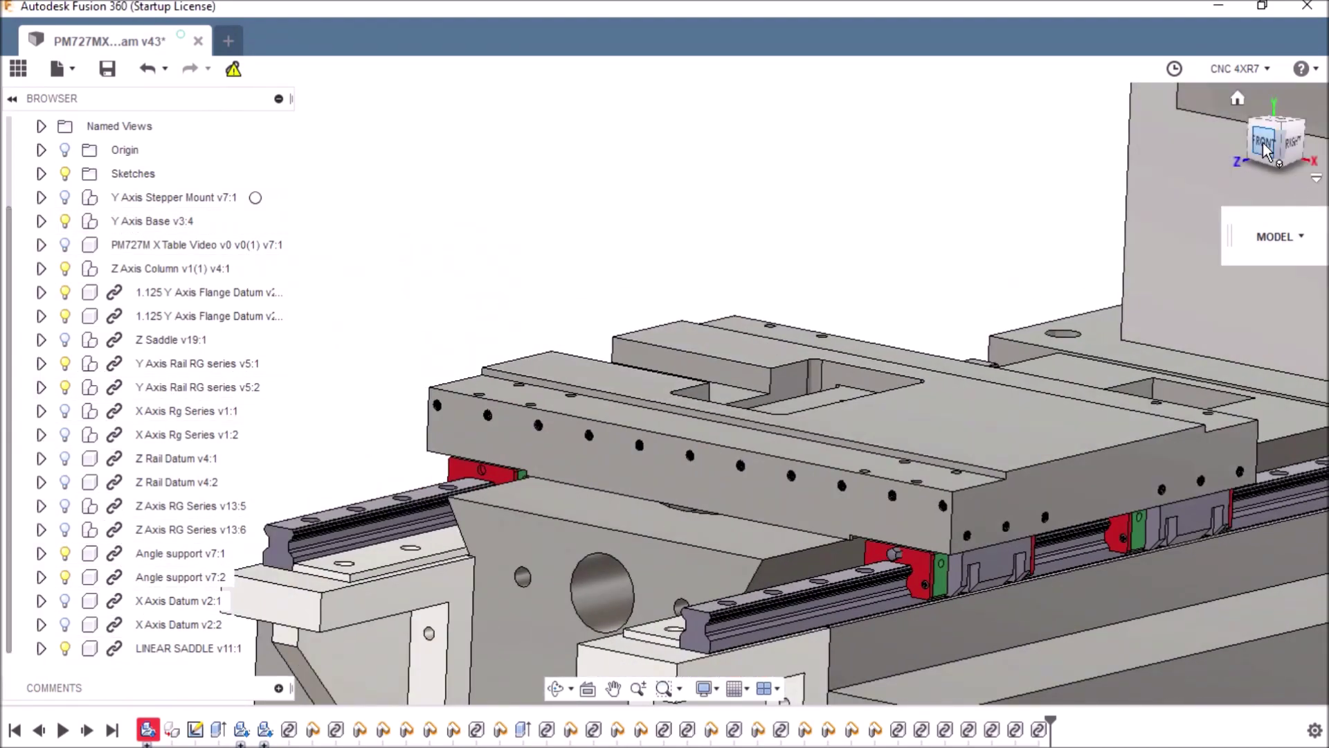
Step: Face the saddle from the front and zoom in and out around the red rail blocks
click(1264, 146)
scroll(963, 559, up, 5)
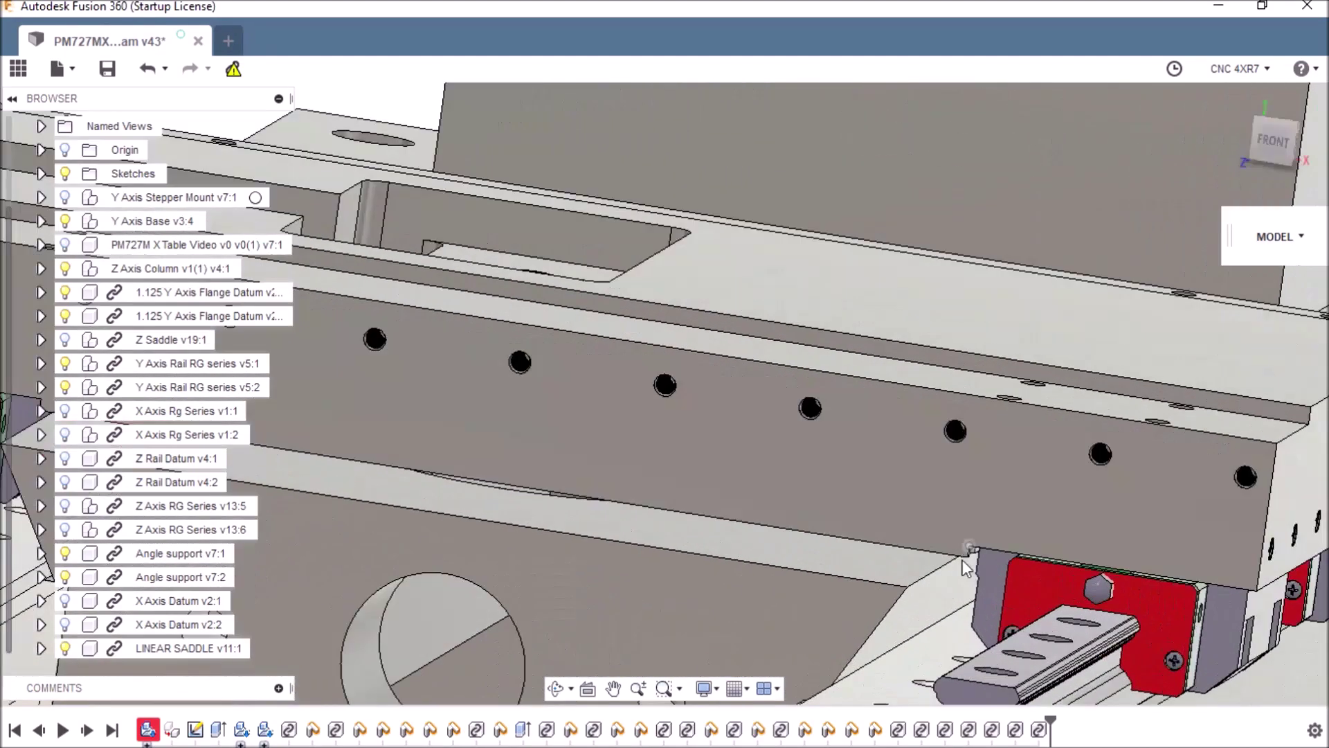
scroll(964, 558, up, 2)
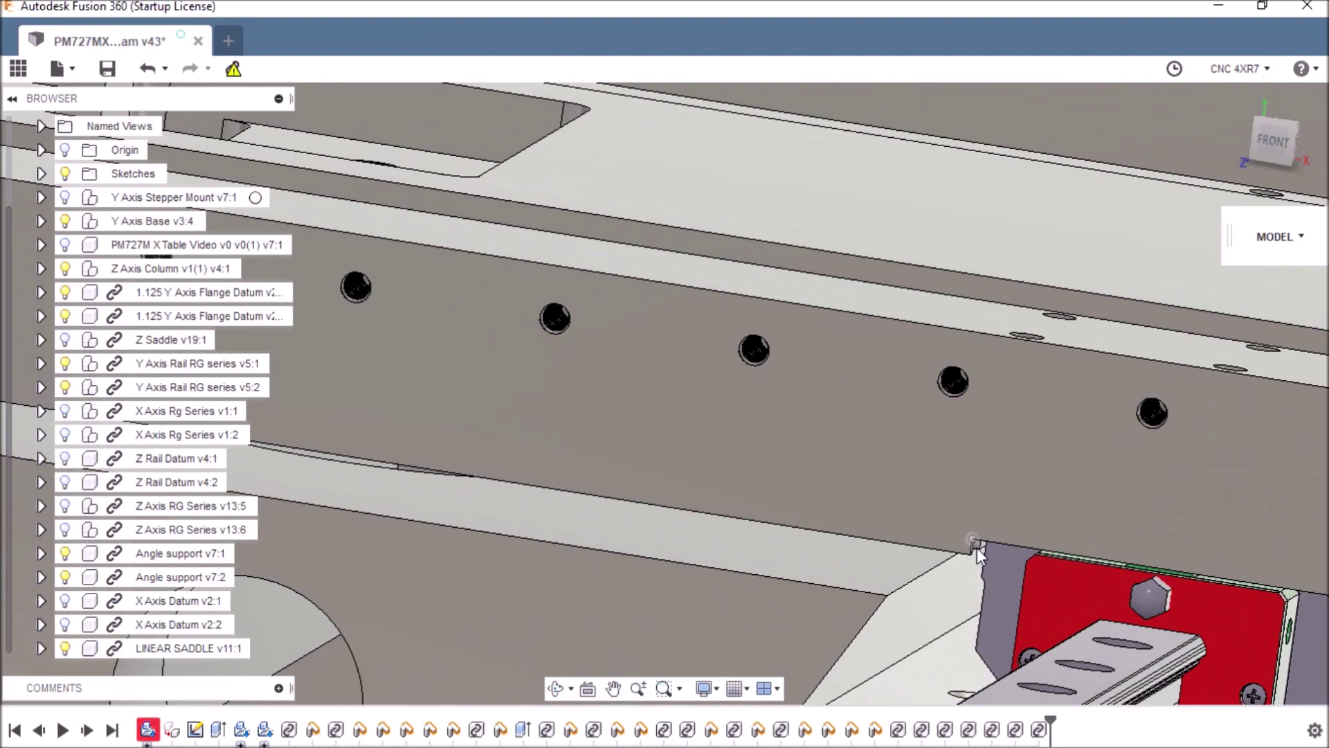
scroll(977, 547, down, 6)
scroll(582, 485, up, 3)
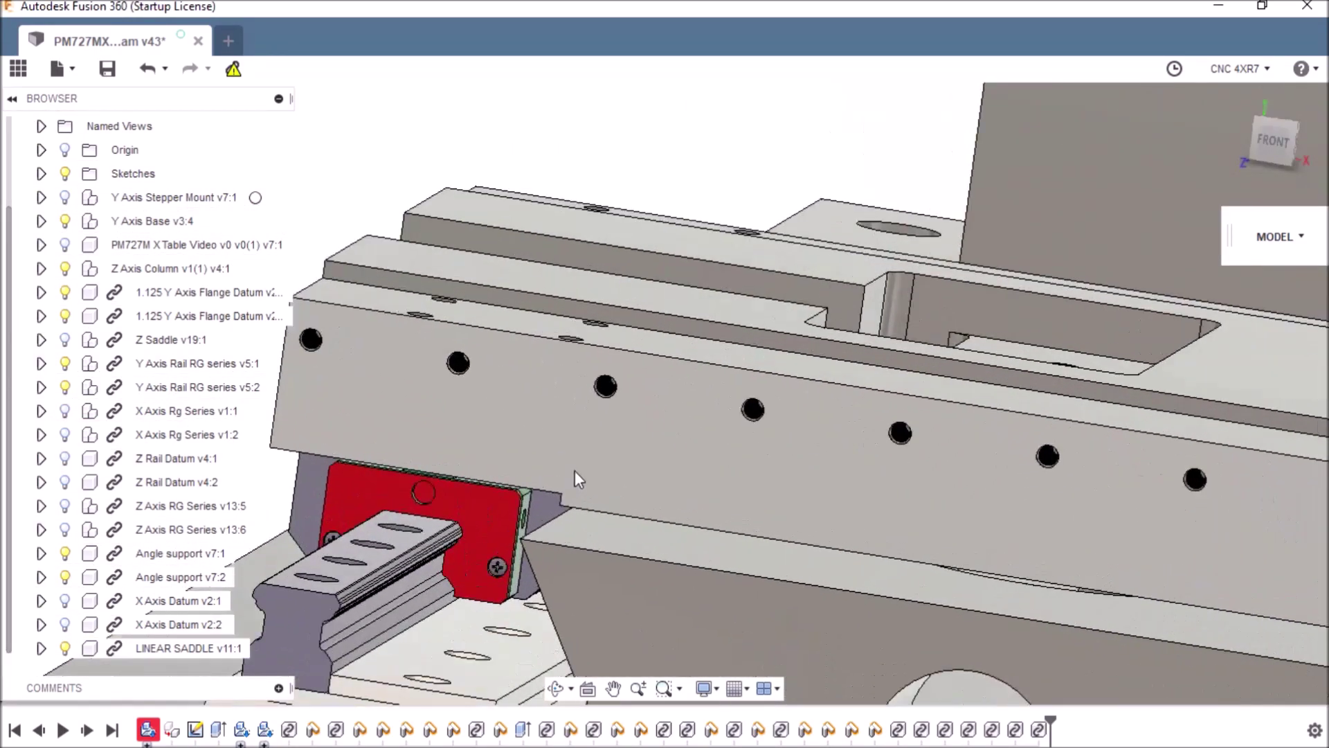
scroll(566, 484, up, 2)
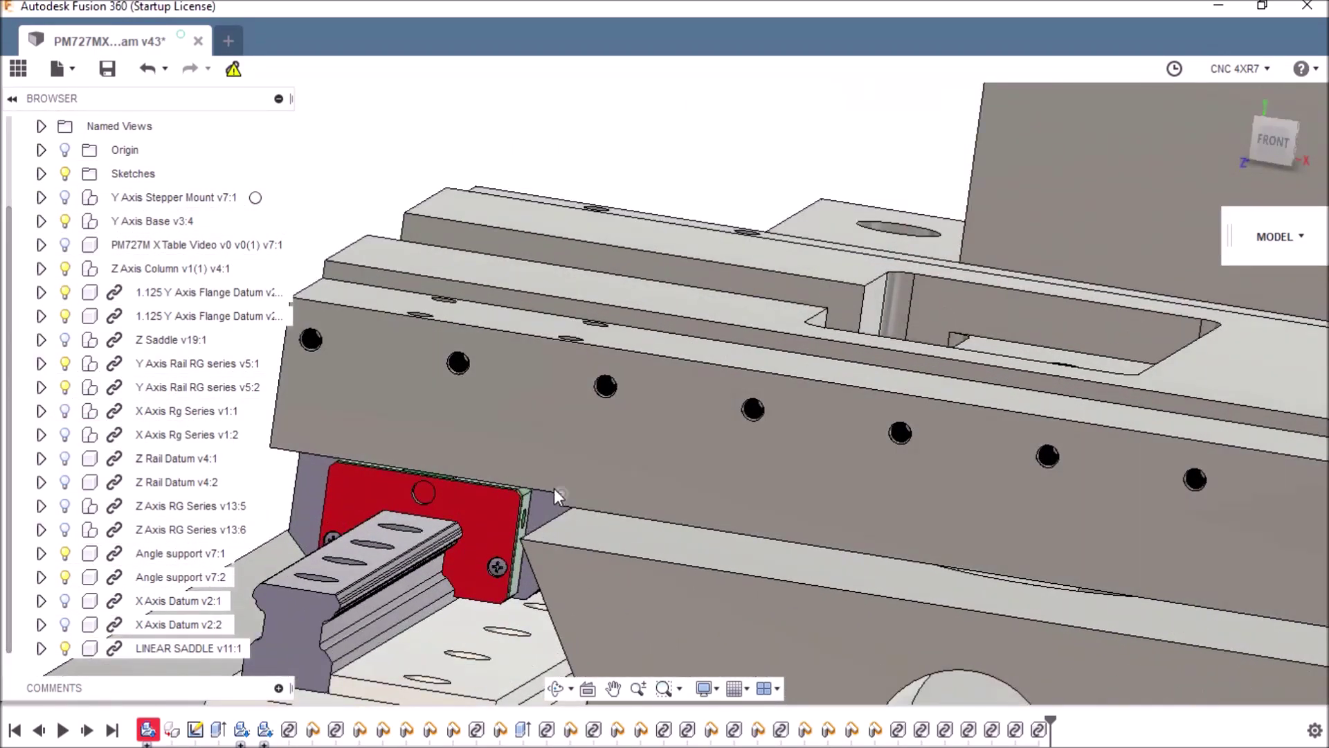
scroll(438, 520, down, 5)
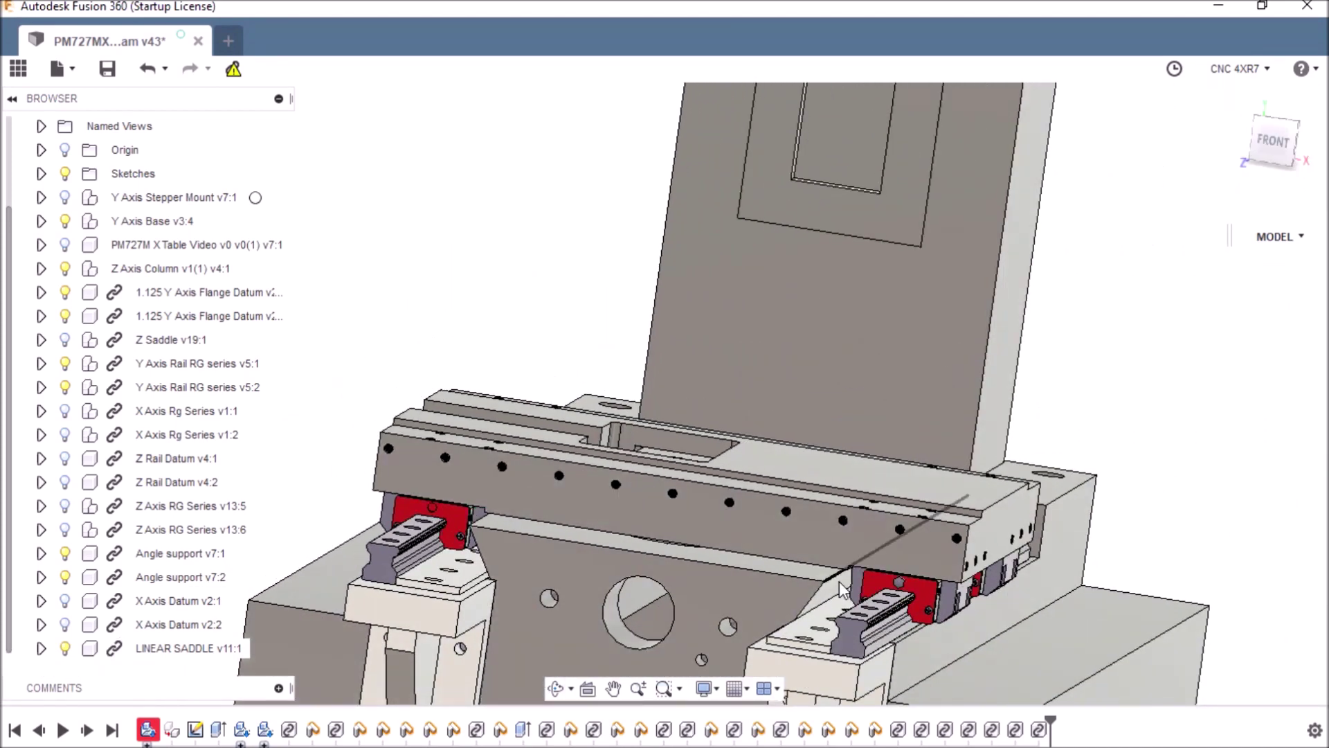
scroll(853, 597, up, 2)
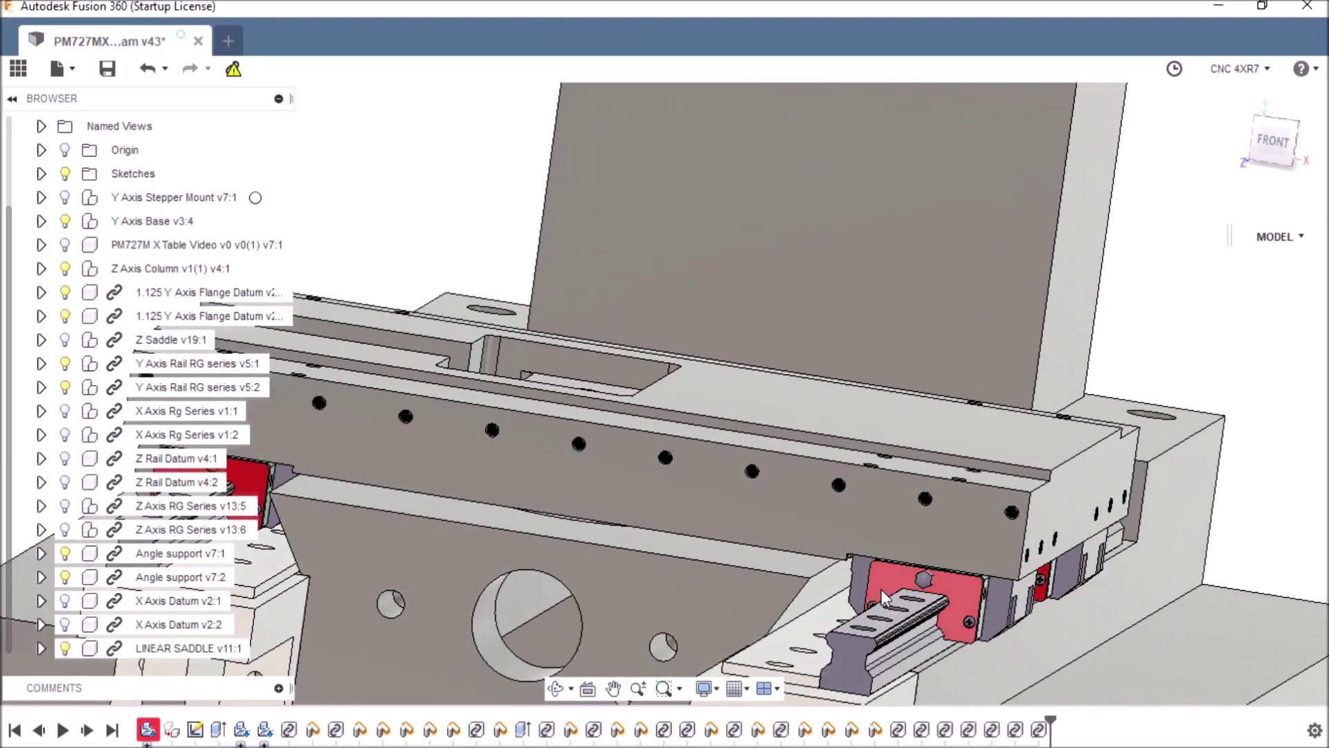
scroll(897, 573, down, 3)
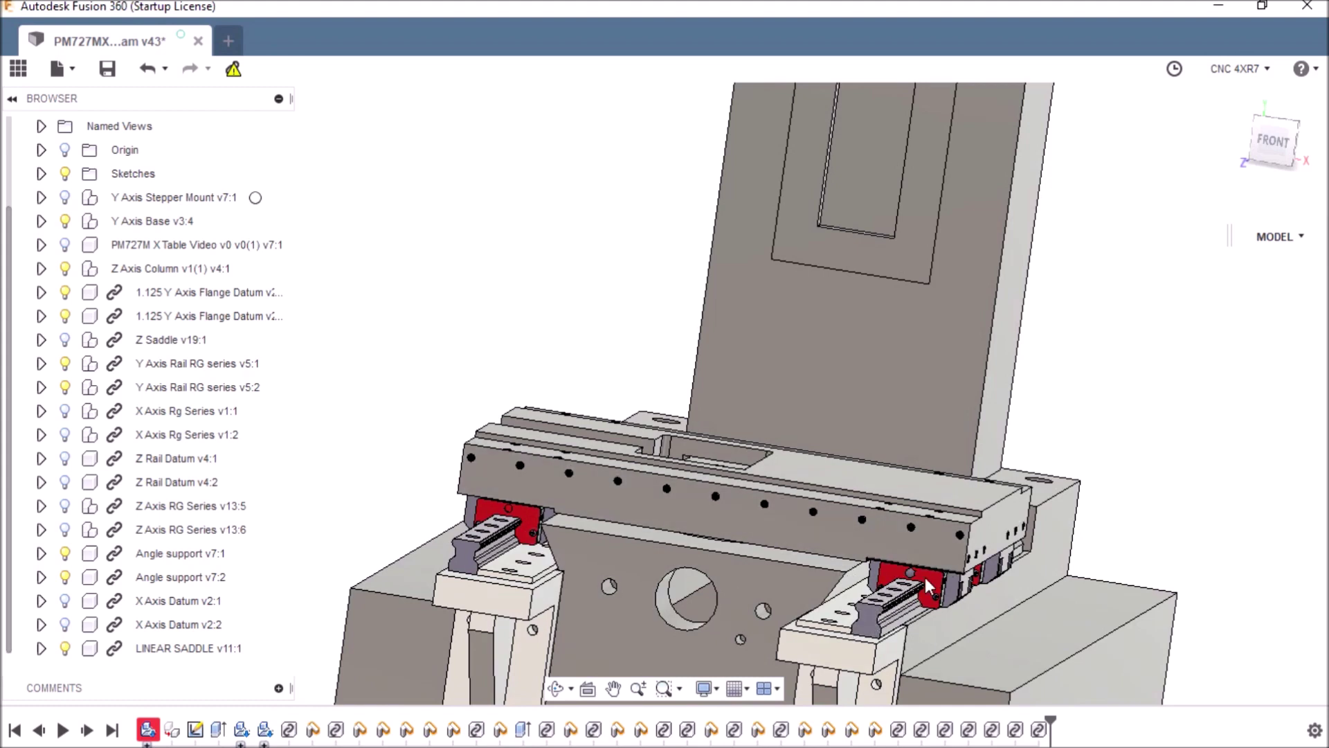
Step: Orbit to look down on the saddle spanning both Y rails from above
mouse_move(665, 393)
shift+middle_down()
mouse_move(1260, 161)
mouse_move(1280, 125)
shift+middle_up()
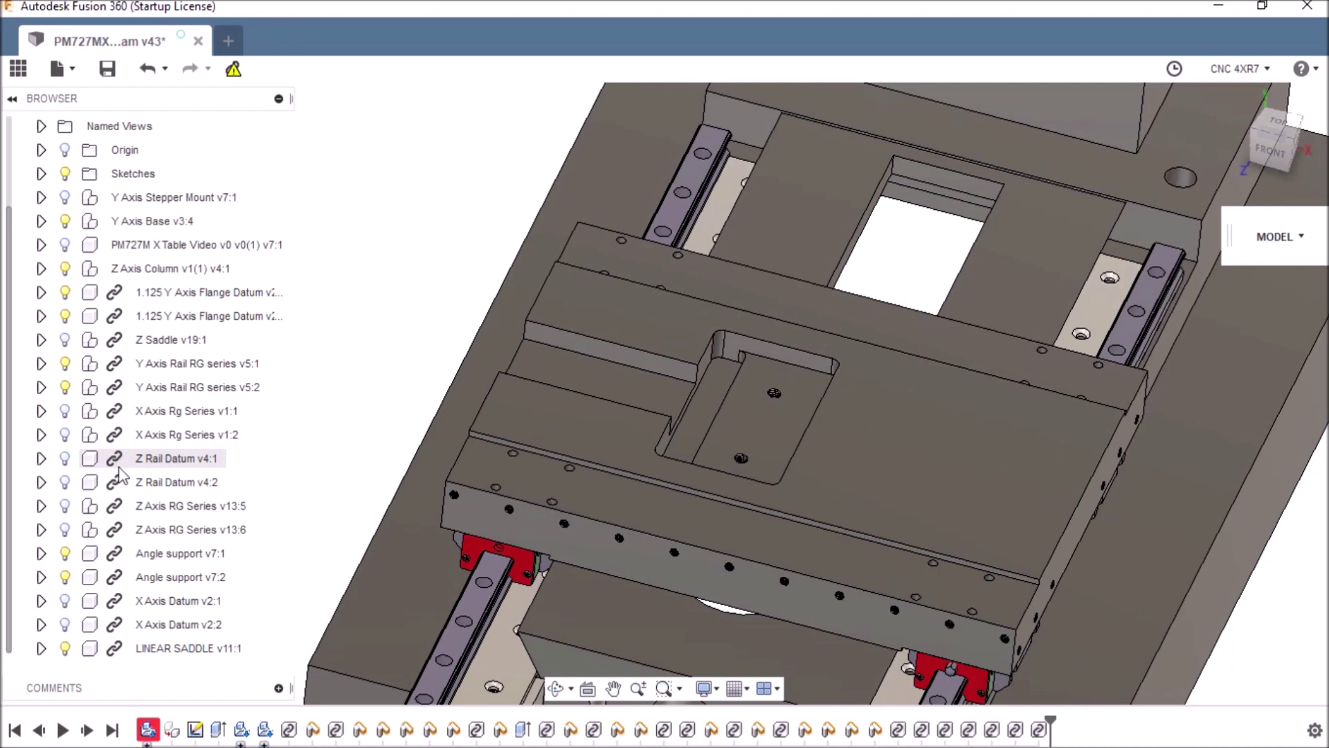
Step: Show the X Axis Datum v2:1 and v2:2 bars across the saddle
click(81, 410)
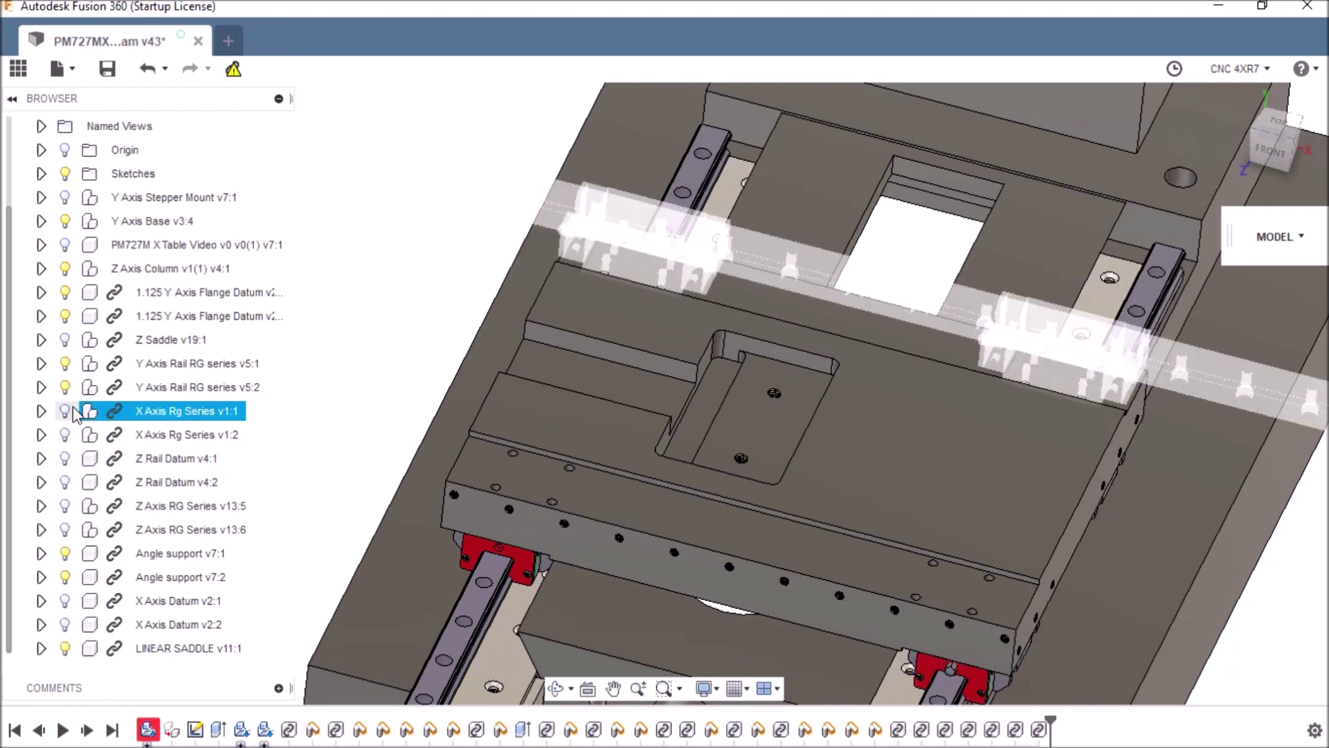
key(Escape)
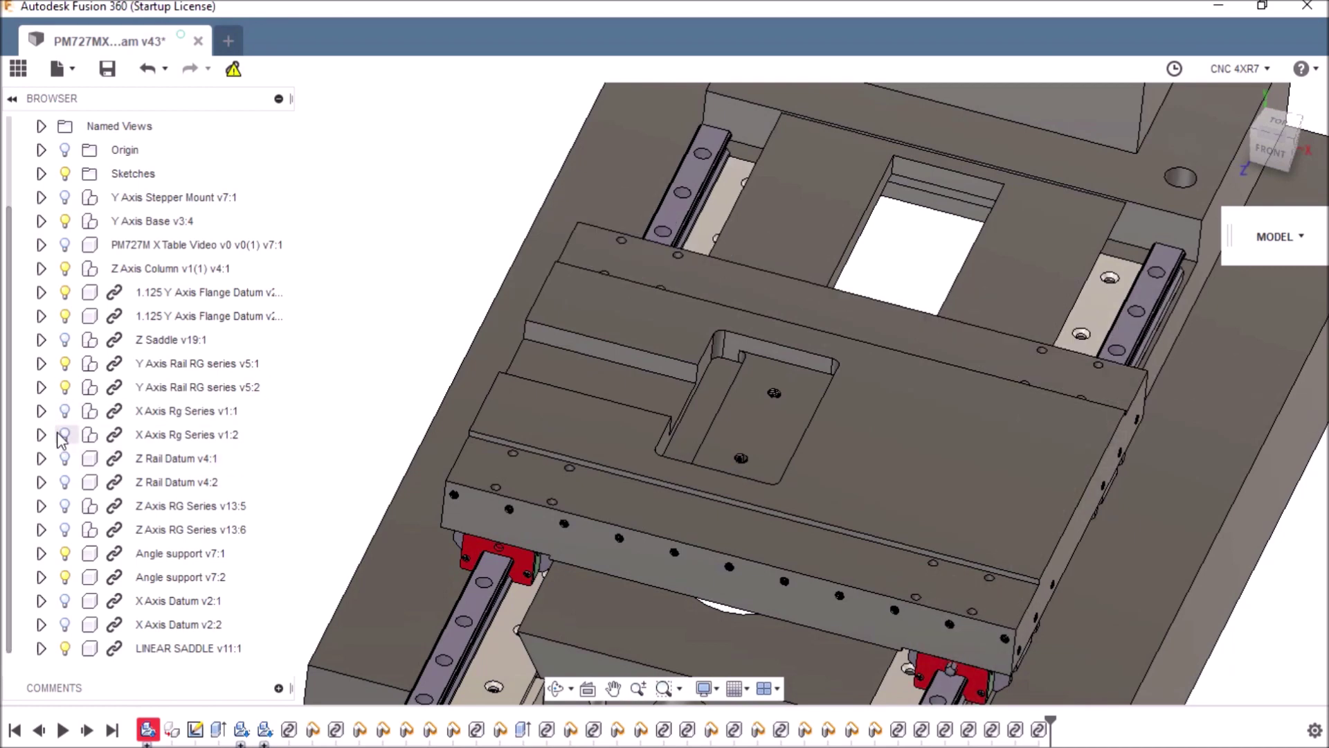
click(65, 600)
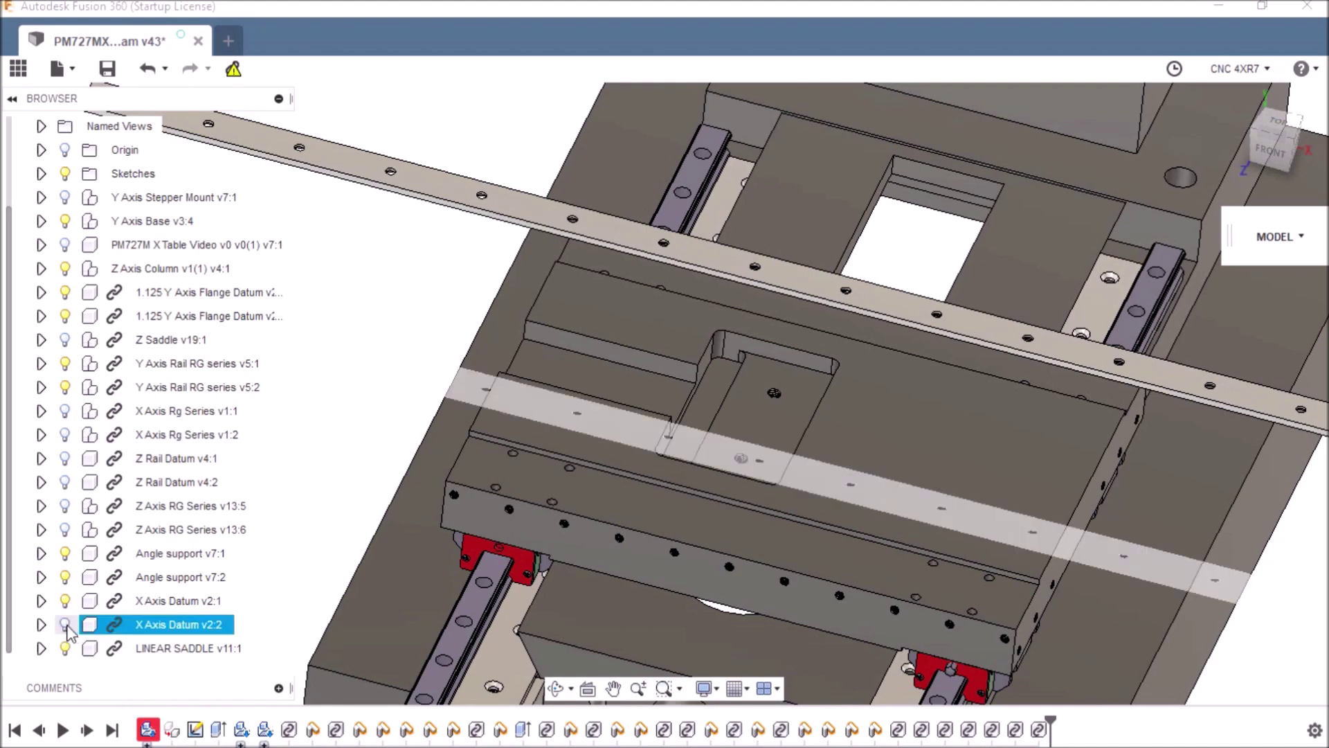
click(65, 623)
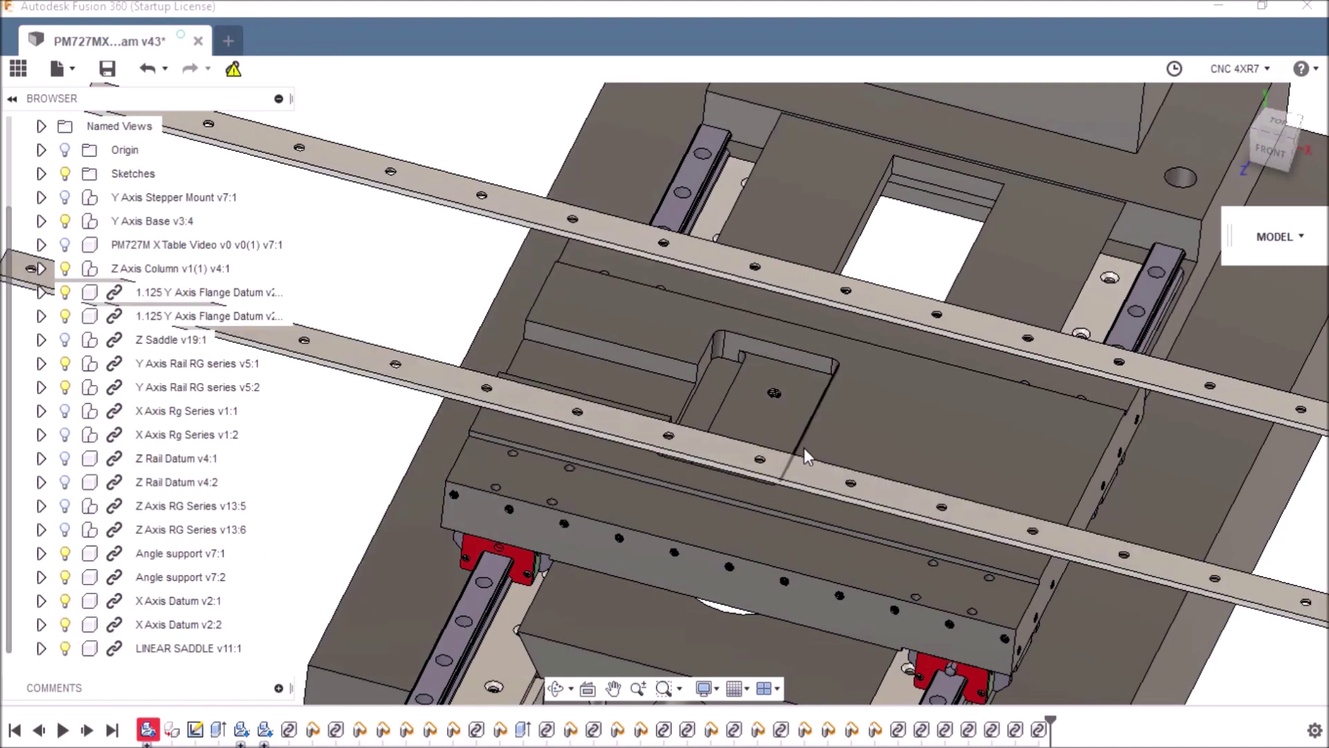
Step: Orbit to a low front-right view and show the PM727M X Table component
scroll(708, 359, down, 5)
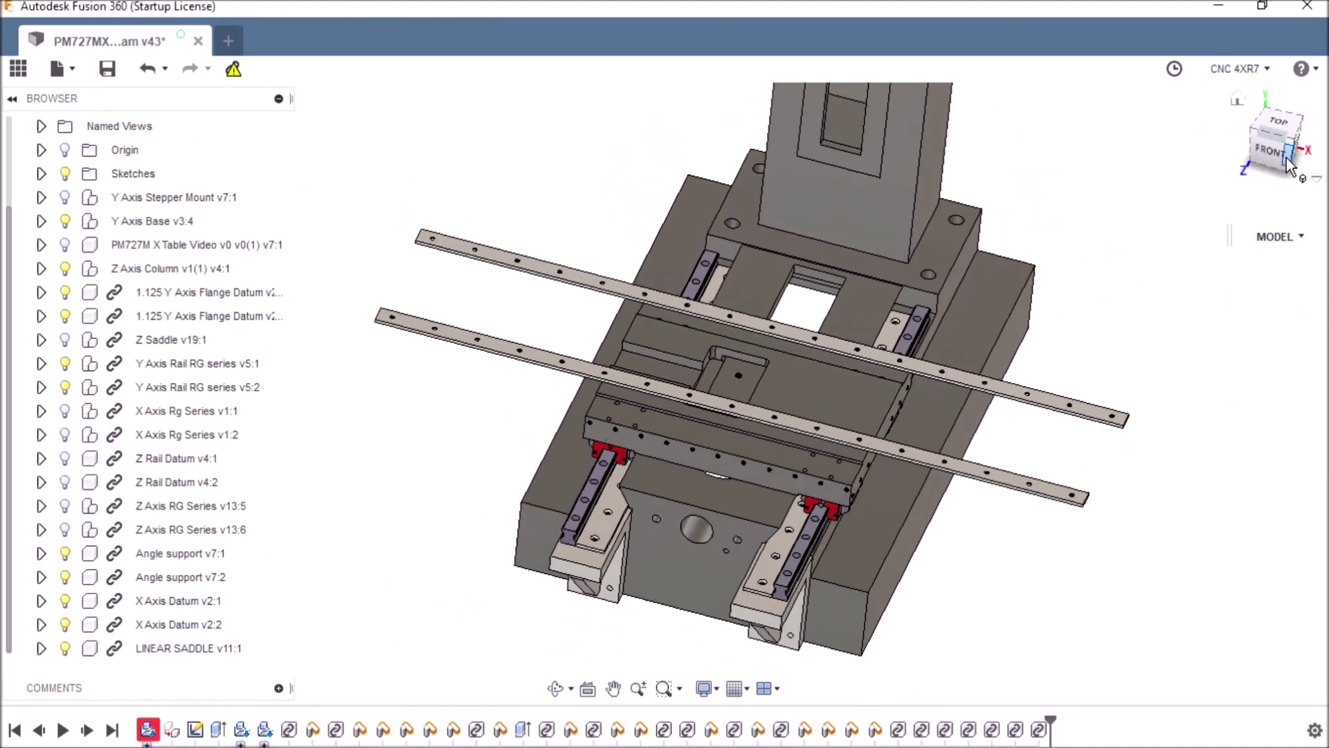
shift+middle_drag(665, 393, 582, 305)
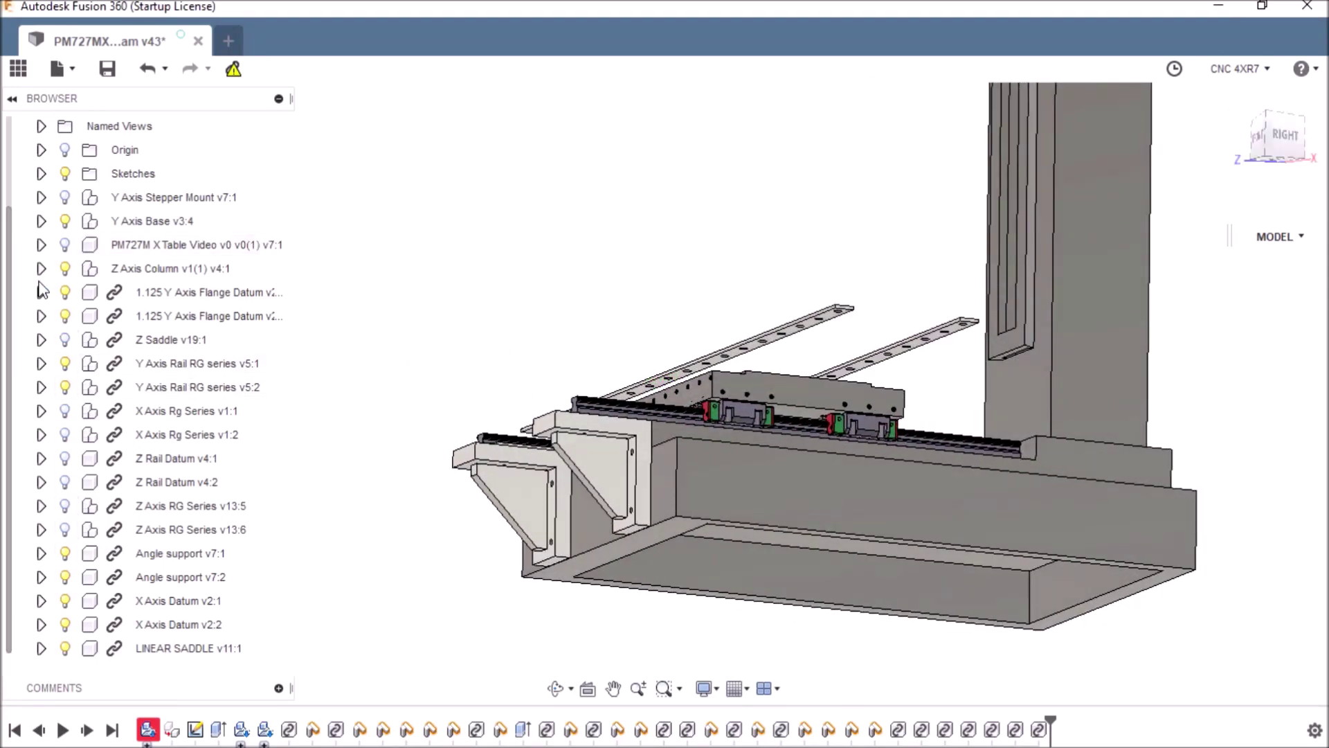
click(65, 246)
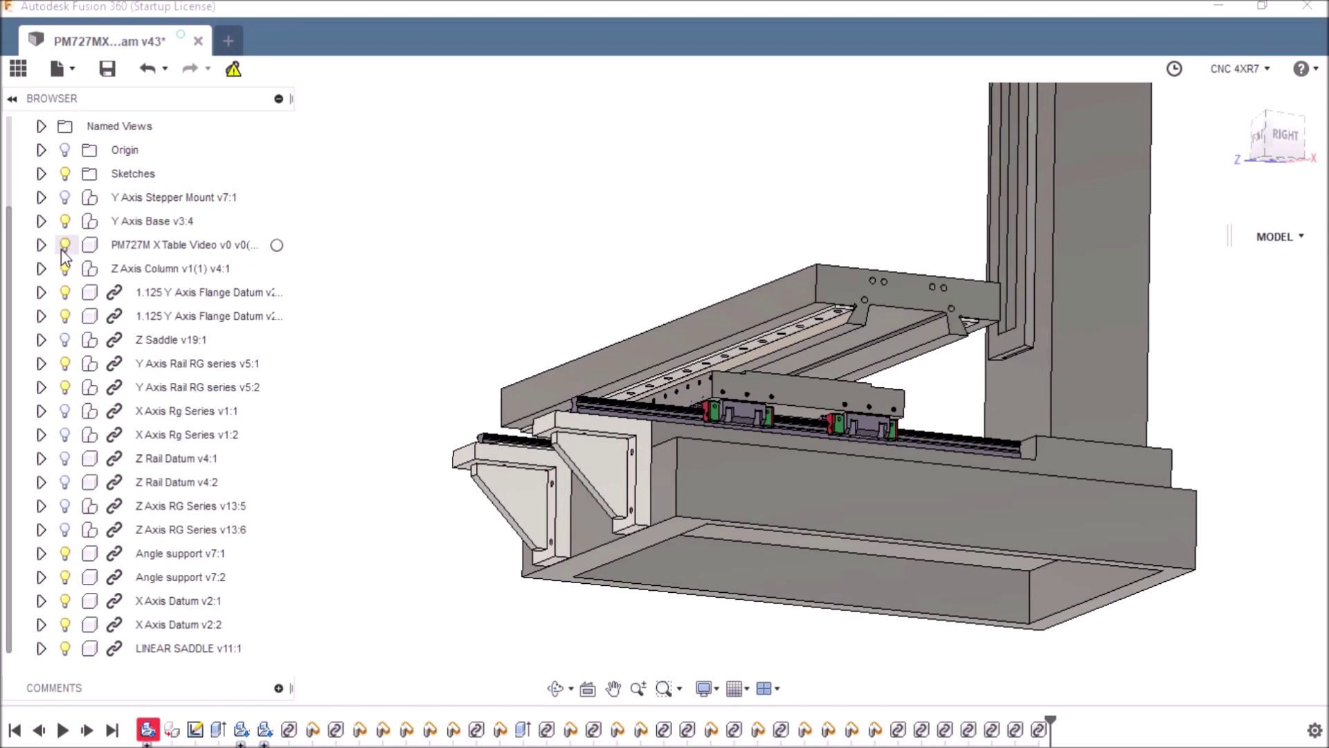
scroll(842, 334, up, 5)
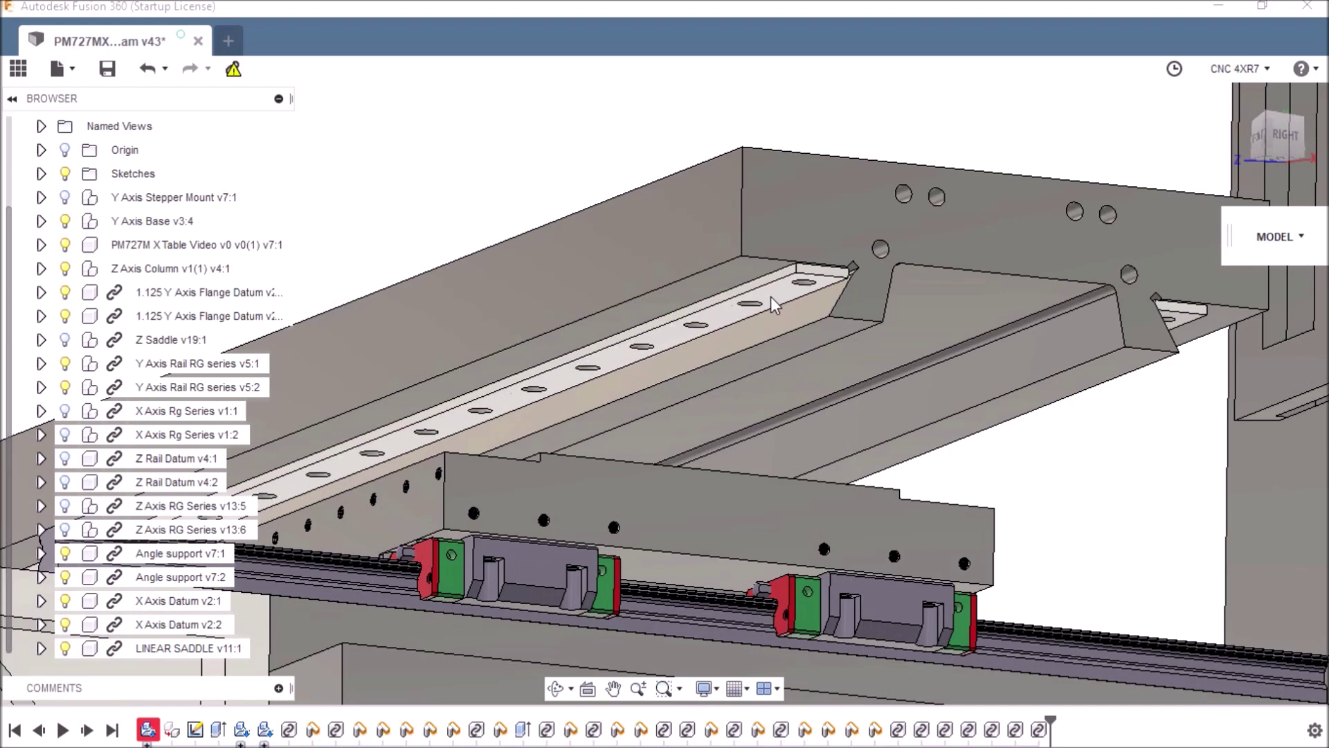
scroll(773, 297, down, 3)
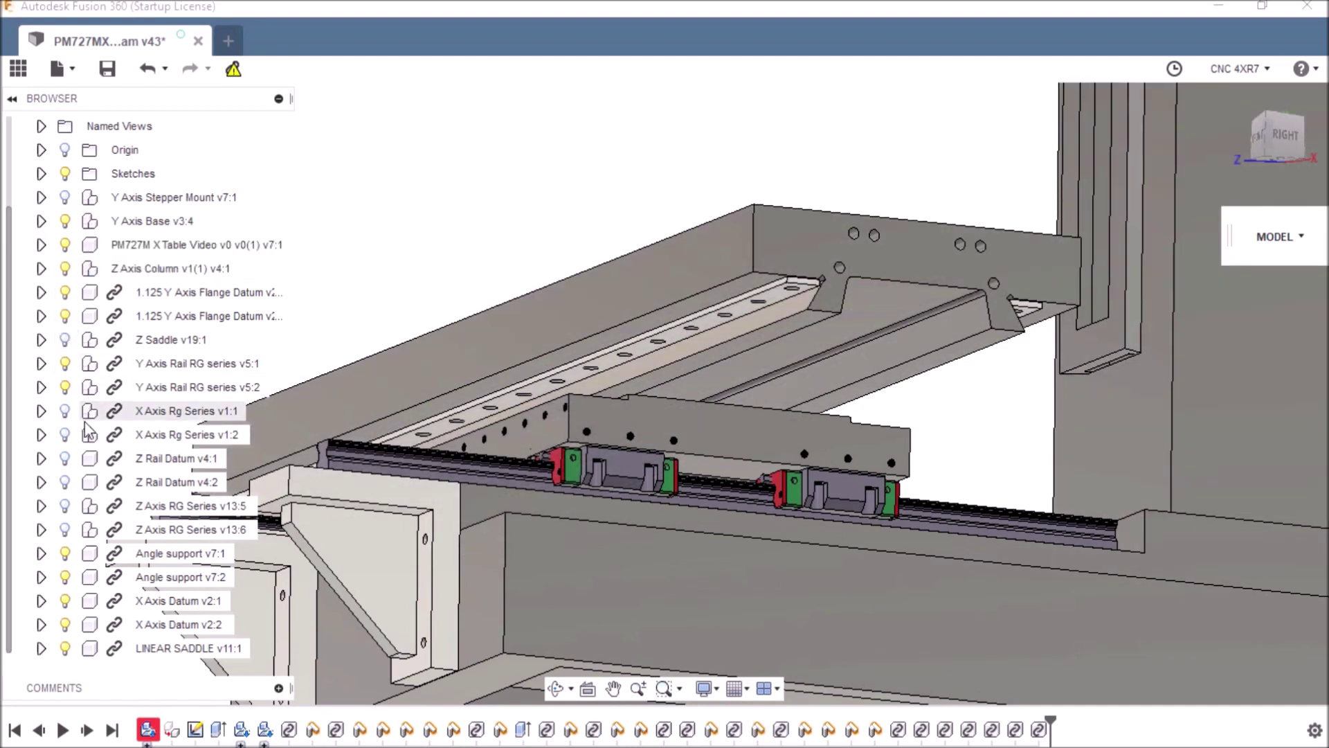
Step: Show the X Axis Rg Series v1:1 and v1:2 rails with carriages, viewed from above
click(64, 410)
click(67, 437)
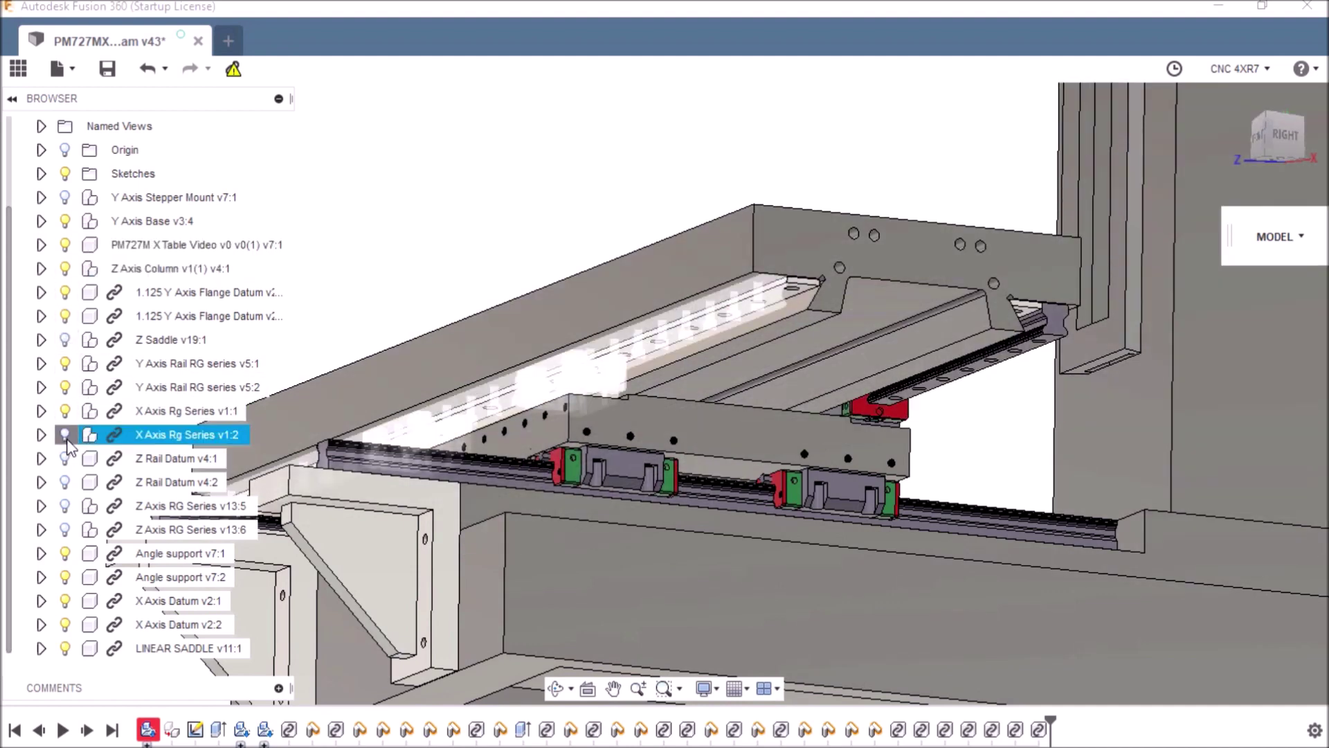
click(65, 435)
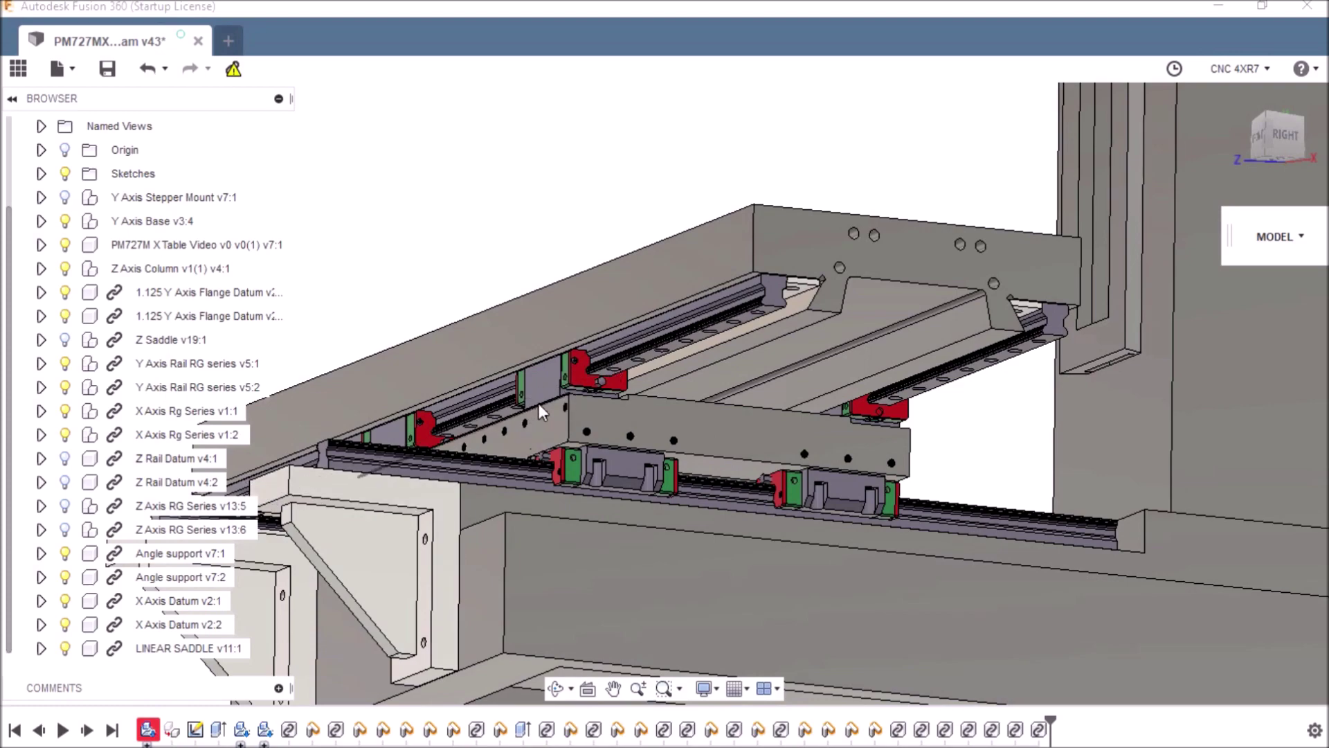
scroll(538, 403, up, 5)
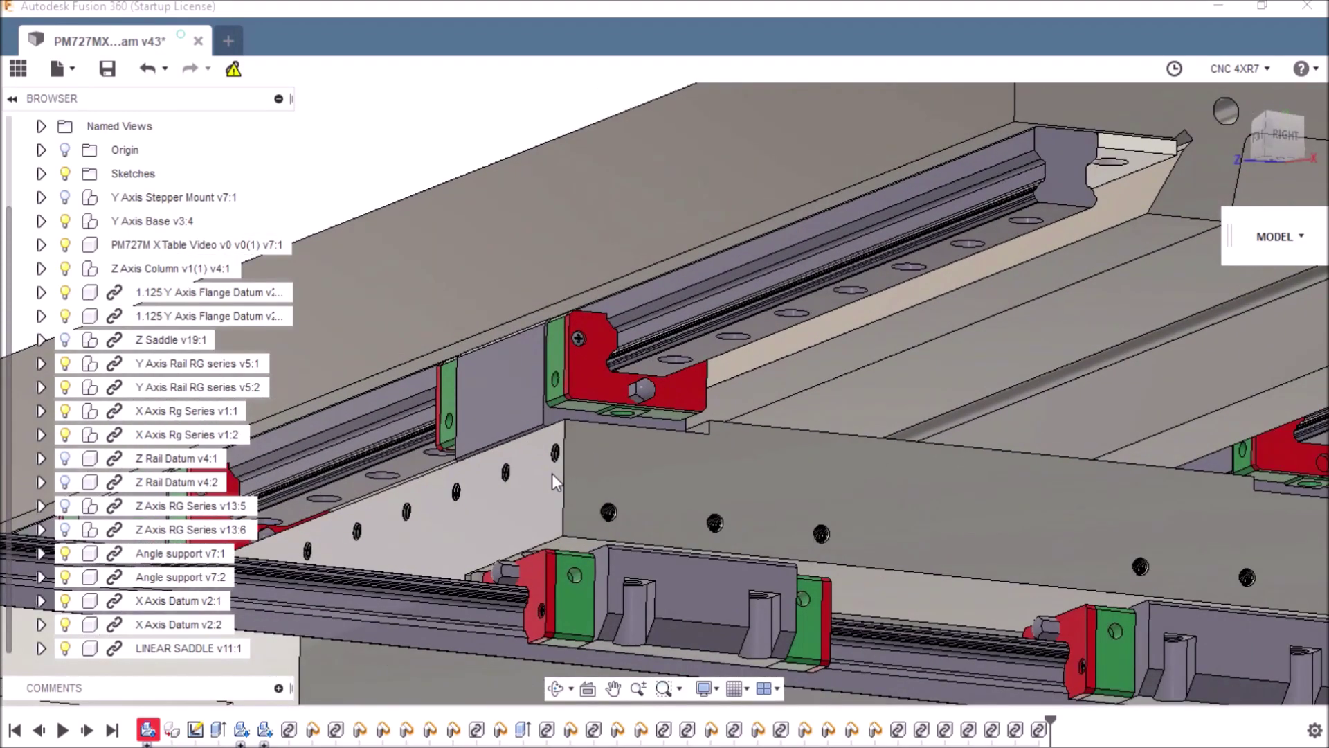
scroll(551, 473, down, 5)
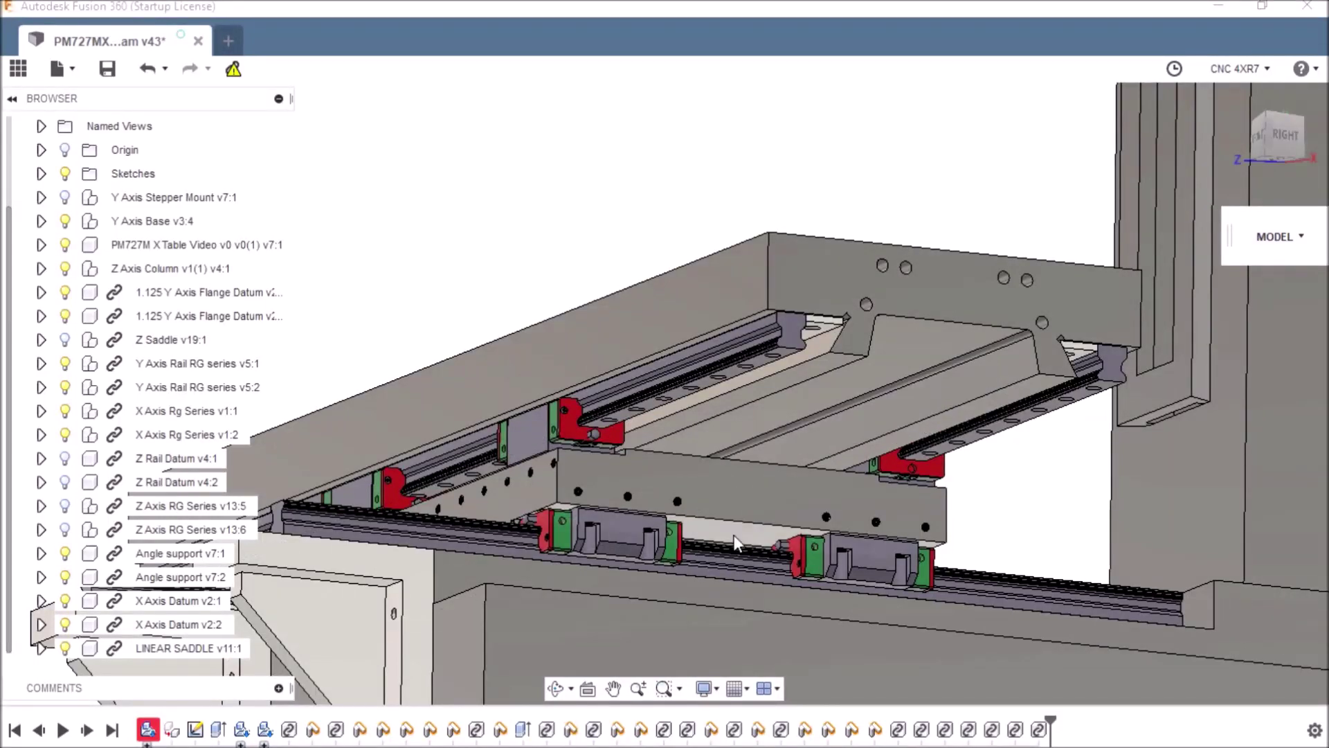
mouse_move(1292, 169)
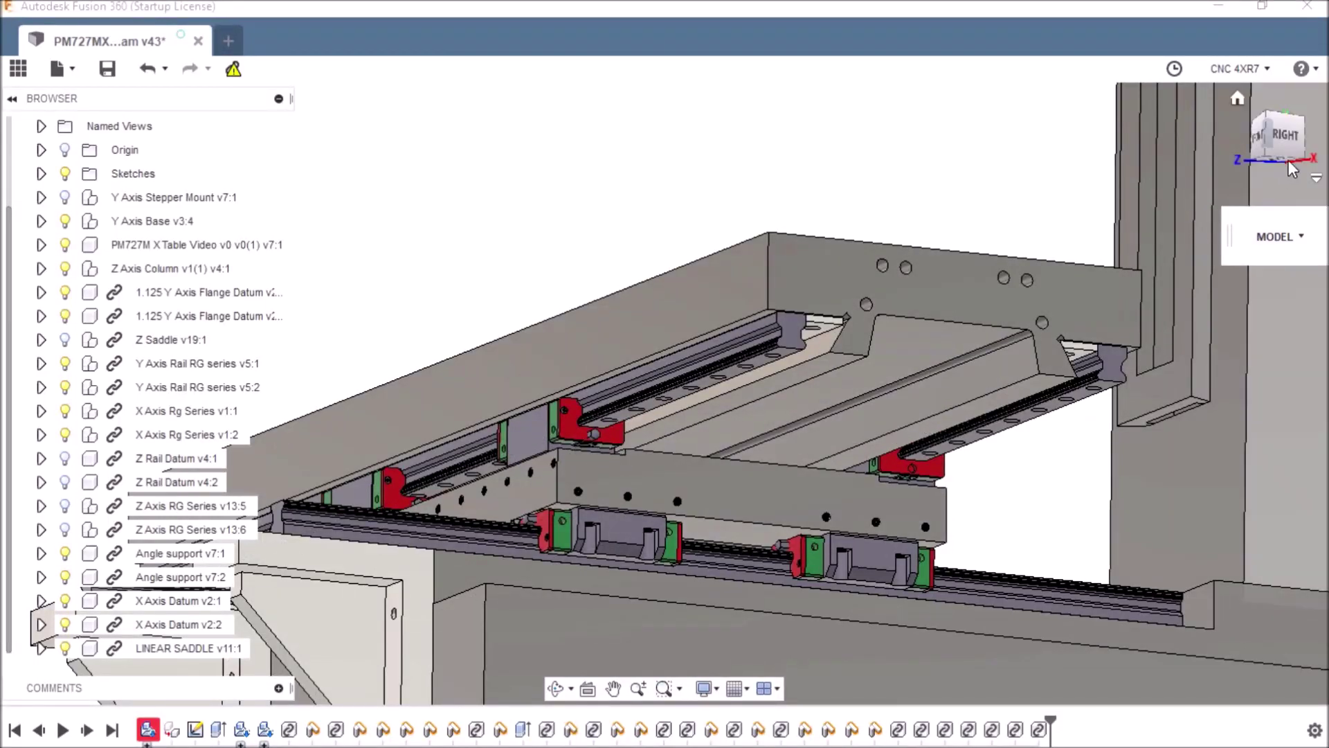
shift+middle_drag(720, 537, 678, 610)
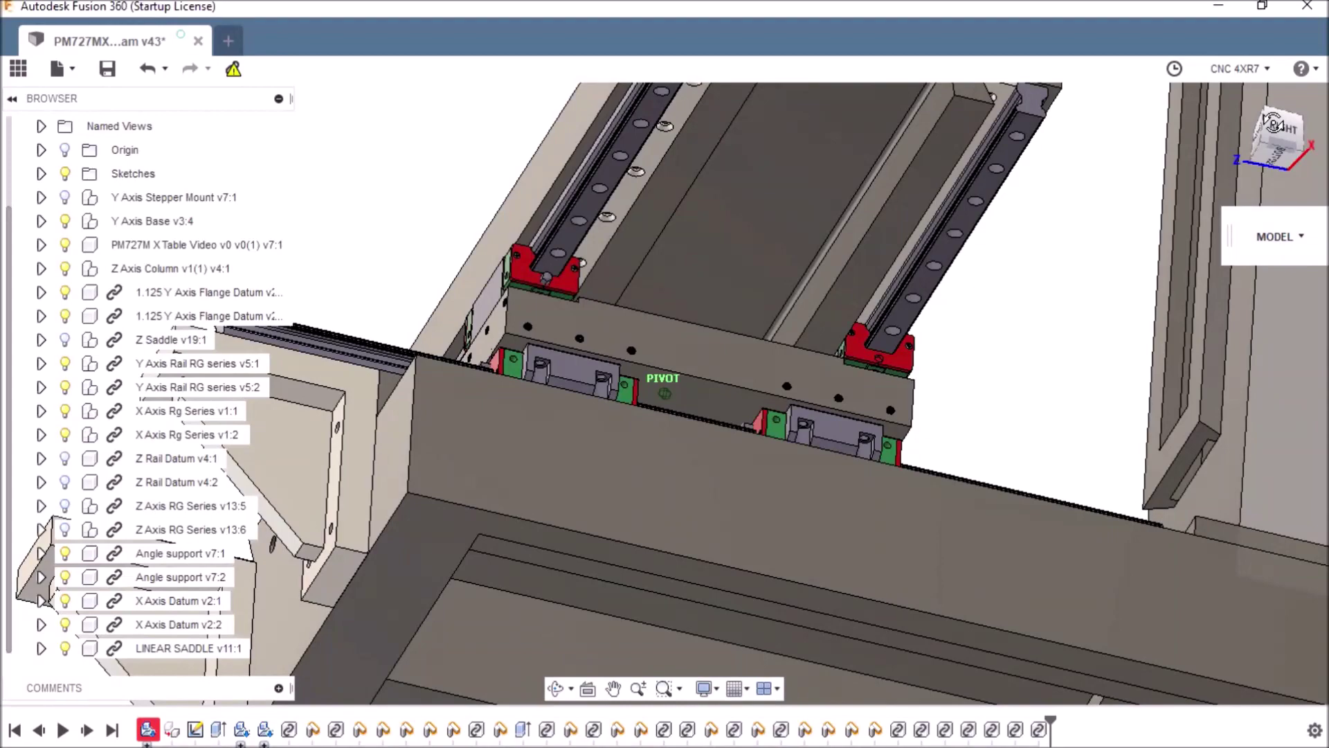
drag(1274, 124, 1305, 153)
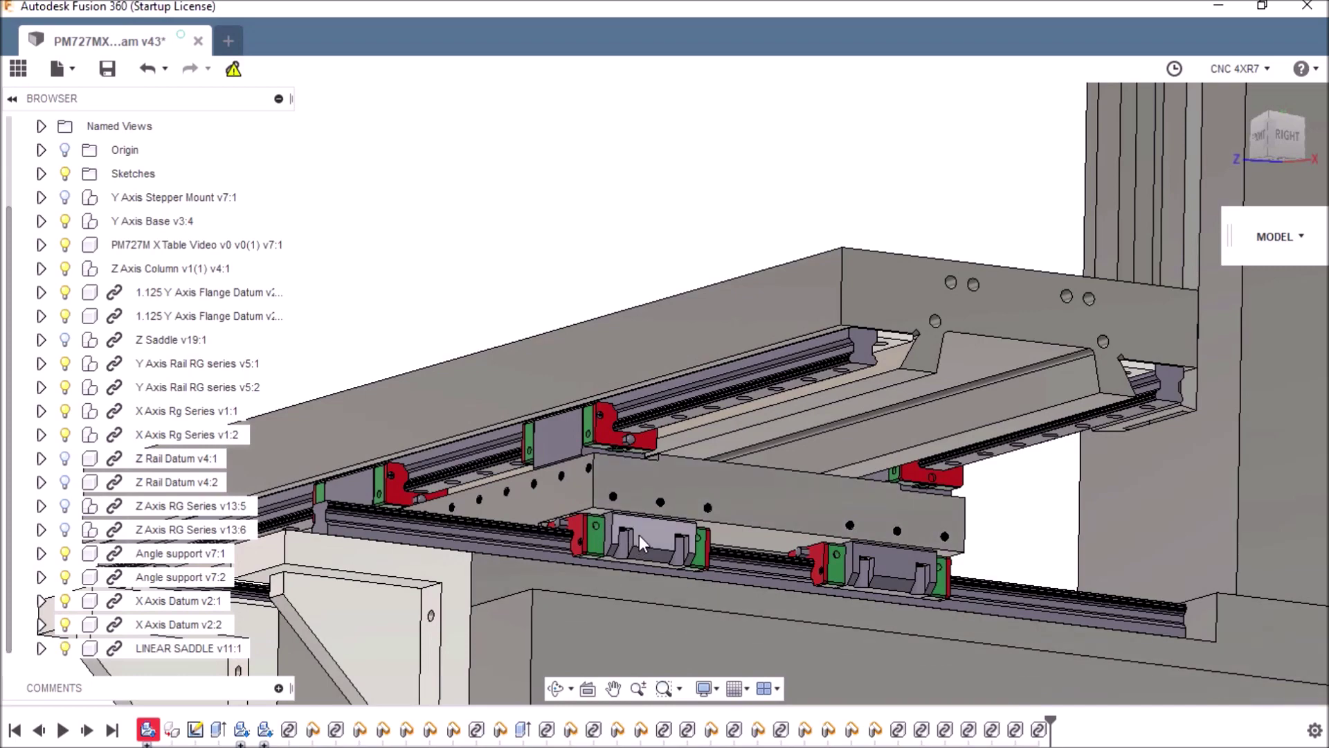
scroll(633, 538, up, 5)
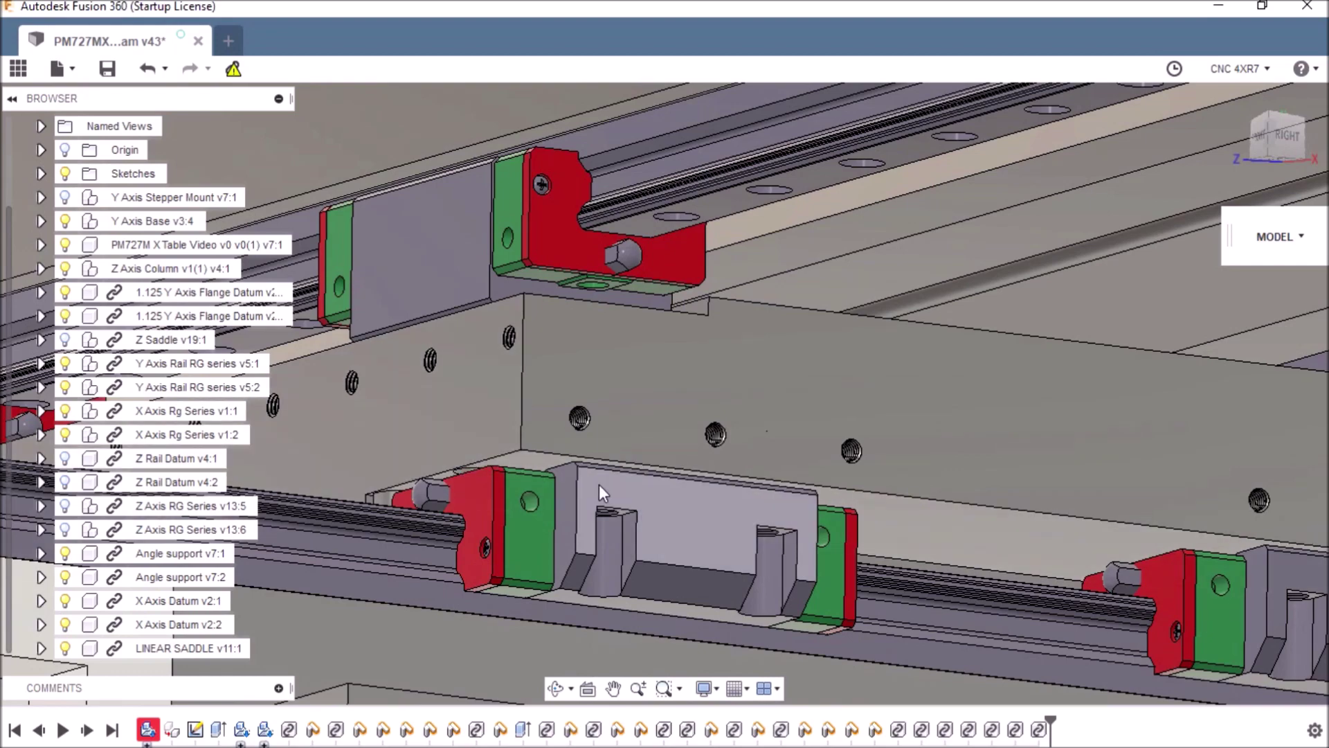
scroll(468, 467, up, 5)
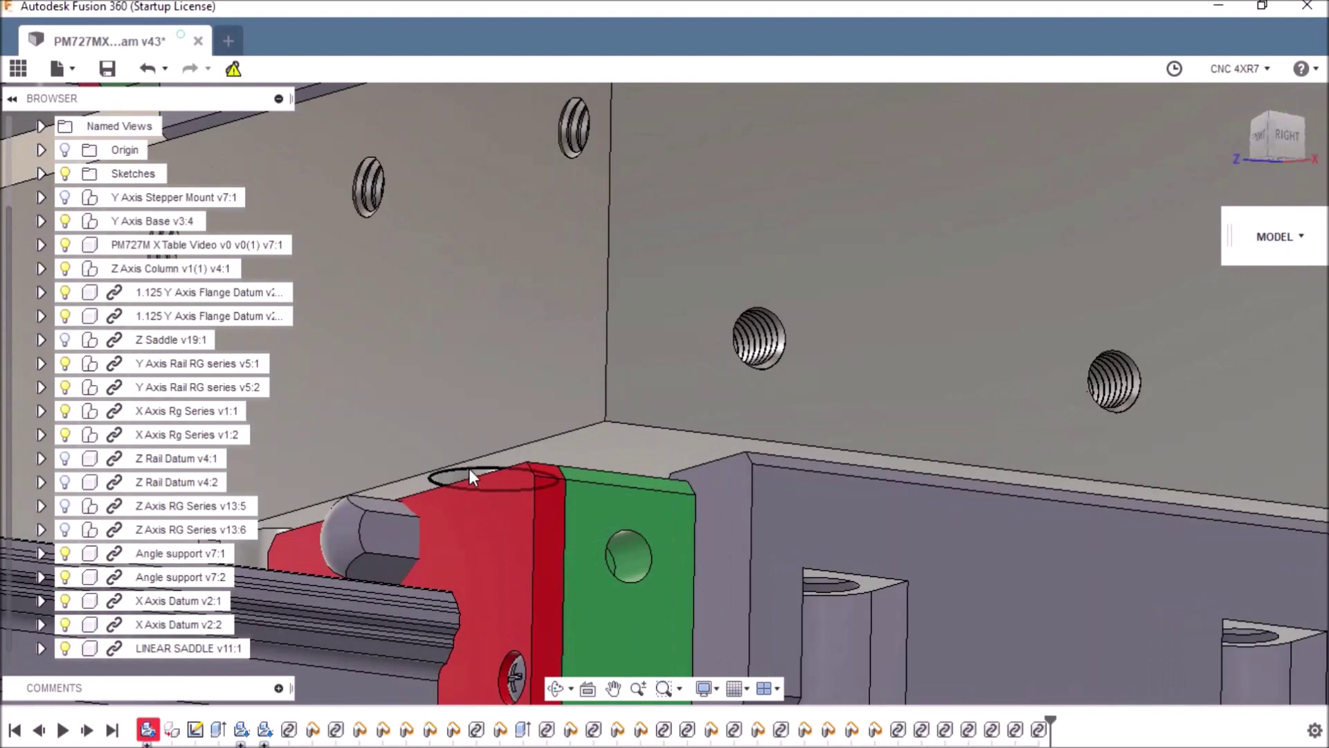
scroll(479, 484, down, 6)
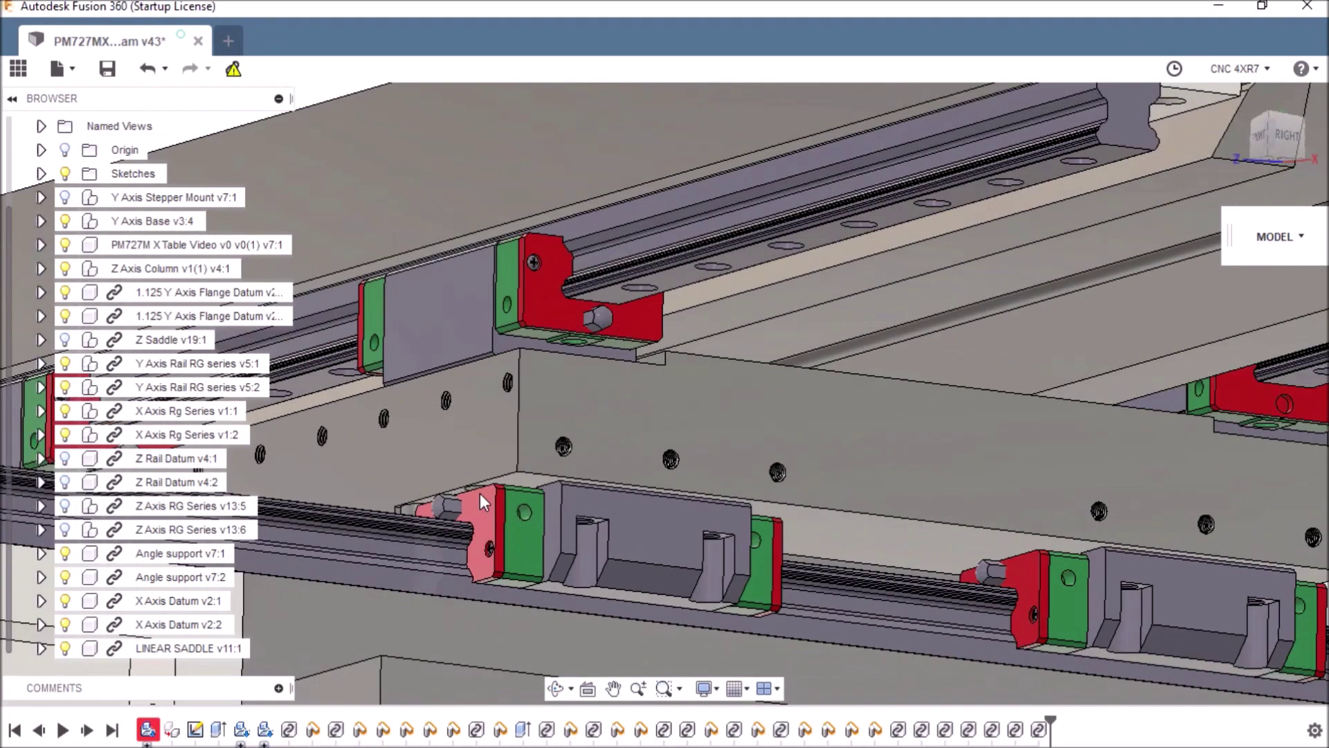
scroll(558, 579, down, 3)
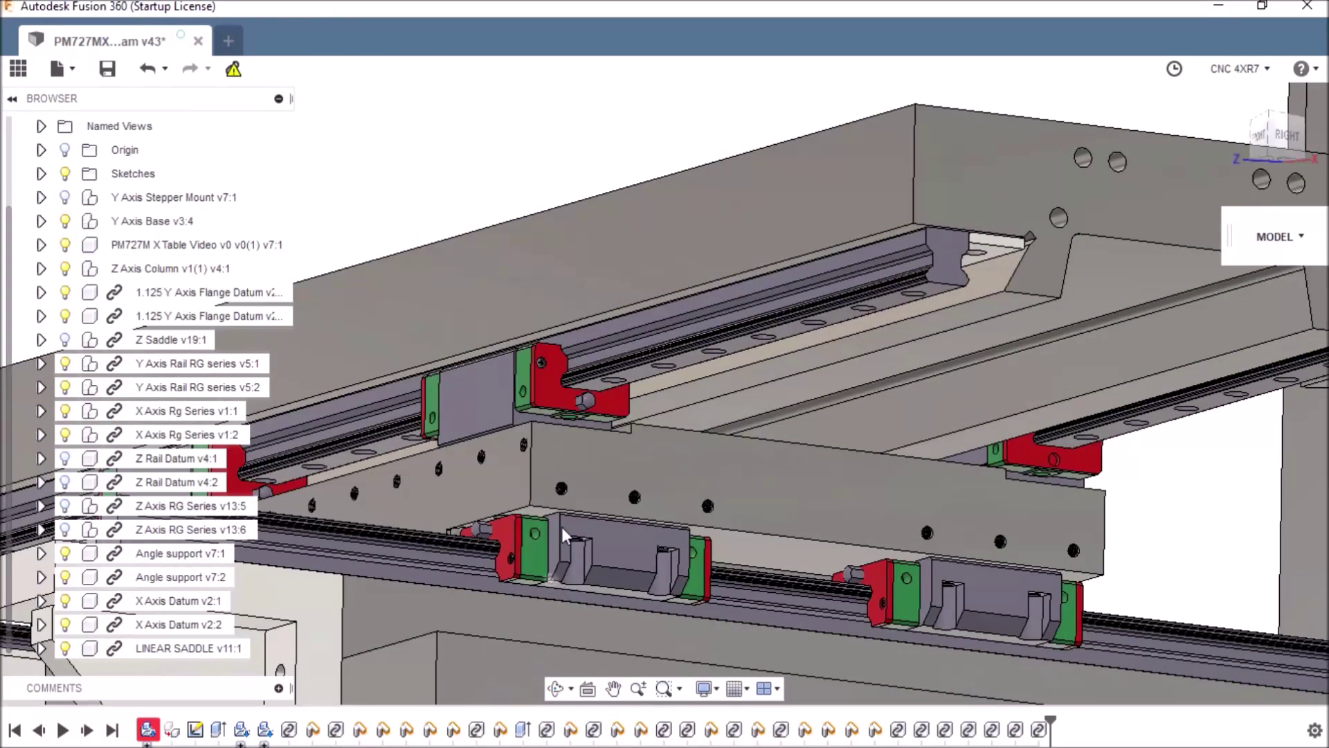
scroll(753, 474, down, 3)
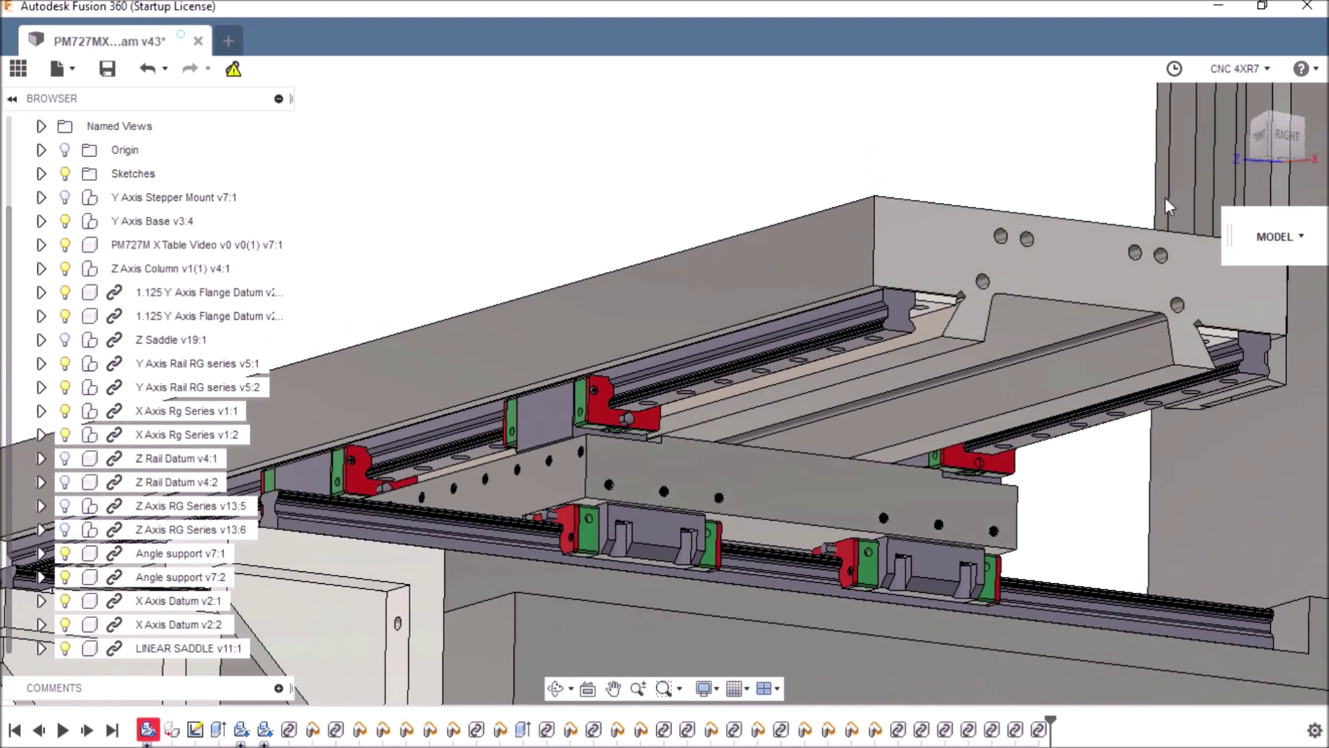
click(1286, 135)
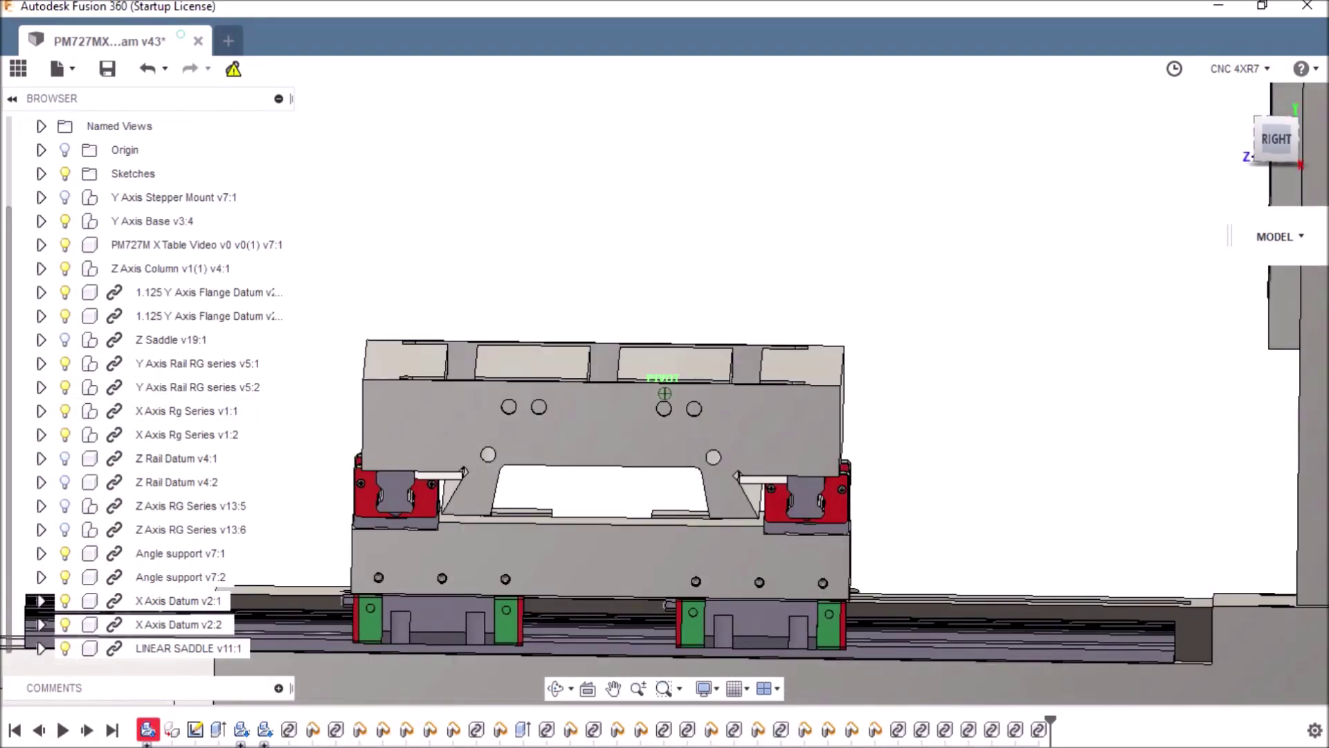
scroll(779, 493, up, 5)
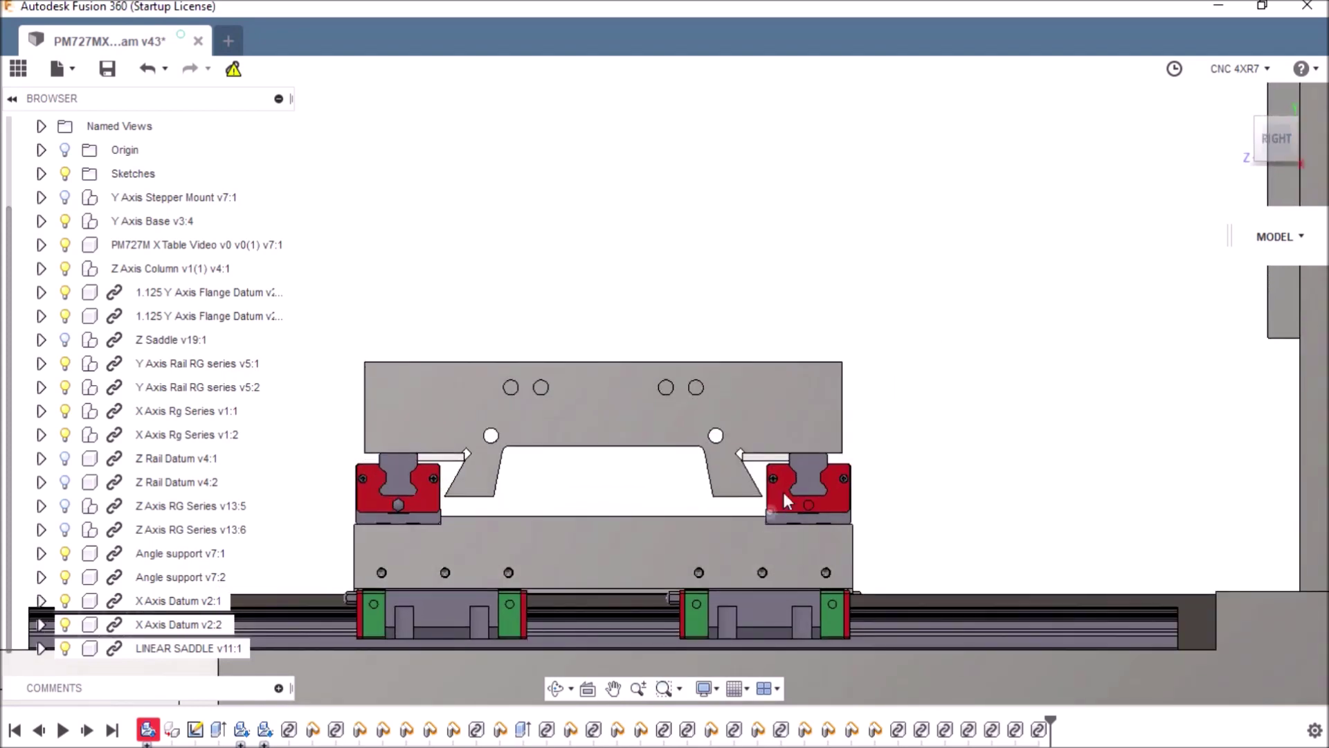
scroll(774, 493, up, 2)
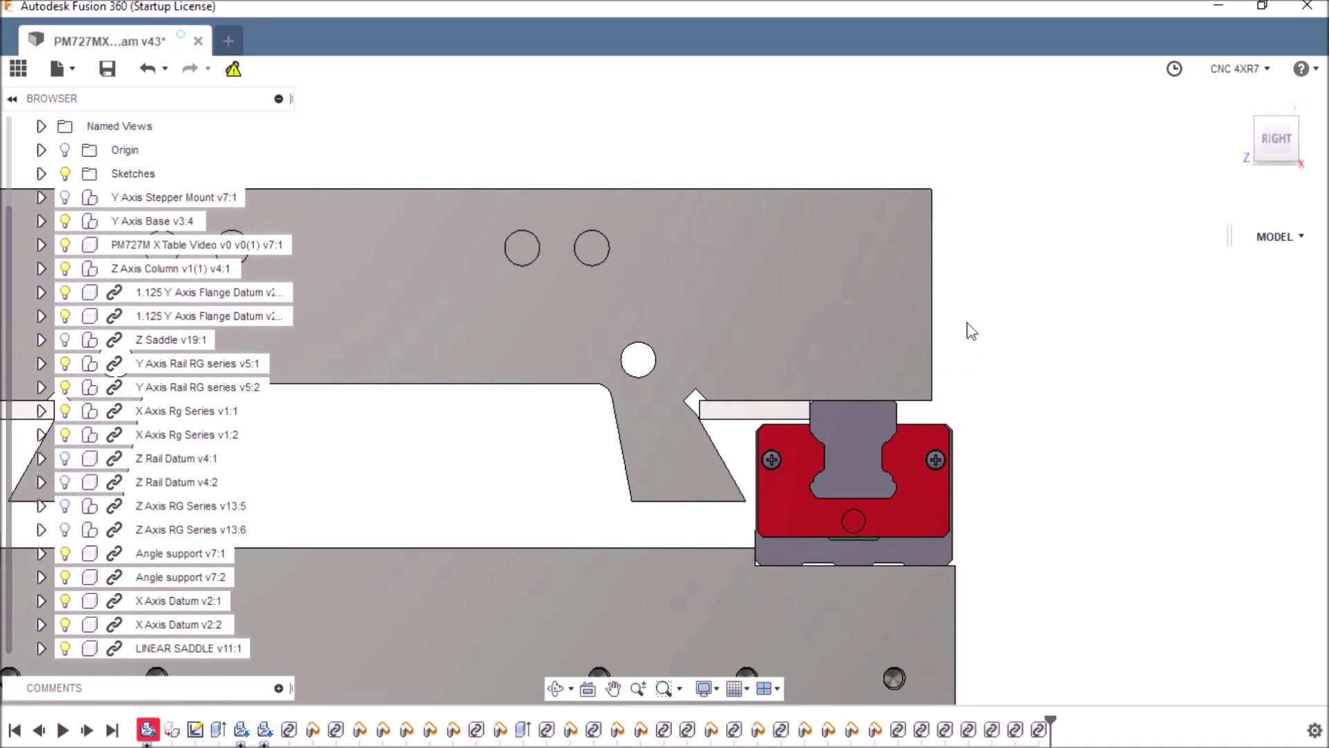
click(1271, 158)
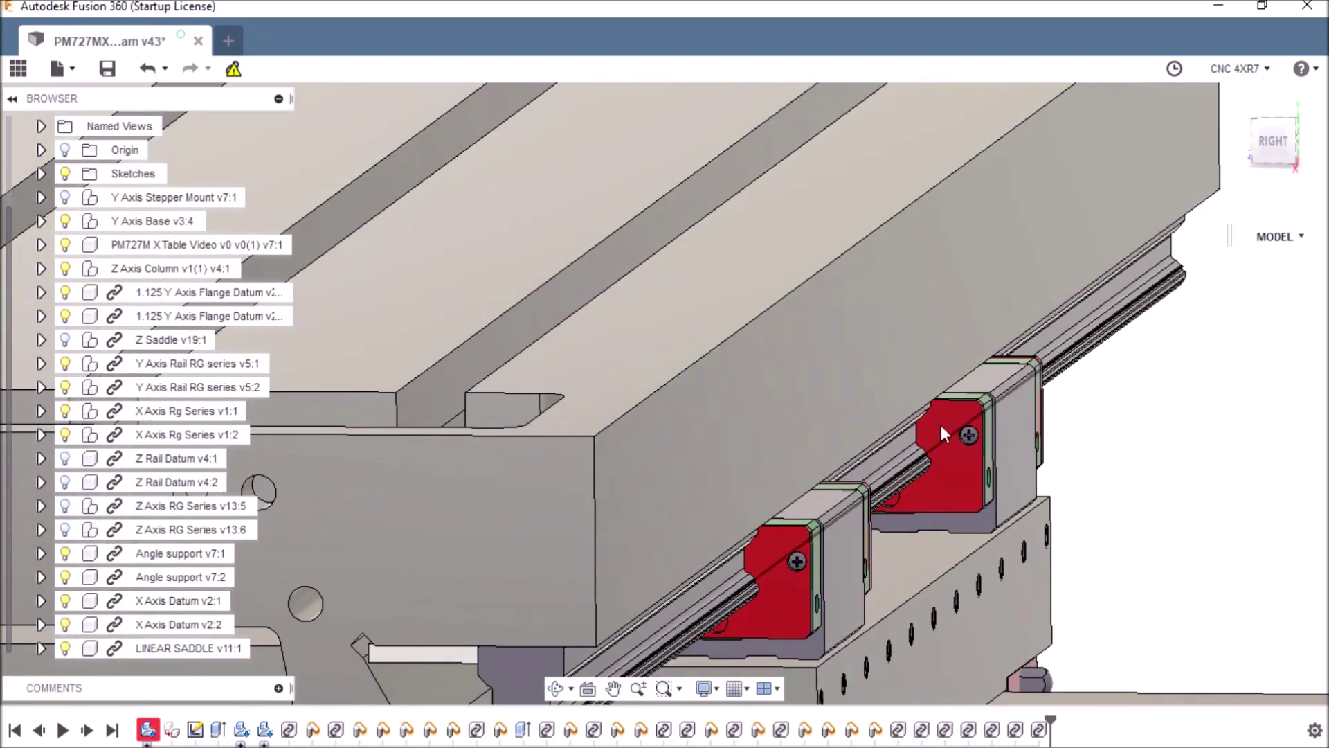
scroll(692, 526, down, 4)
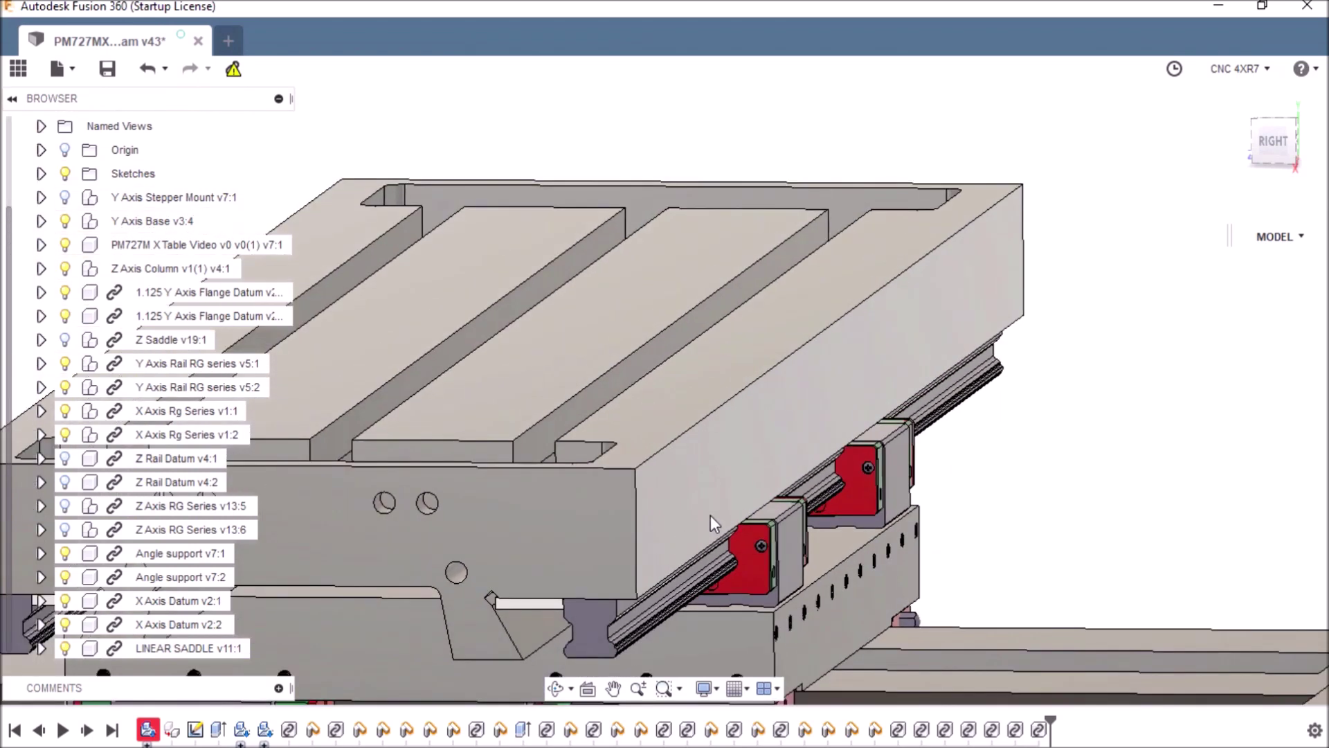
click(1274, 142)
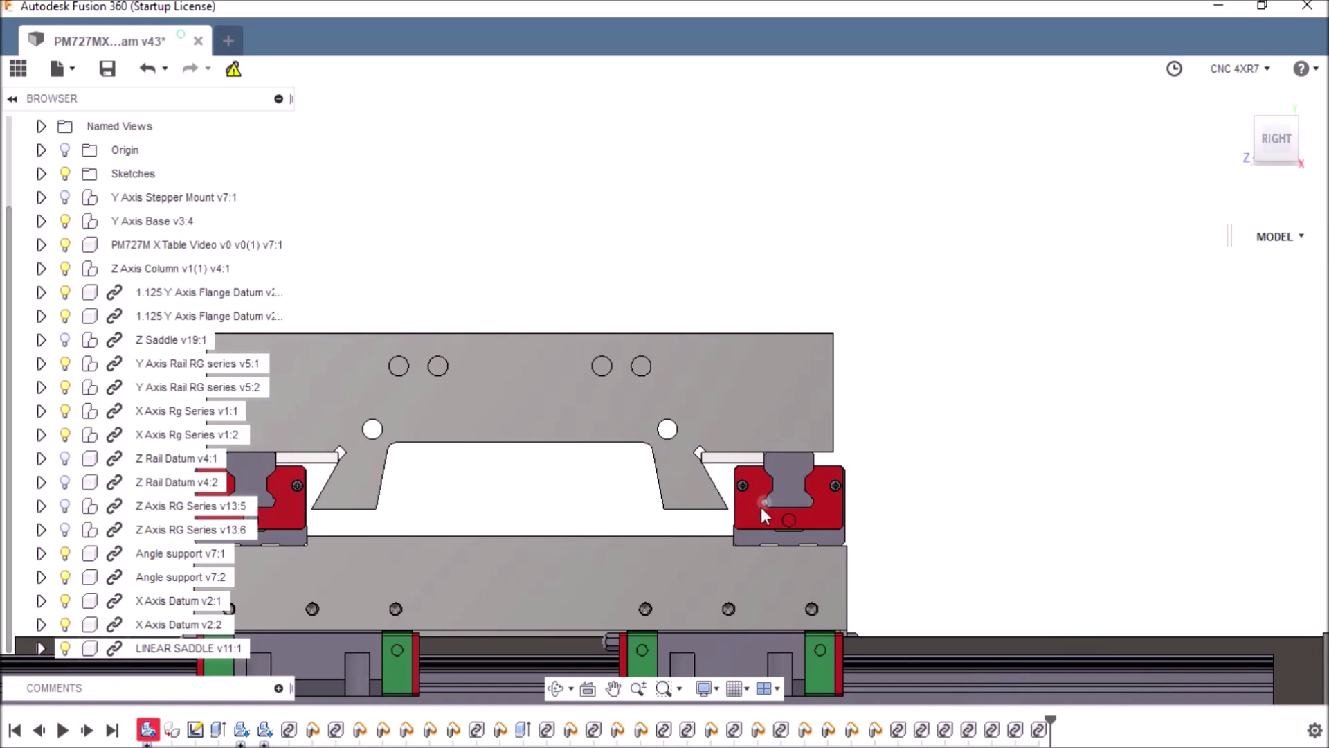
scroll(811, 496, up, 2)
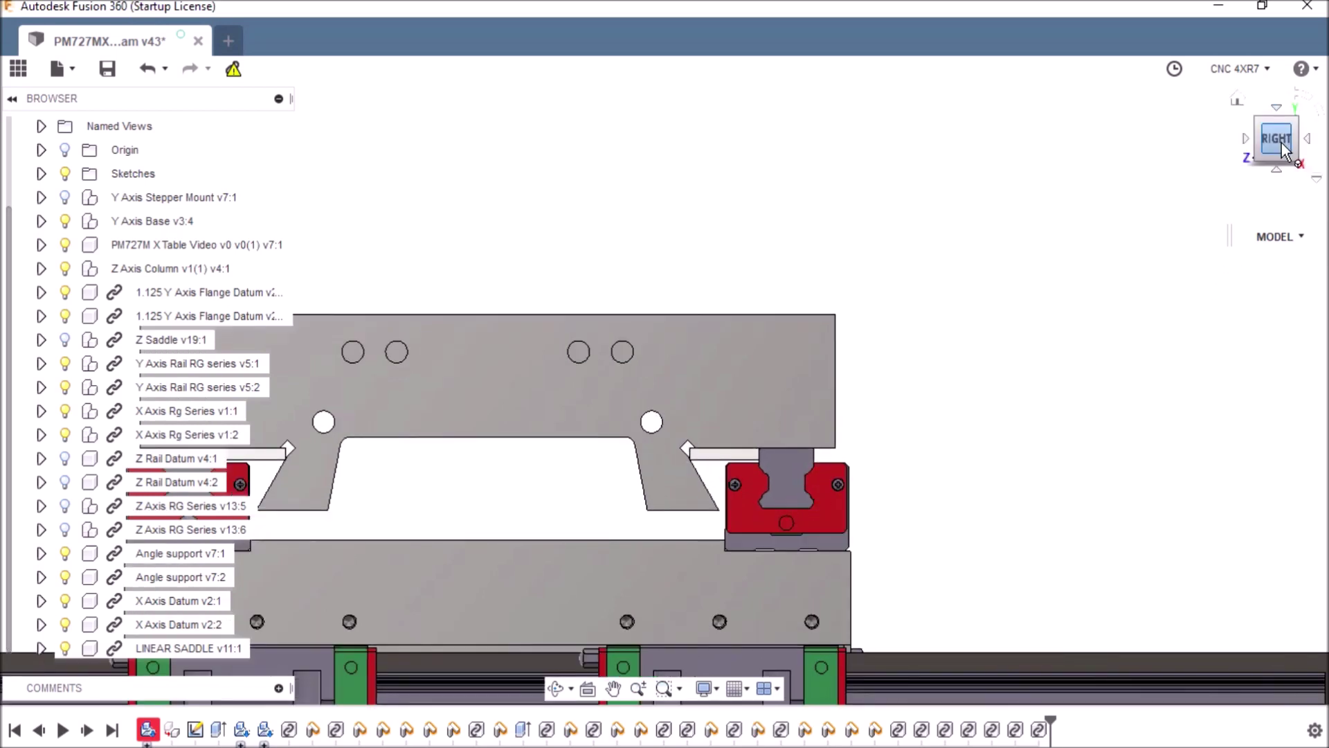
mouse_move(1275, 135)
mouse_down()
mouse_move(1280, 123)
mouse_move(1287, 145)
mouse_up()
scroll(706, 319, down, 5)
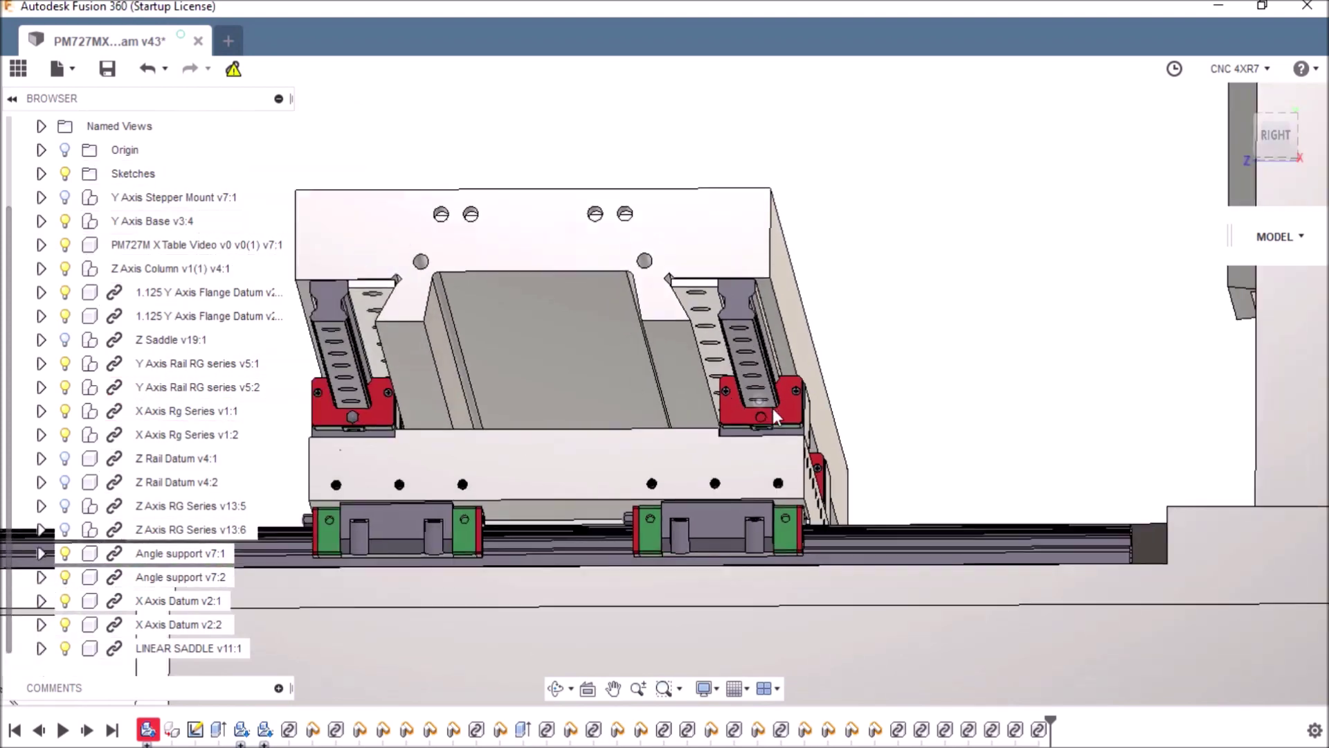
scroll(706, 320, up, 5)
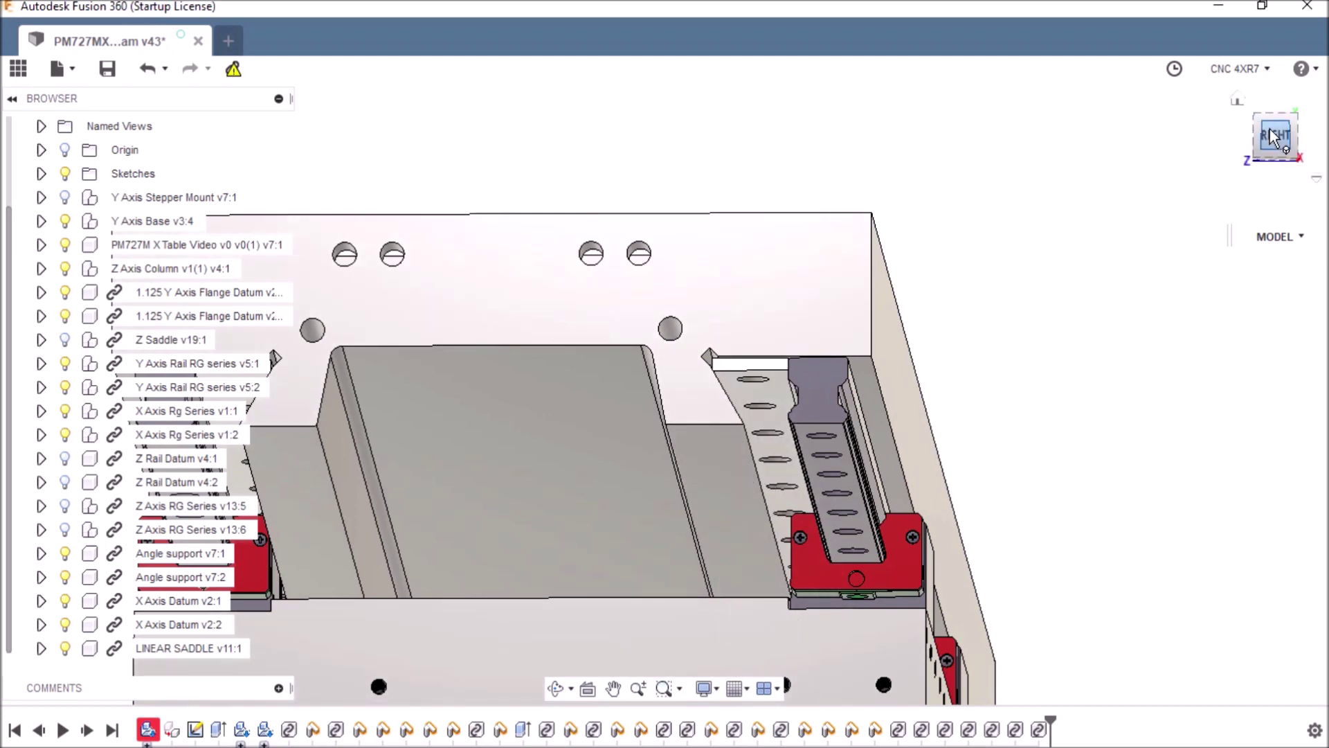
click(1270, 132)
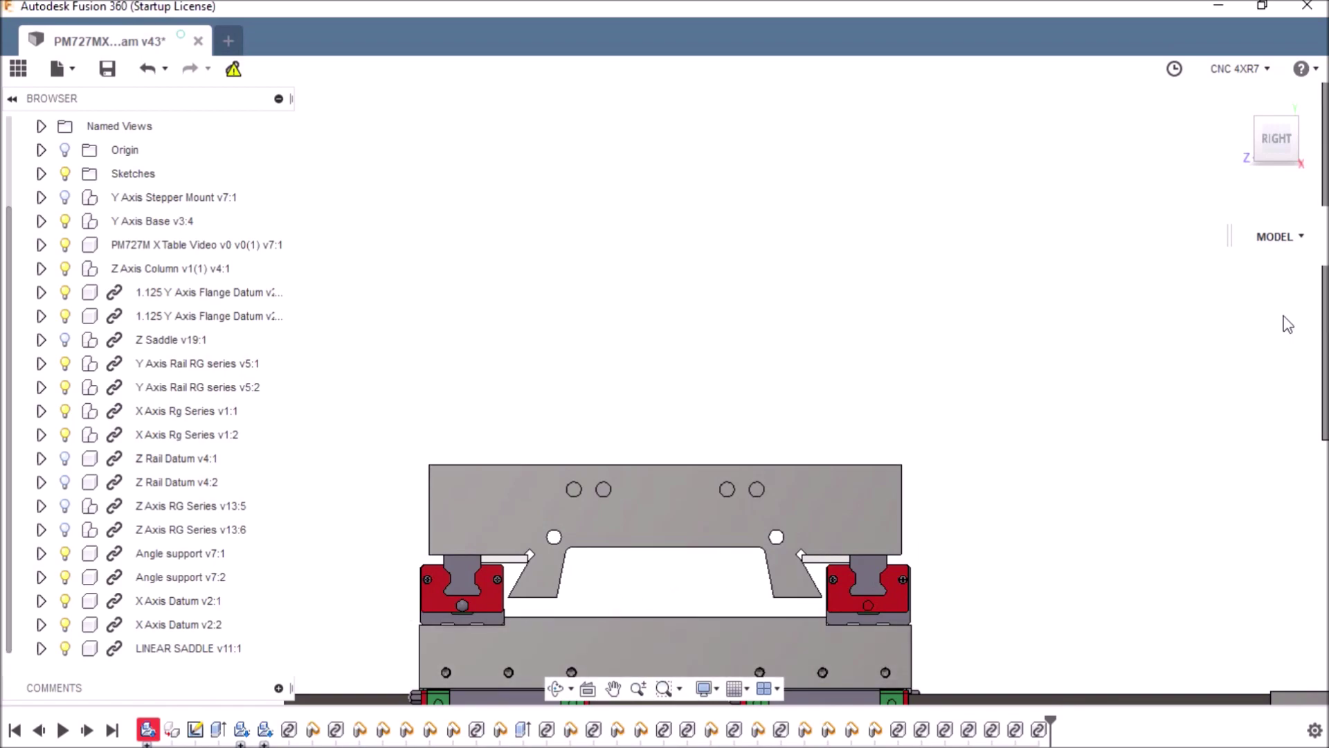
mouse_move(1275, 142)
mouse_down()
mouse_move(1242, 193)
mouse_move(1135, 149)
mouse_up()
key(F6)
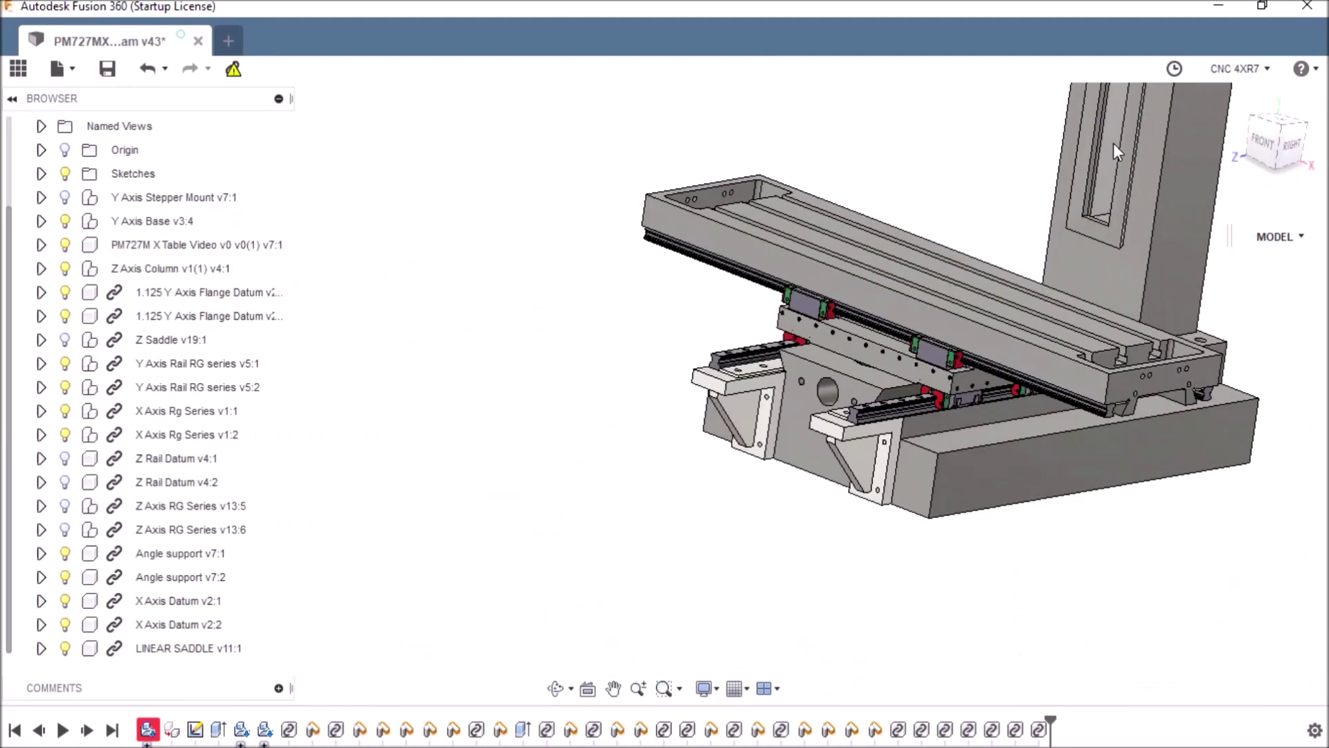
scroll(1025, 284, up, 5)
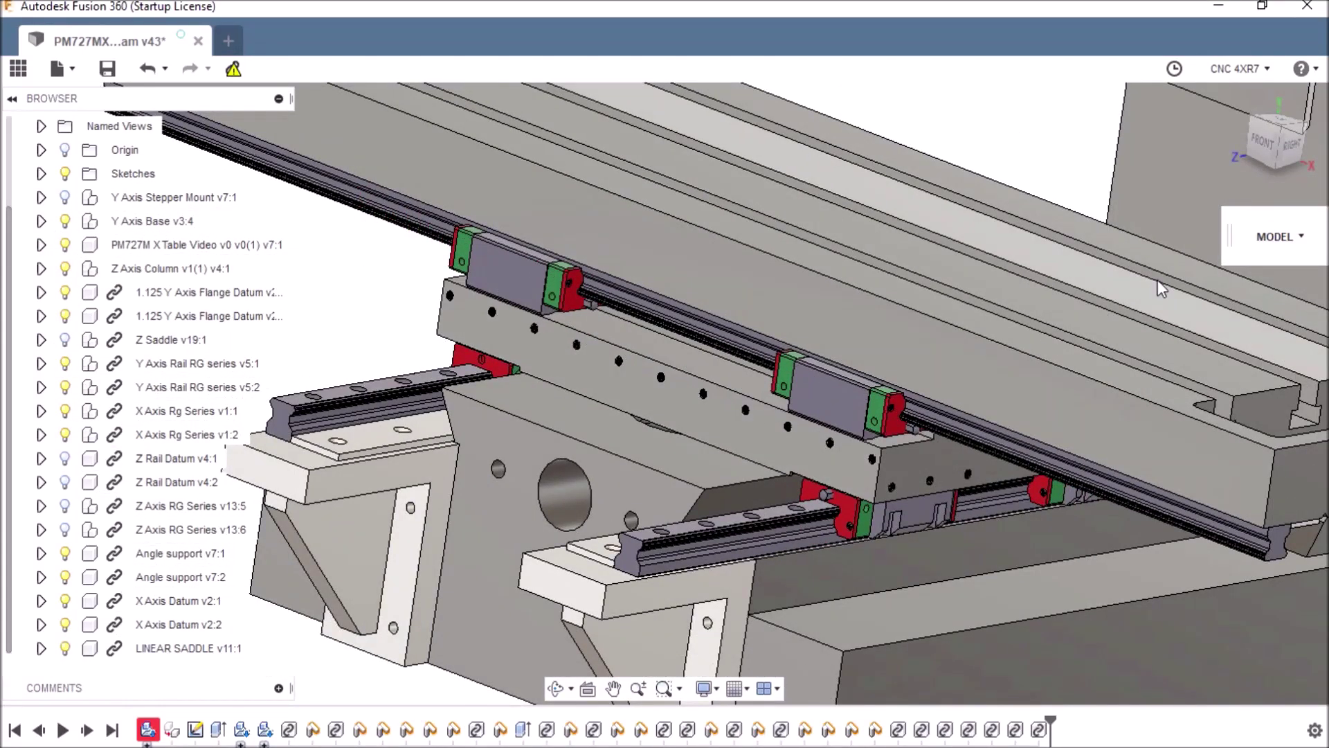
mouse_move(1292, 154)
mouse_down()
mouse_move(1270, 170)
mouse_move(1276, 139)
mouse_up()
scroll(941, 333, up, 5)
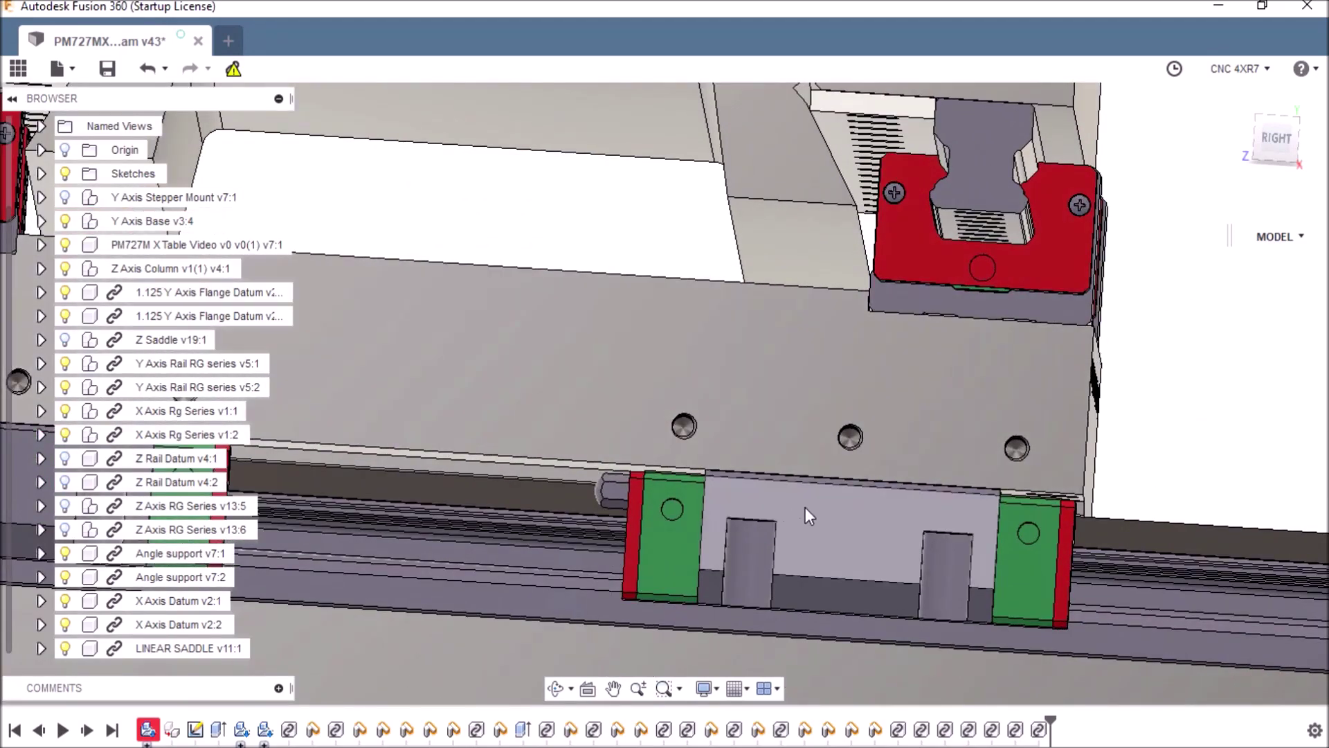
scroll(807, 505, down, 4)
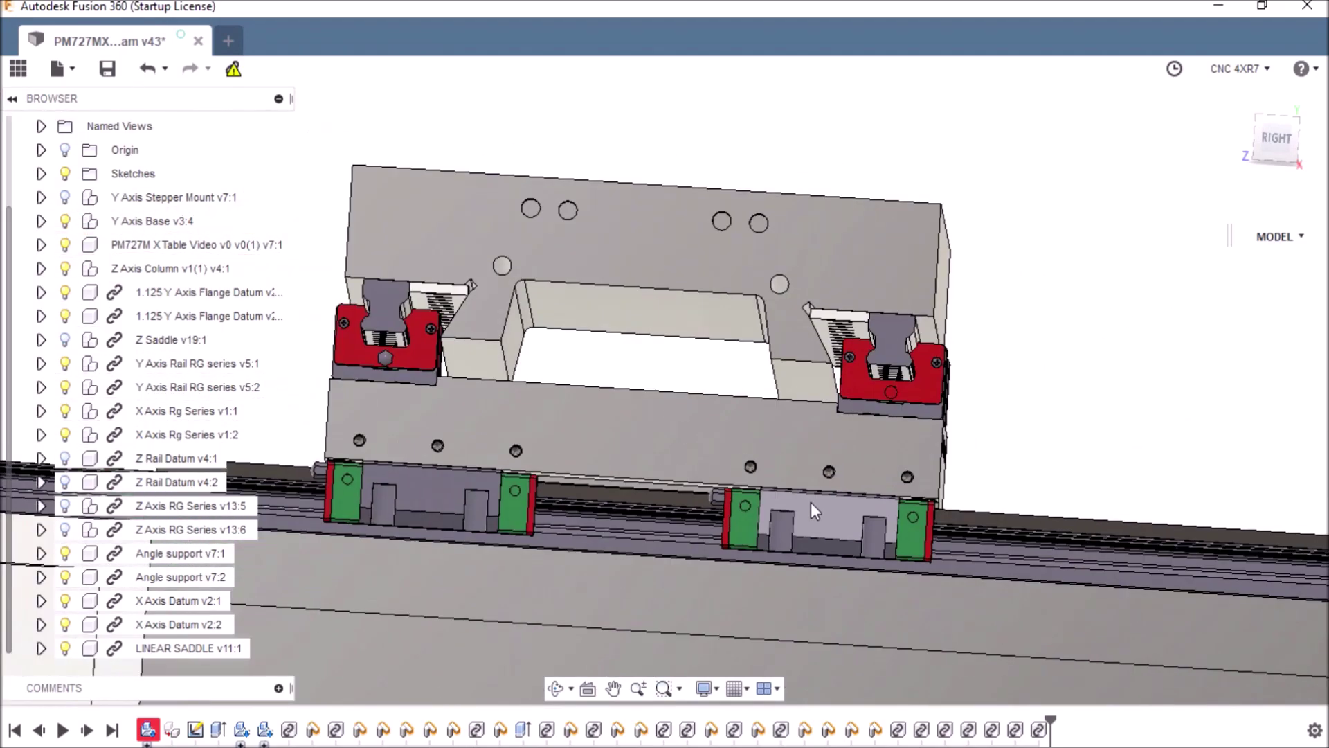
click(1277, 145)
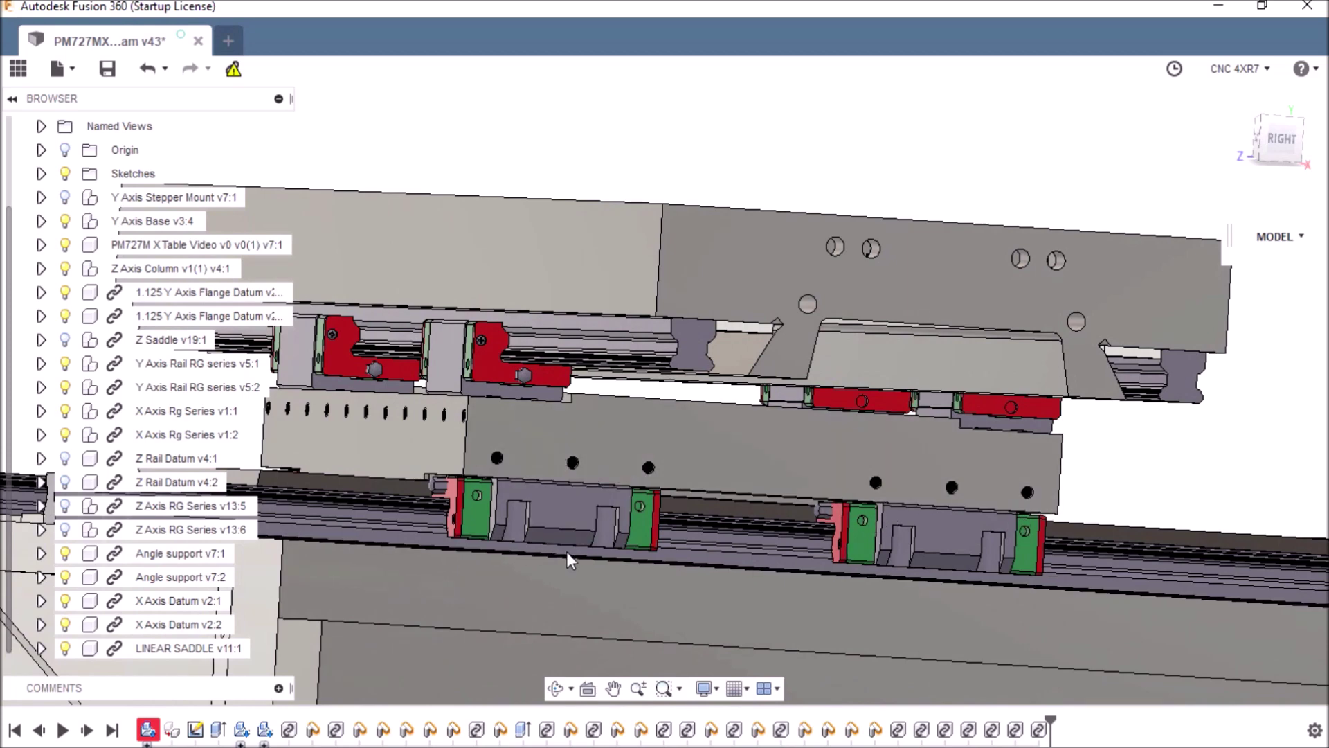
scroll(565, 548, down, 3)
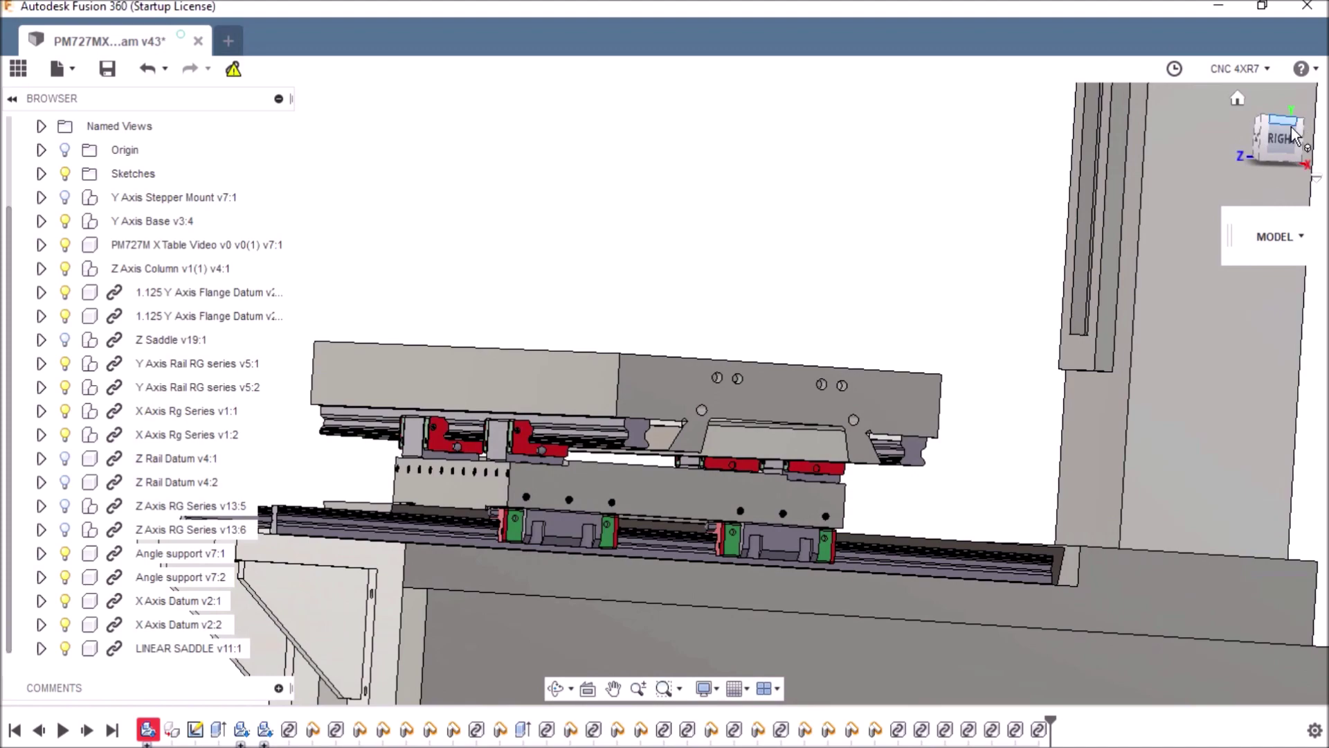
mouse_move(1289, 141)
mouse_down()
mouse_move(1305, 141)
mouse_move(3, 153)
mouse_up()
scroll(844, 346, down, 3)
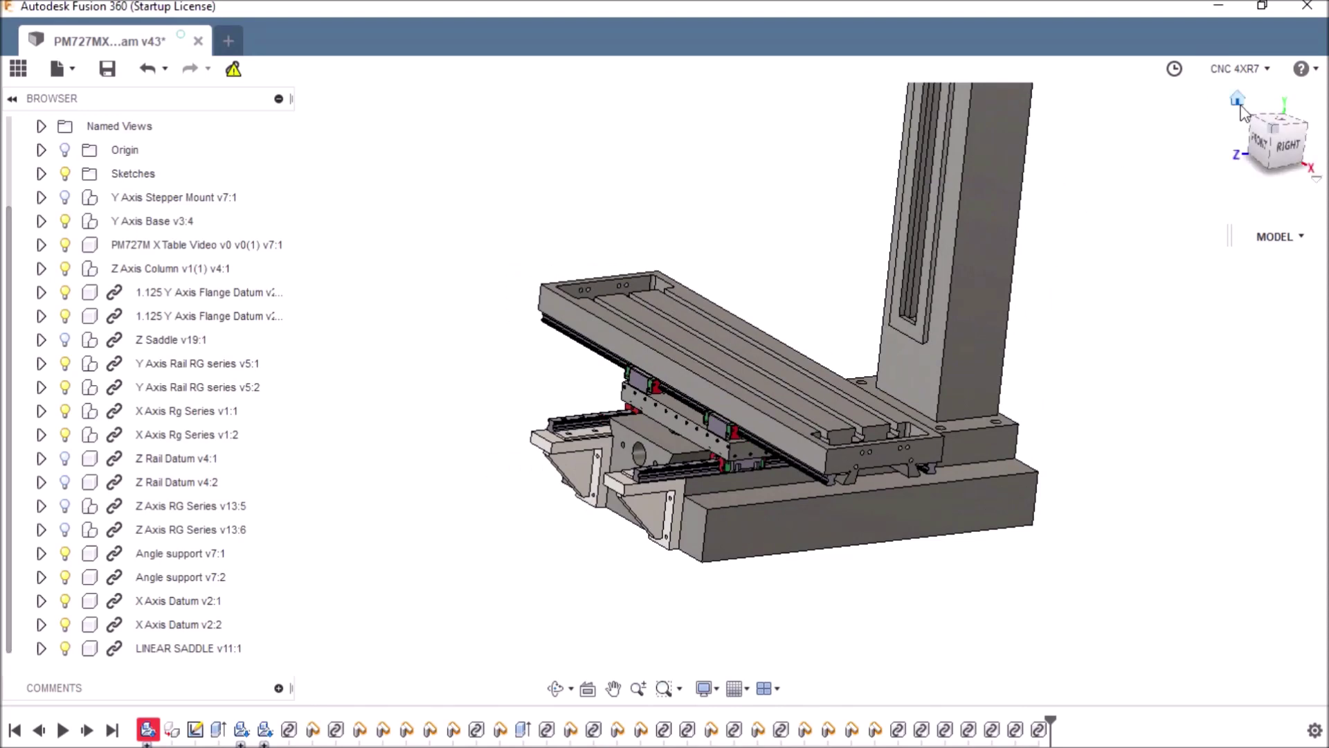
click(1238, 101)
scroll(605, 547, up, 5)
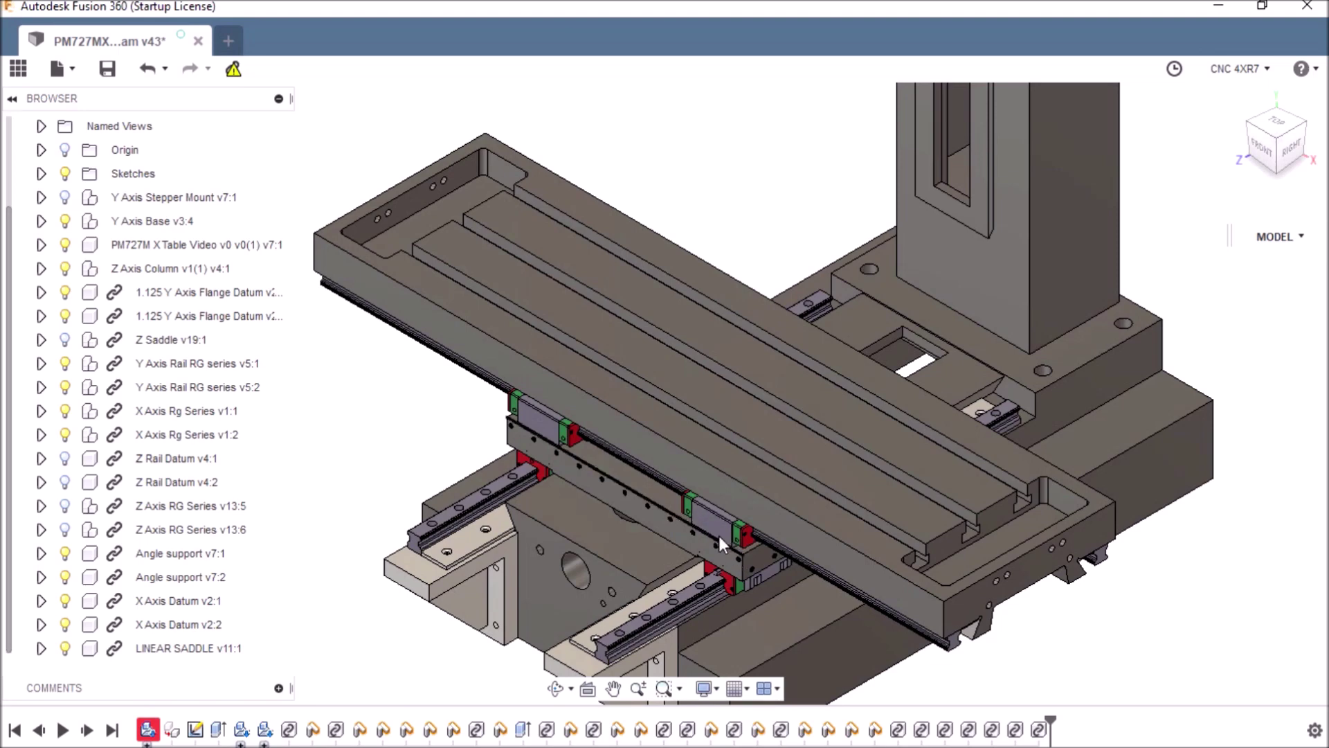
scroll(730, 534, up, 2)
scroll(733, 539, up, 3)
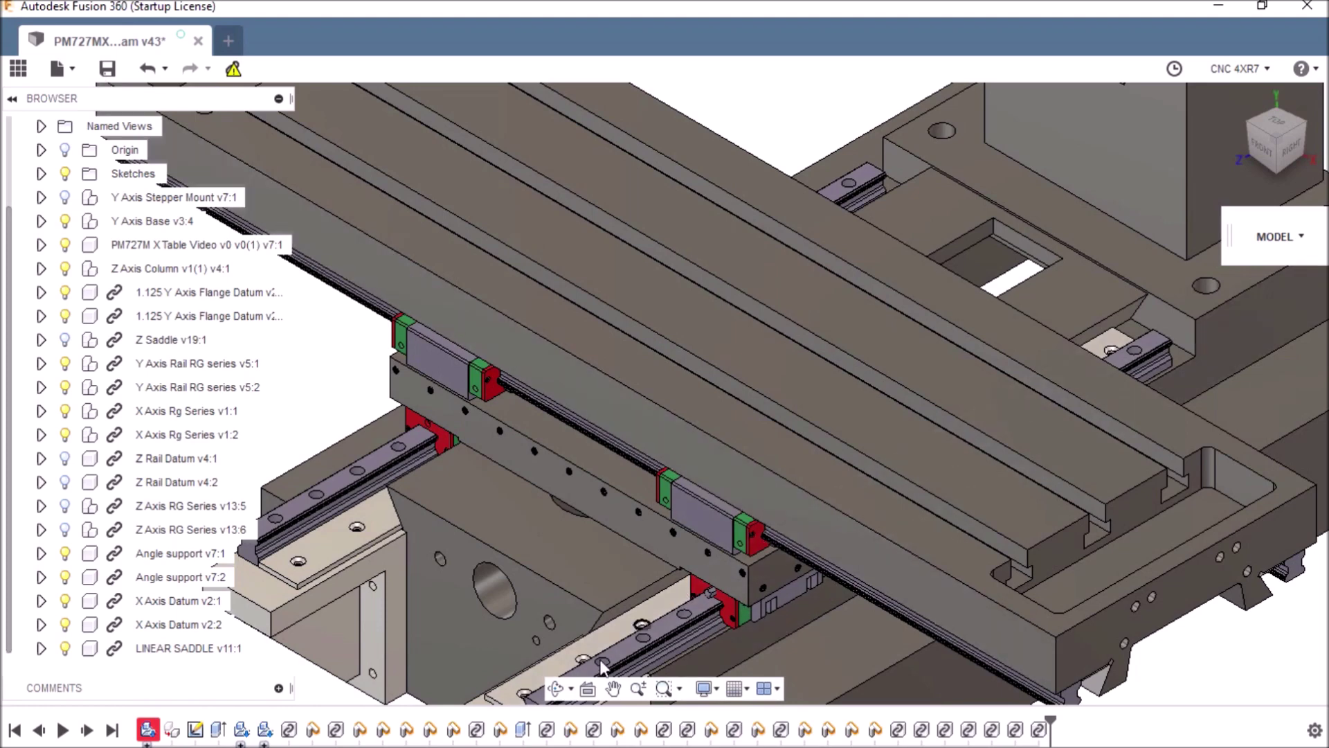
scroll(616, 527, down, 1)
scroll(610, 521, down, 3)
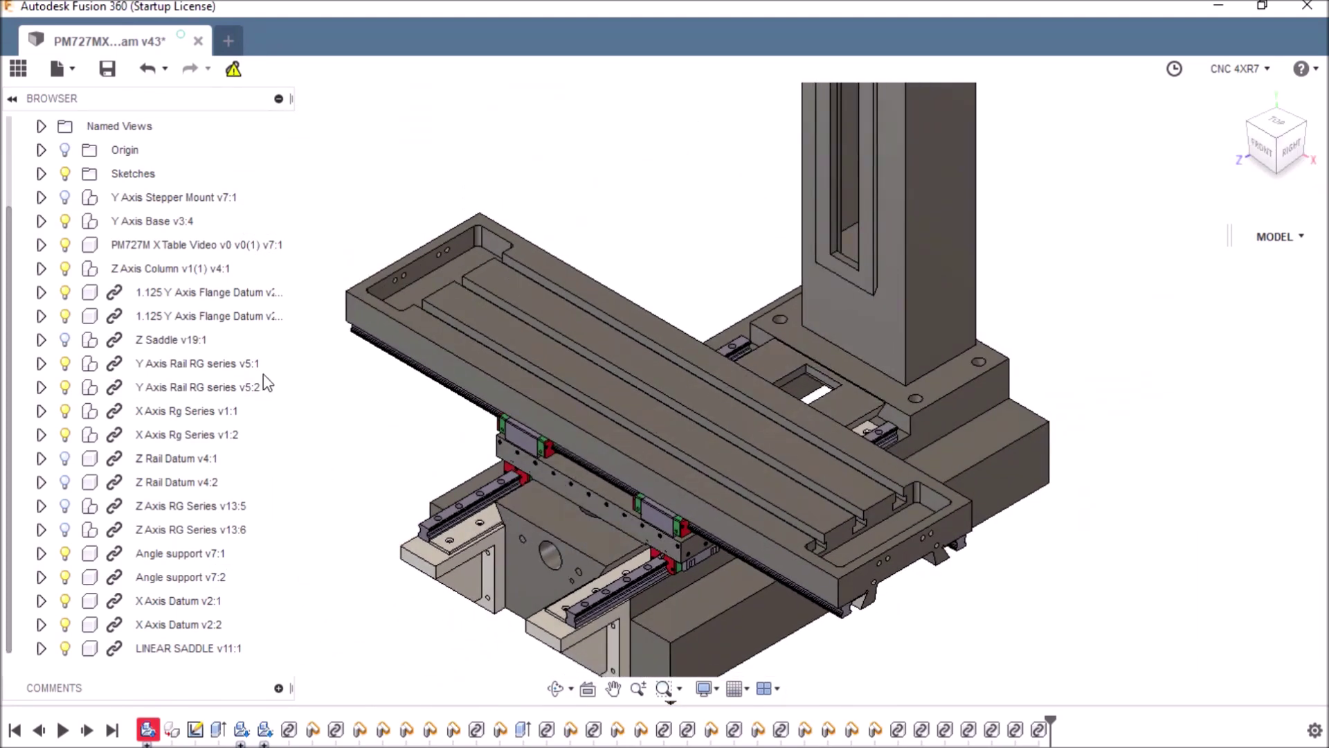
mouse_move(1287, 155)
mouse_down()
mouse_move(1266, 131)
mouse_move(1292, 154)
mouse_up()
click(1282, 139)
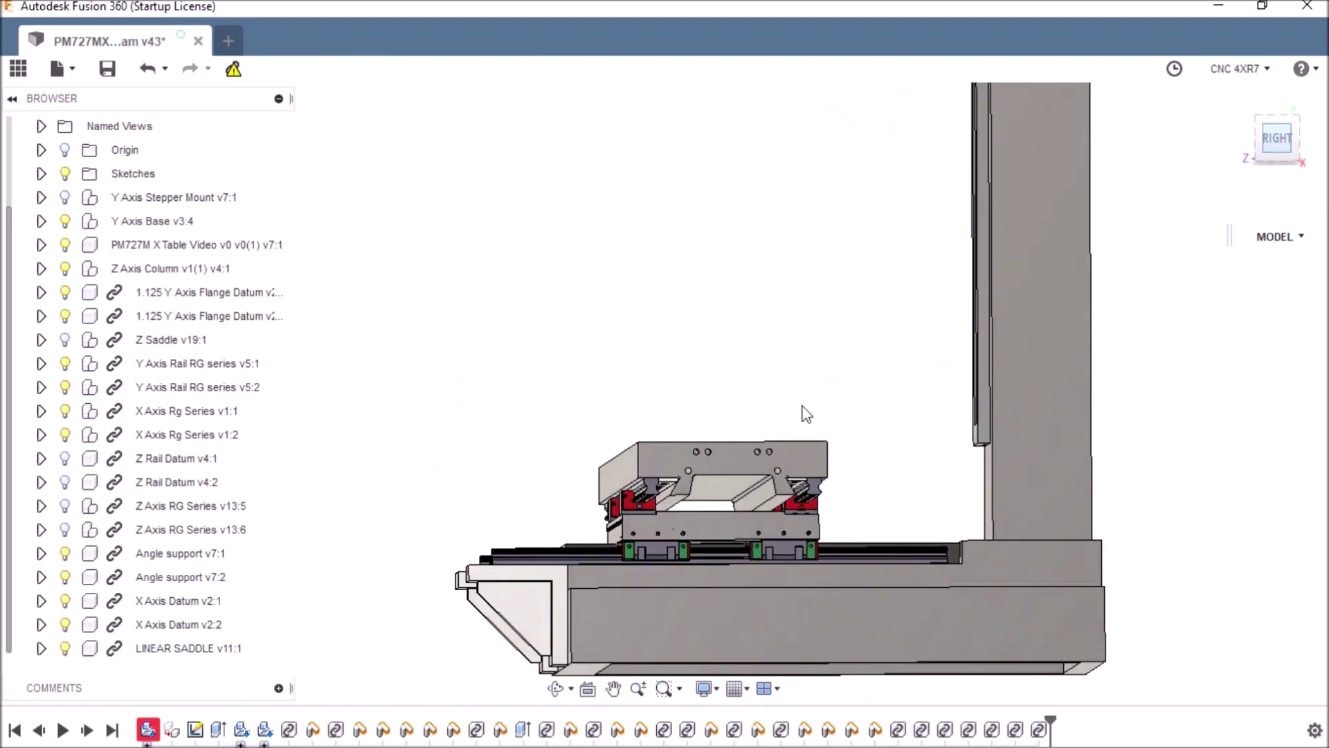
scroll(627, 519, up, 6)
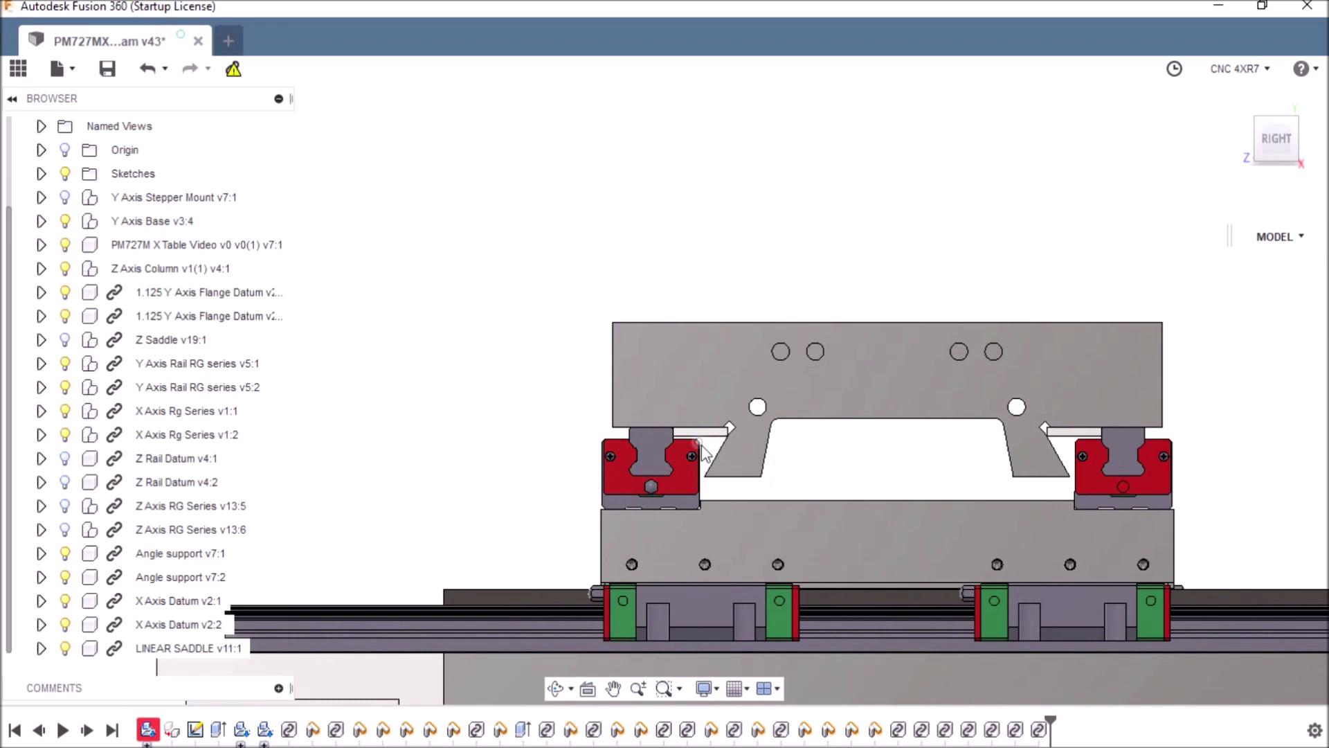
mouse_move(1285, 139)
mouse_down()
mouse_move(1279, 116)
mouse_move(1260, 145)
mouse_move(1244, 92)
mouse_up()
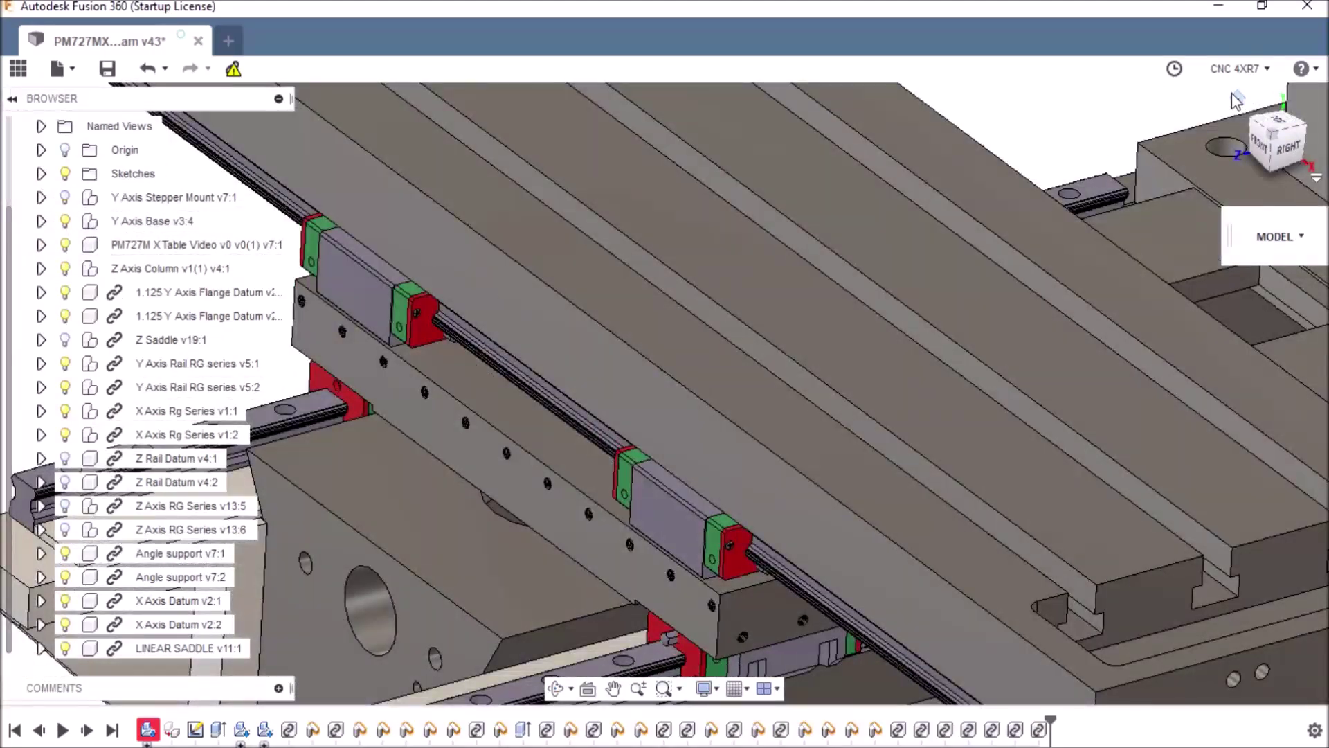
click(1237, 101)
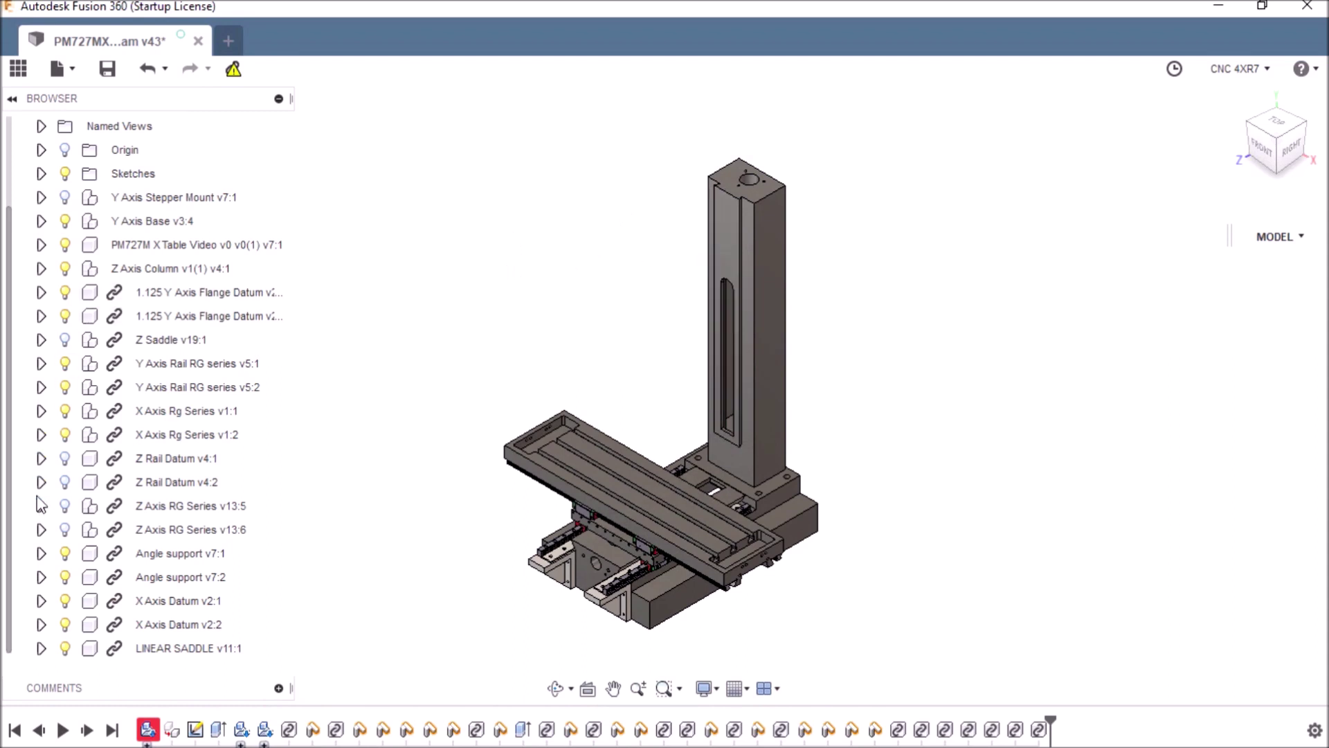
Step: Turn on Z Rail Datum v4:1 and v4:2 on the column
click(64, 459)
click(65, 483)
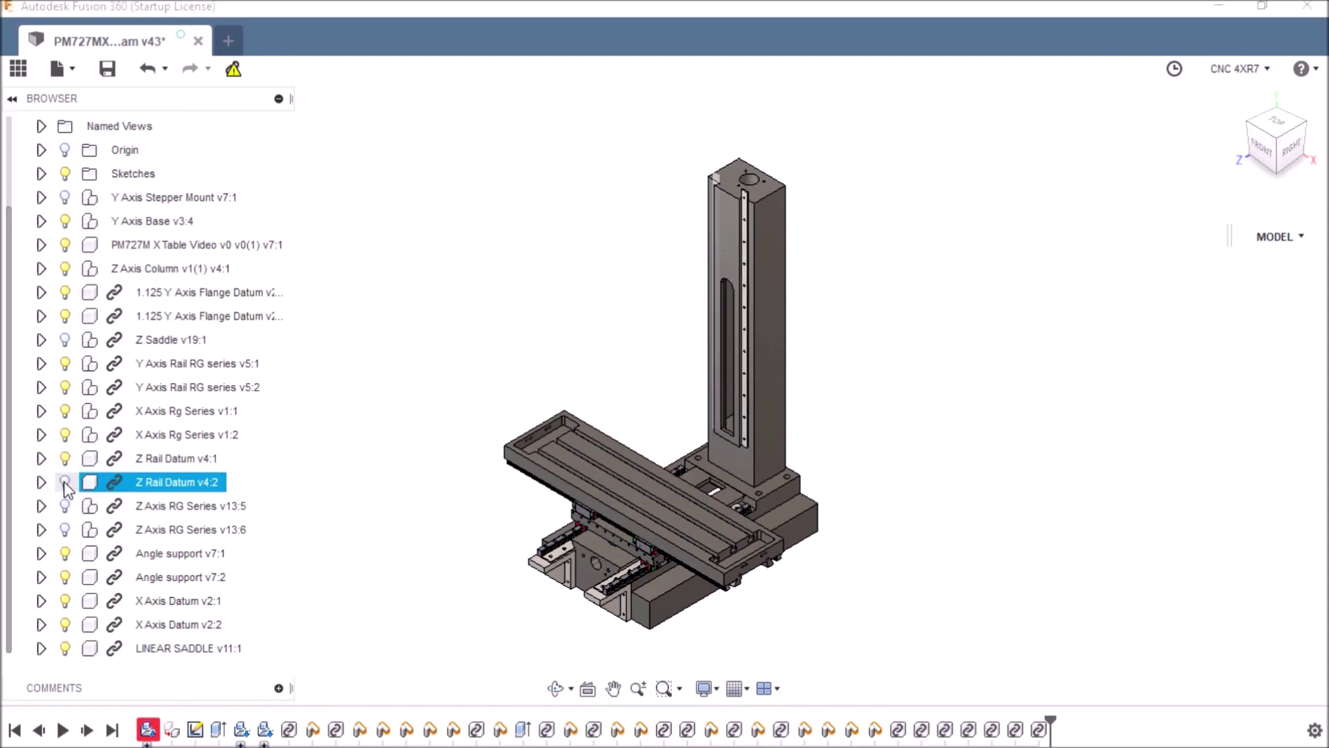
scroll(741, 181, up, 10)
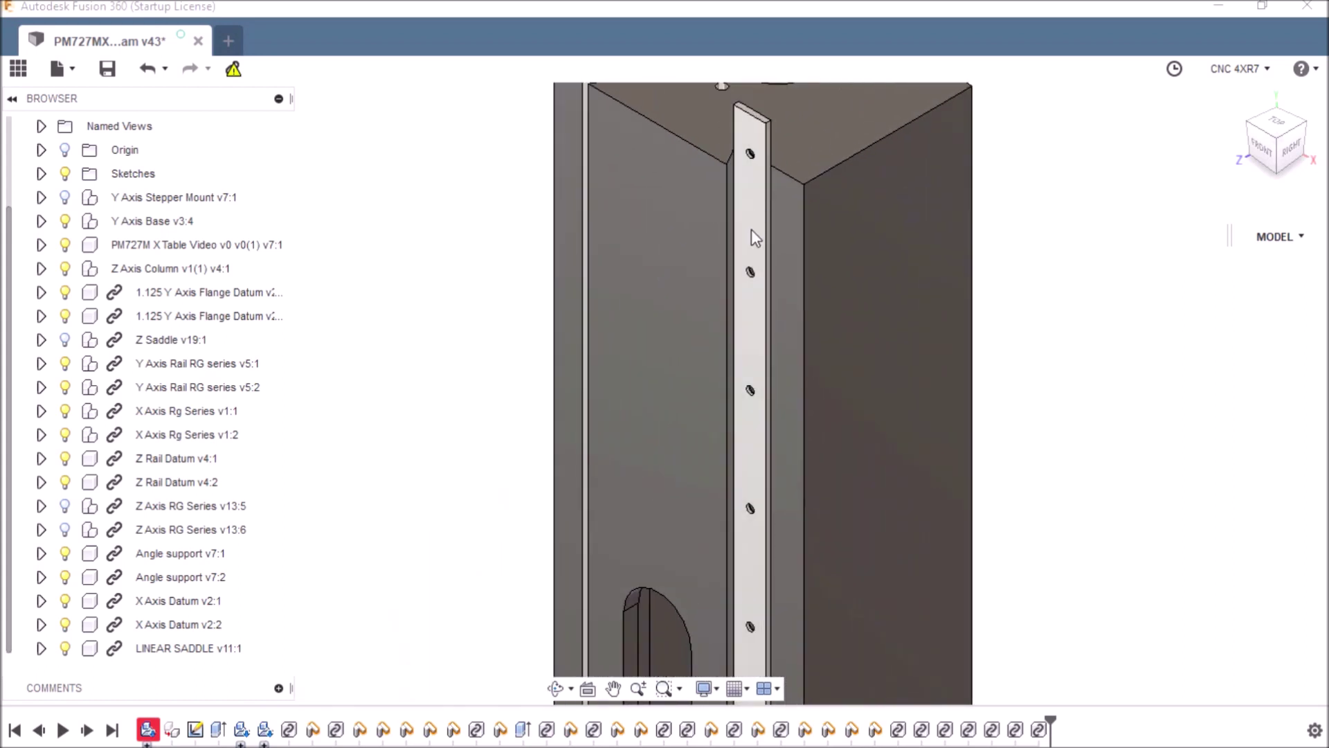
scroll(747, 281, down, 6)
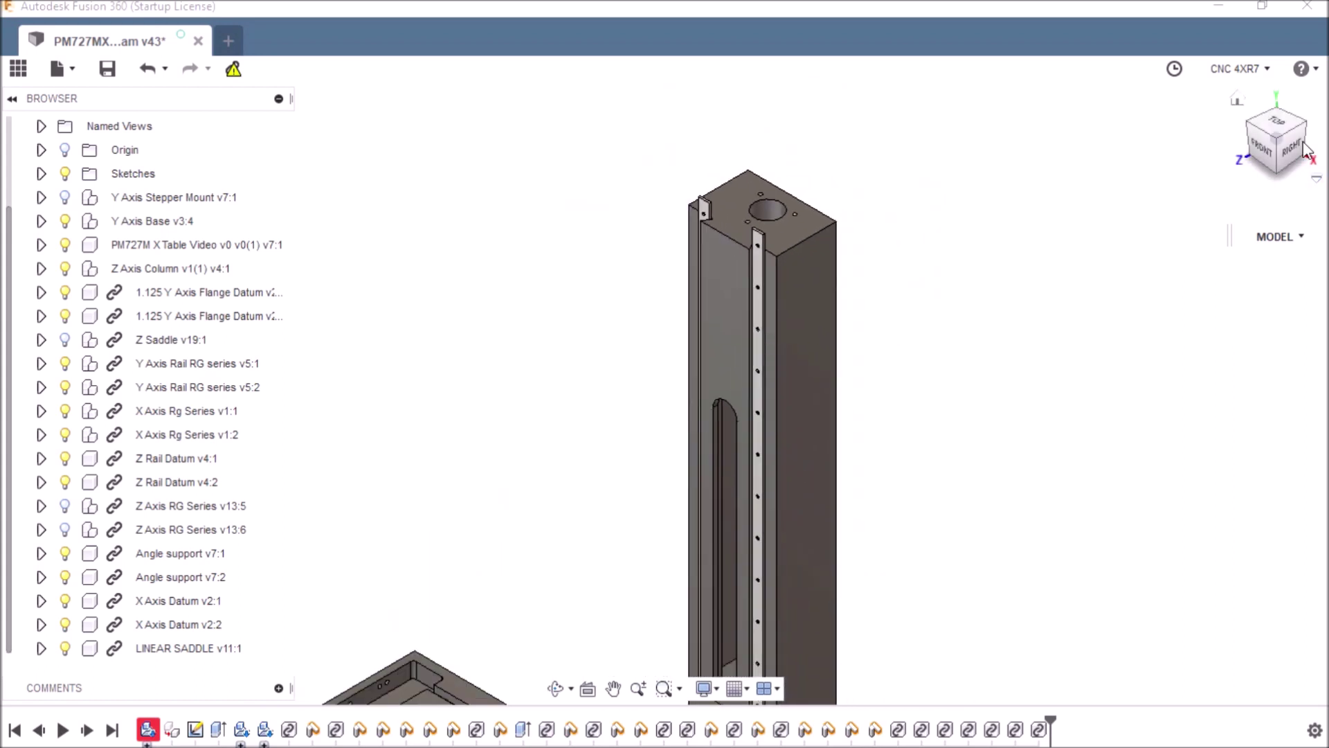
Step: Inspect the datum strips from the FRONT view and an angled front-right view
click(1261, 147)
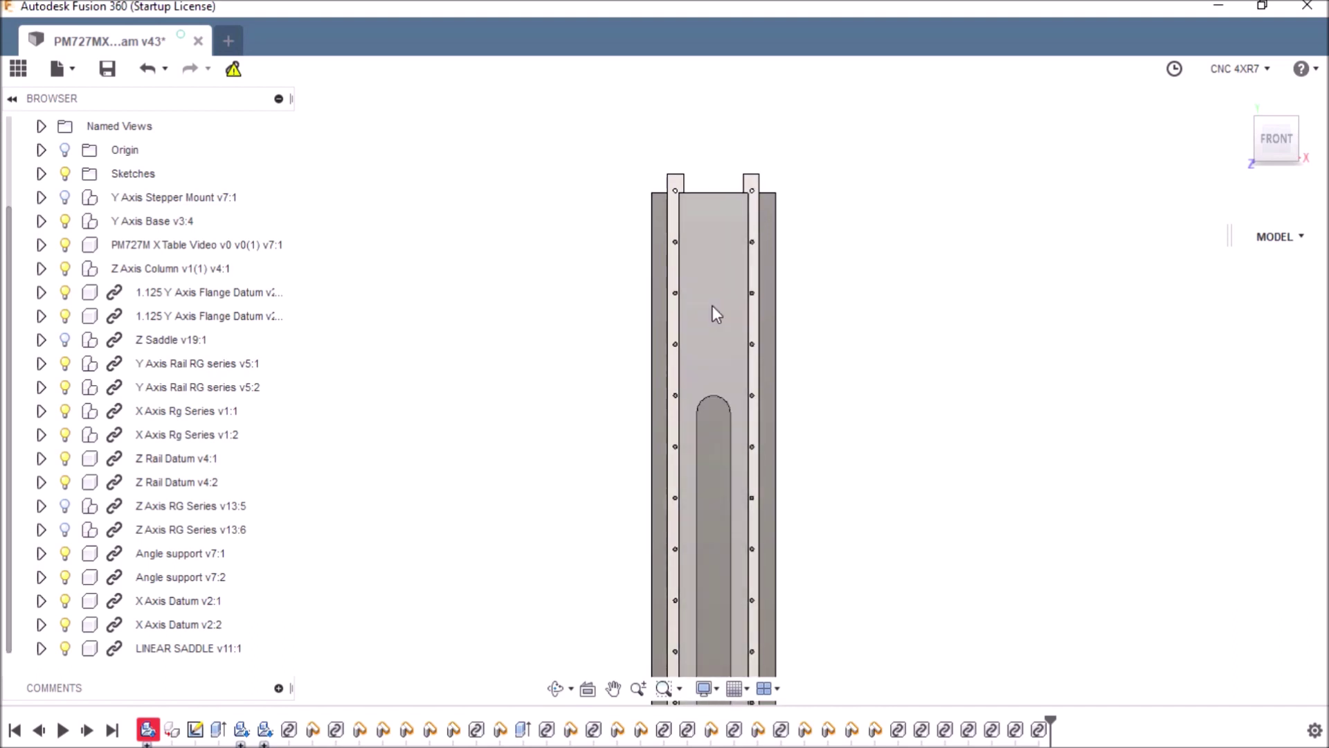
scroll(696, 431, up, 5)
scroll(680, 615, down, 4)
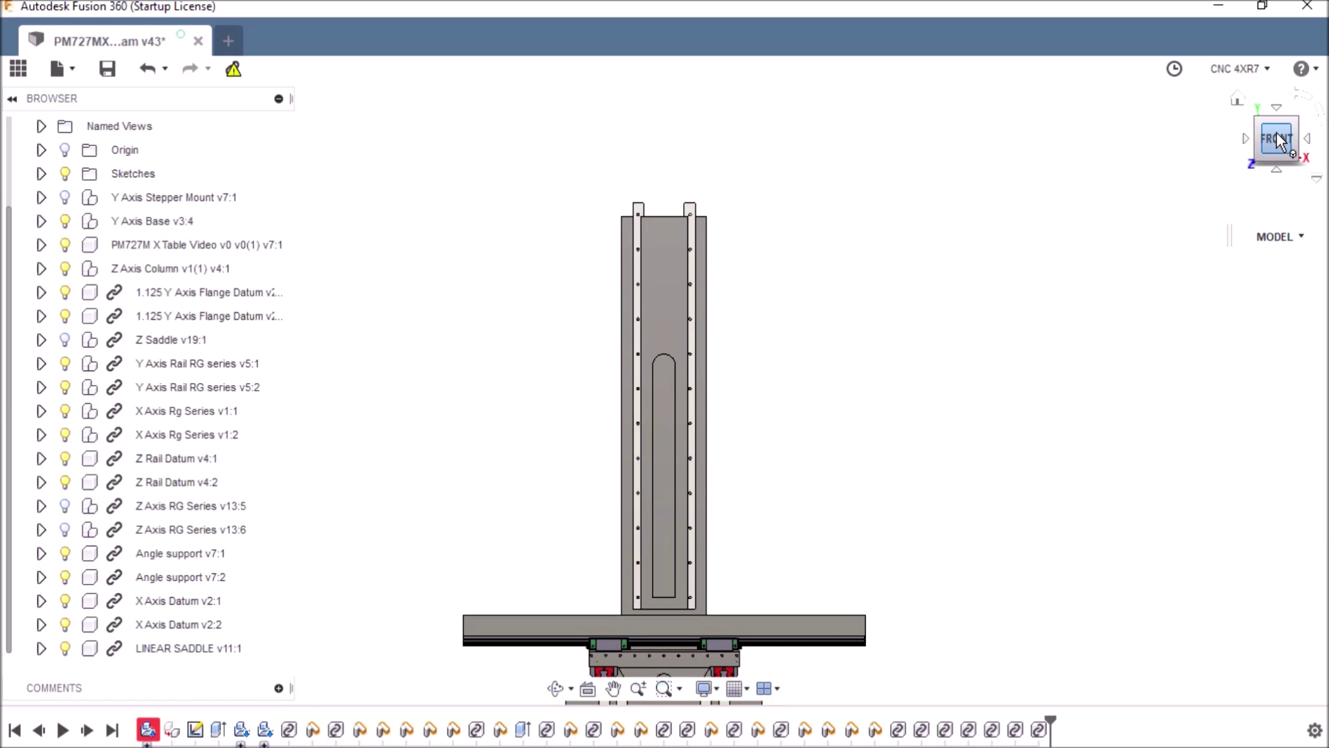
drag(1280, 141, 1246, 166)
scroll(695, 277, up, 5)
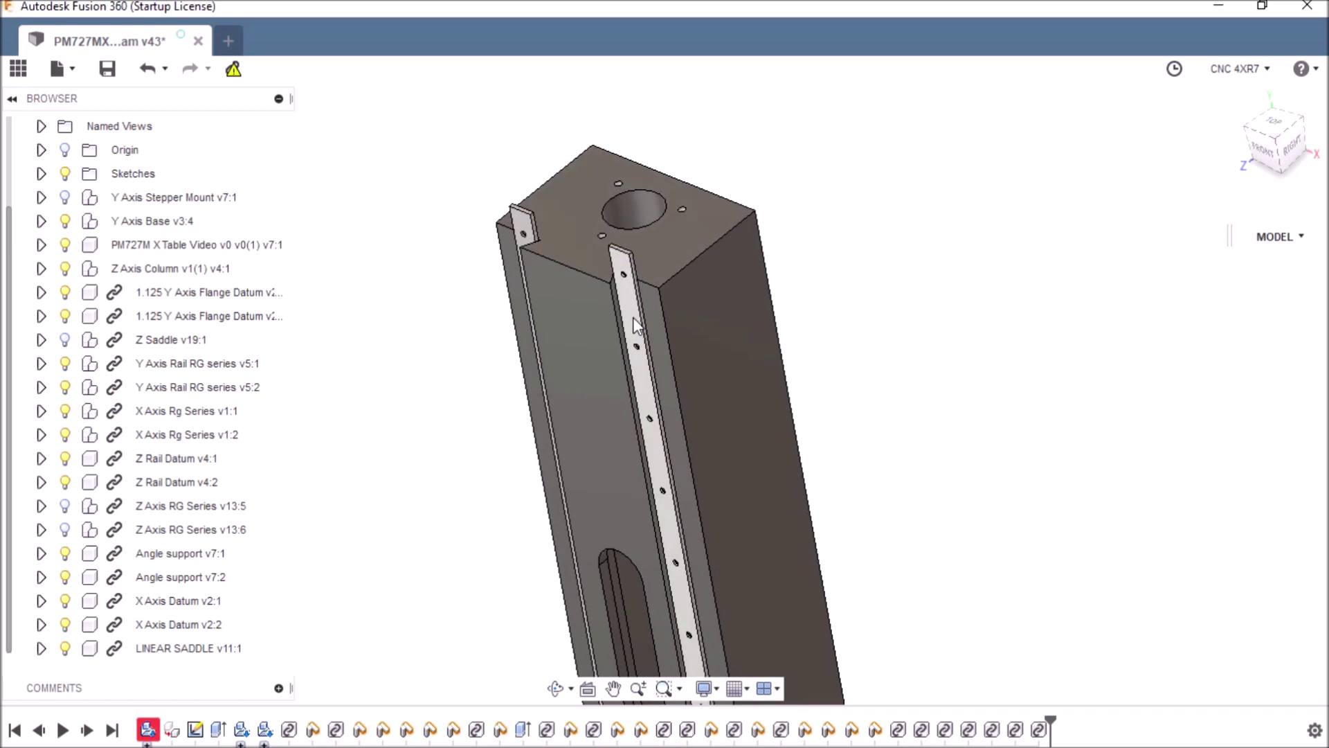
Step: Show the Z Axis RG Series v13:5 and v13:6 rails and view the column from the front
click(64, 505)
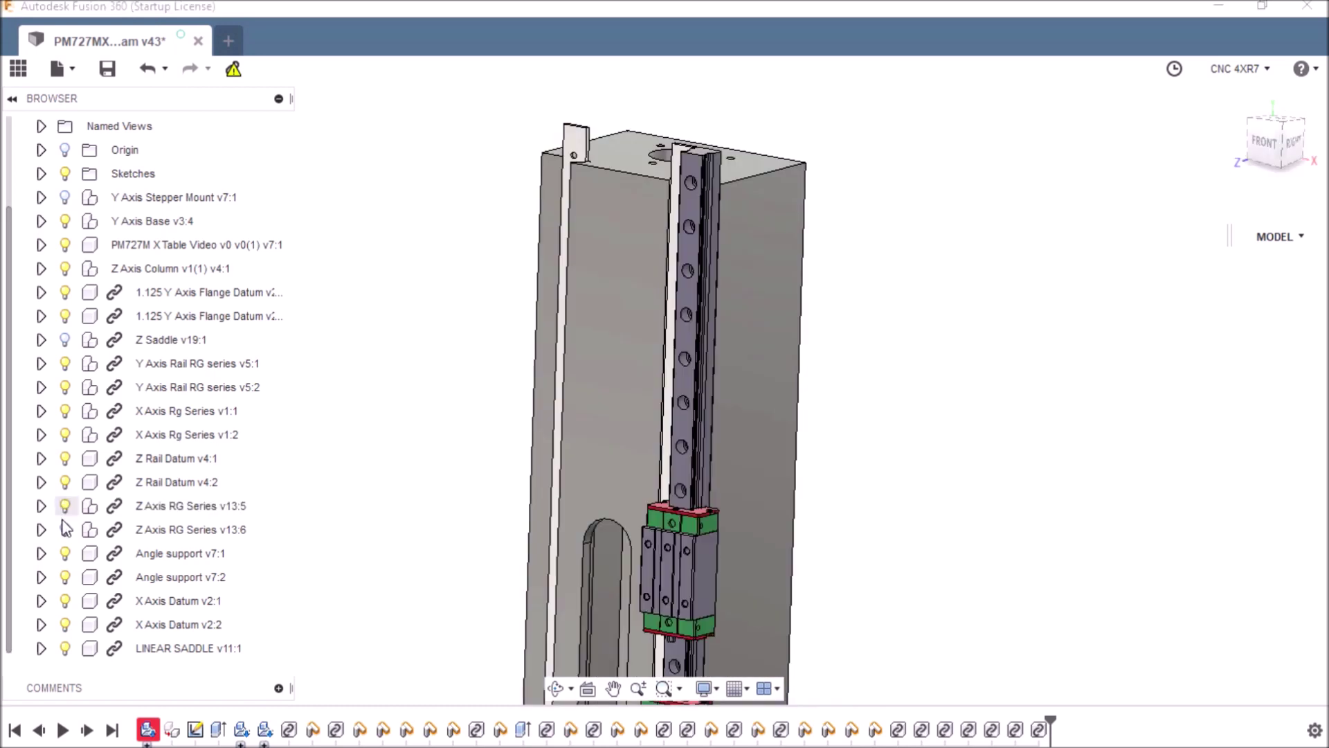
click(65, 529)
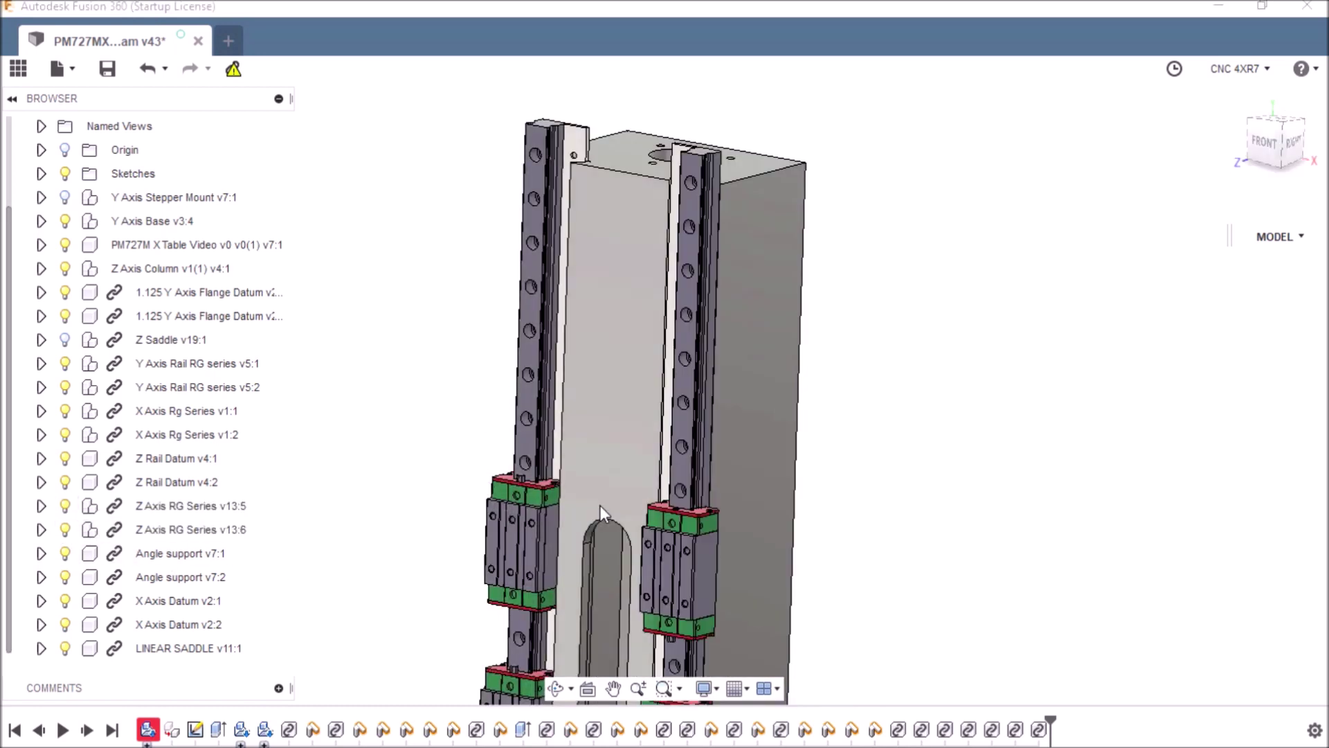
click(1259, 148)
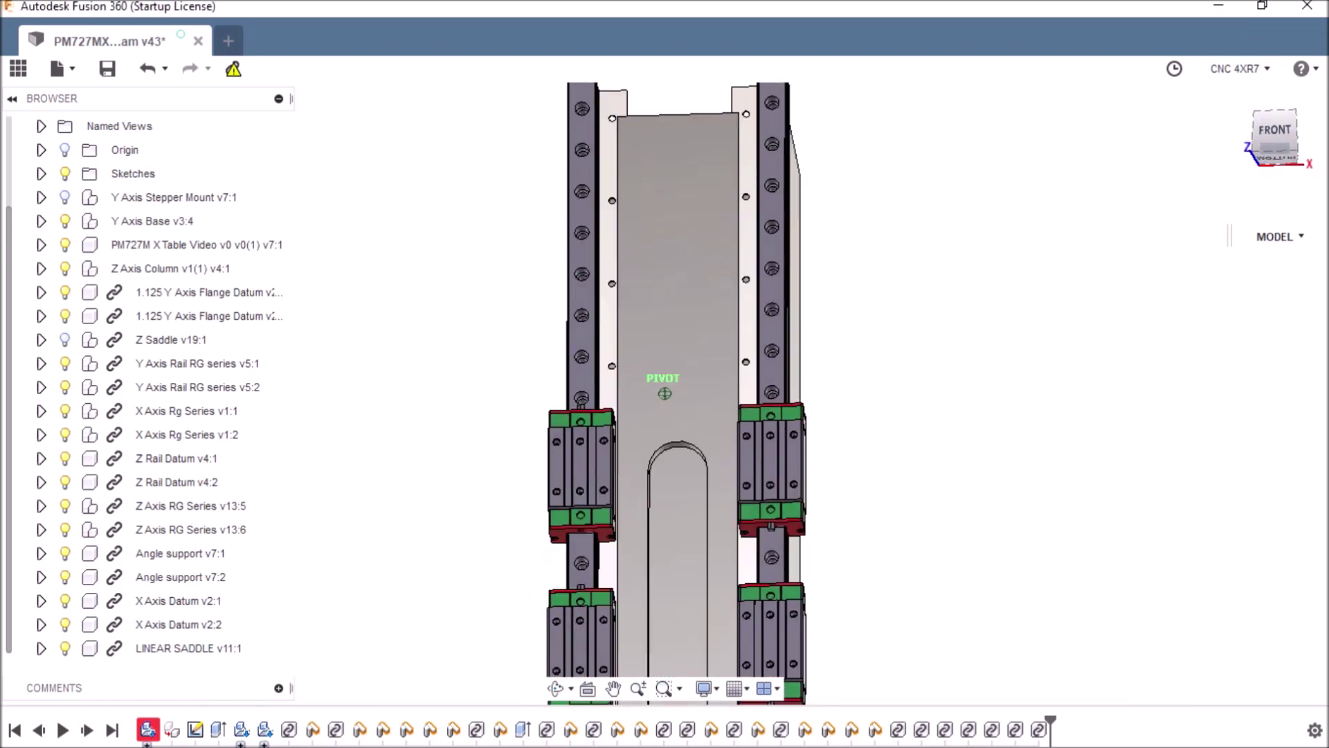
drag(1270, 139, 1260, 152)
click(1266, 144)
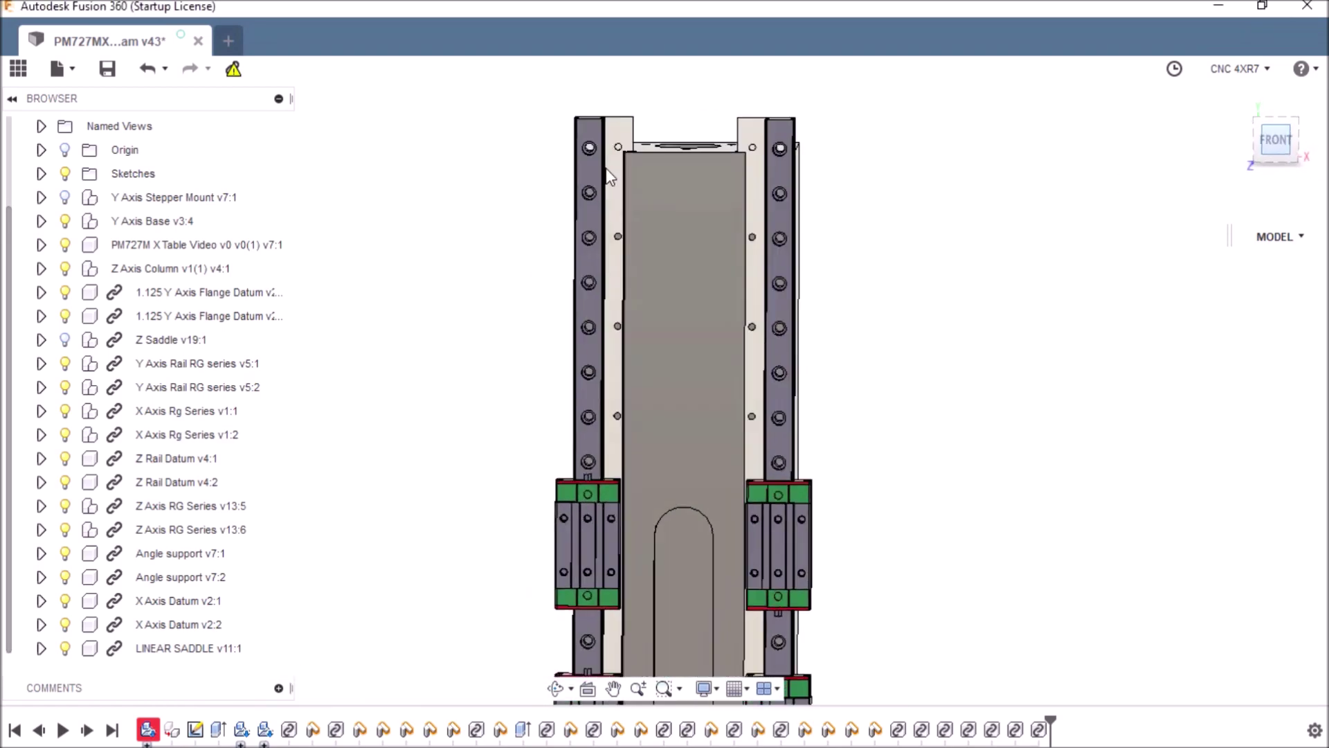
scroll(721, 414, up, 3)
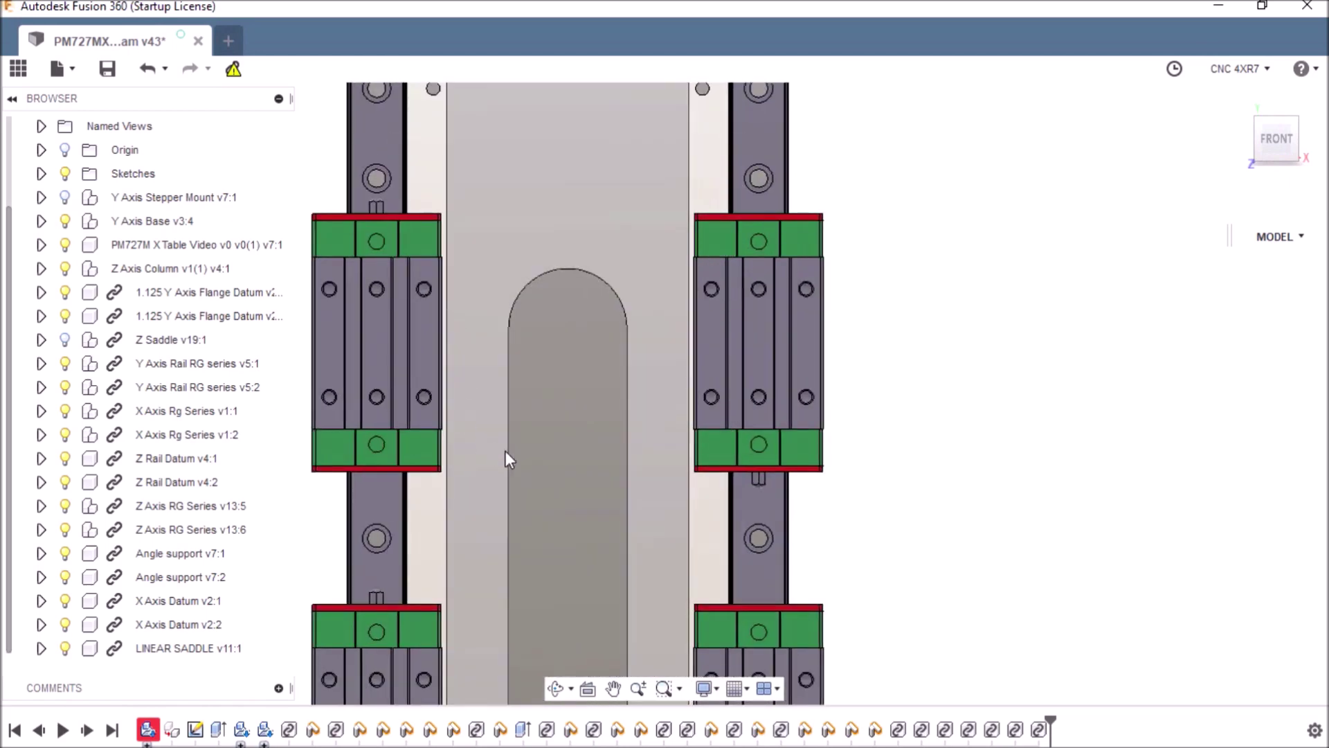
scroll(550, 450, down, 4)
Step: Check the rails from the top, then orbit and zoom out to an angled view of the column
click(1275, 119)
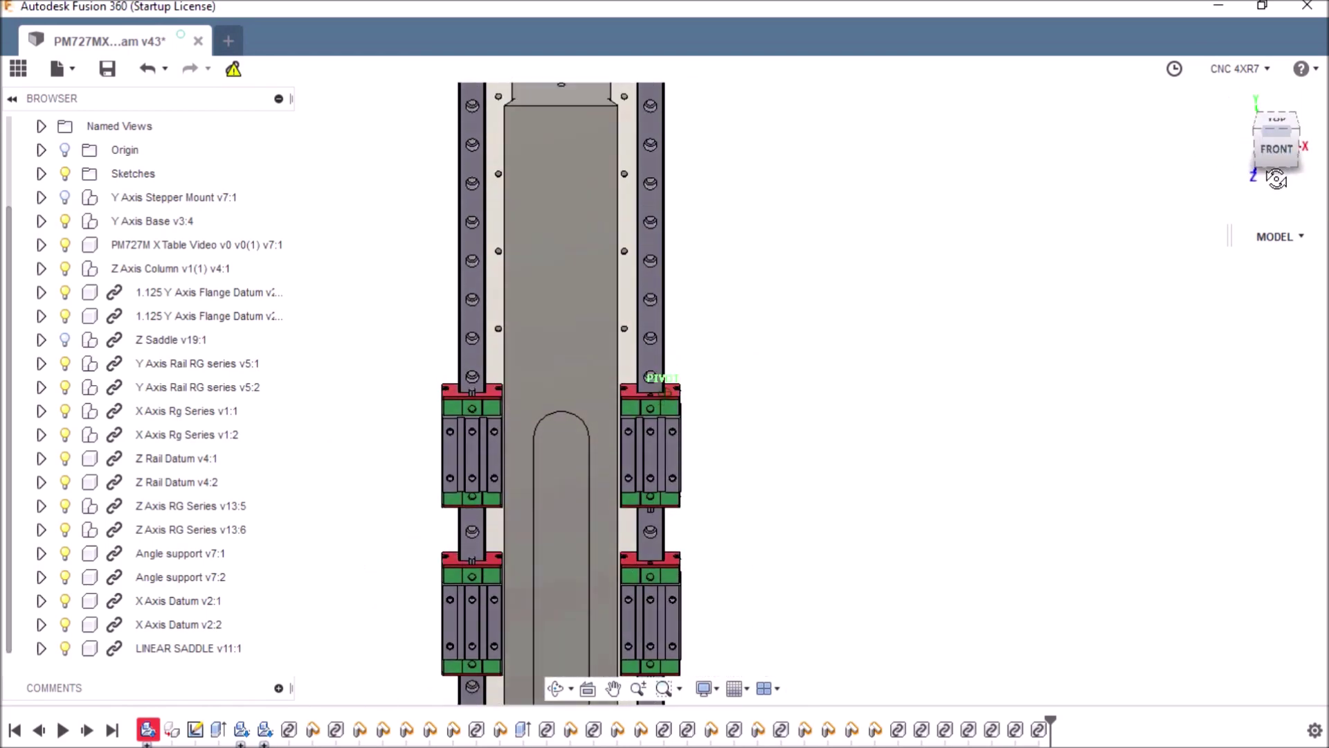
click(1277, 136)
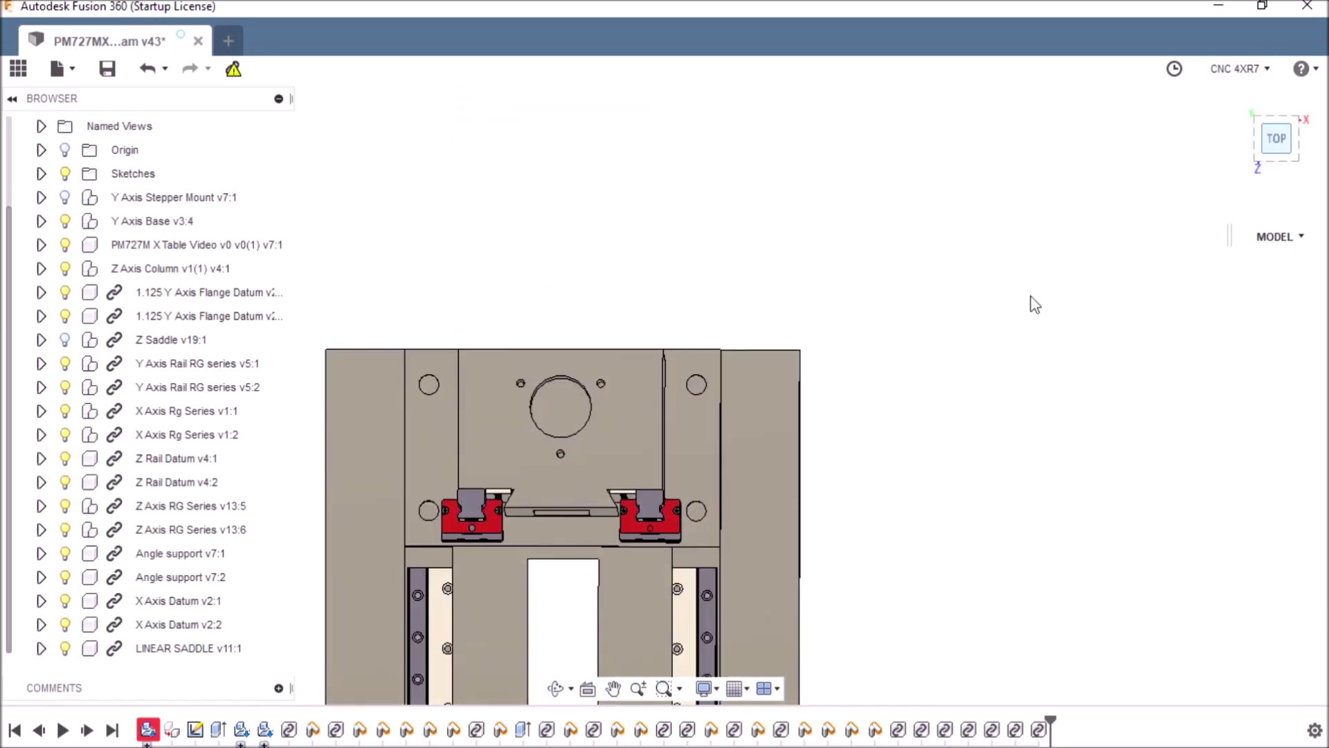
scroll(627, 499, up, 8)
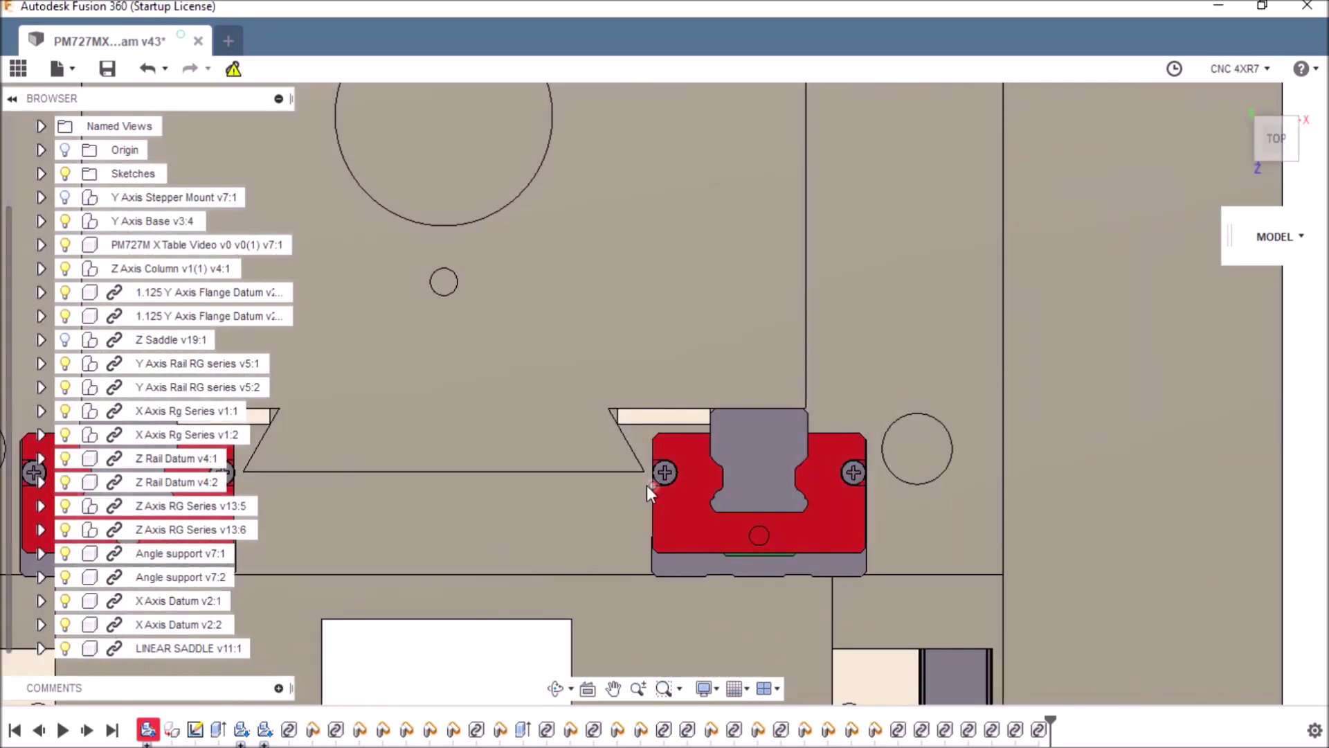
scroll(750, 508, down, 6)
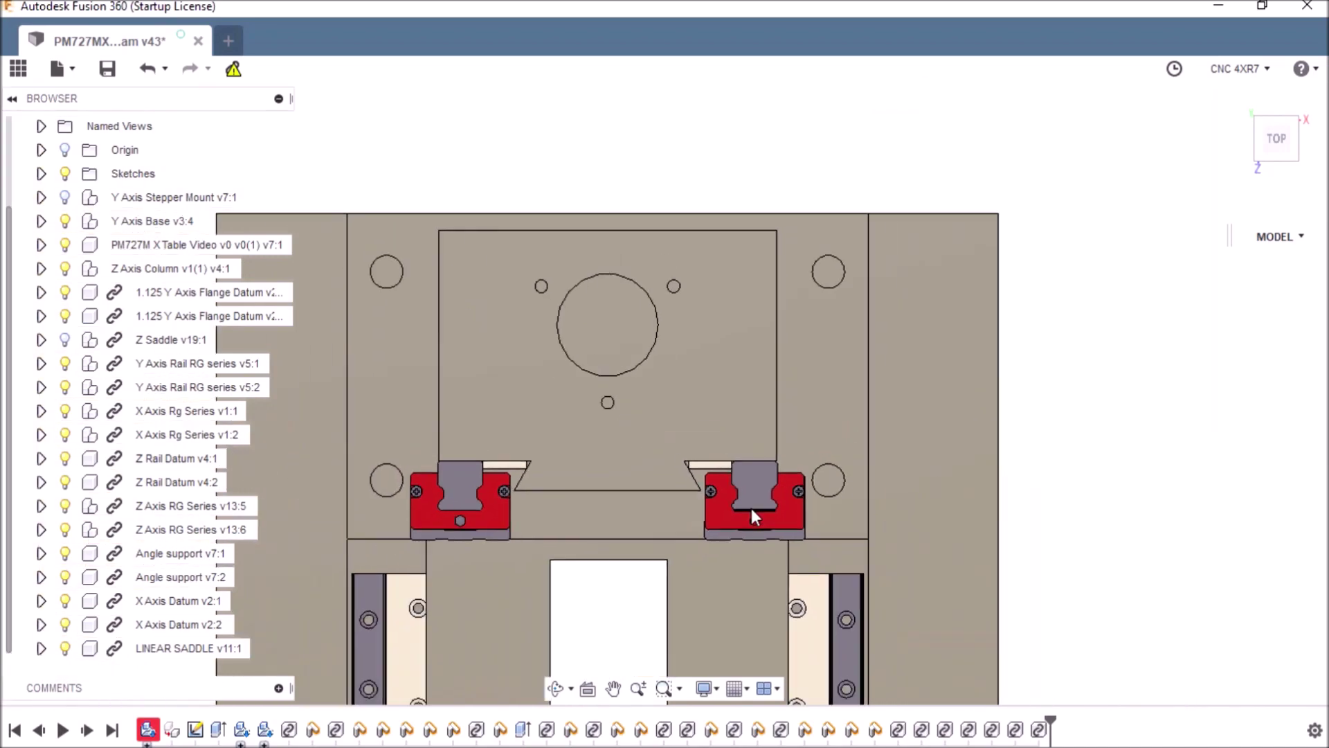
drag(1269, 147, 1247, 188)
scroll(737, 360, down, 6)
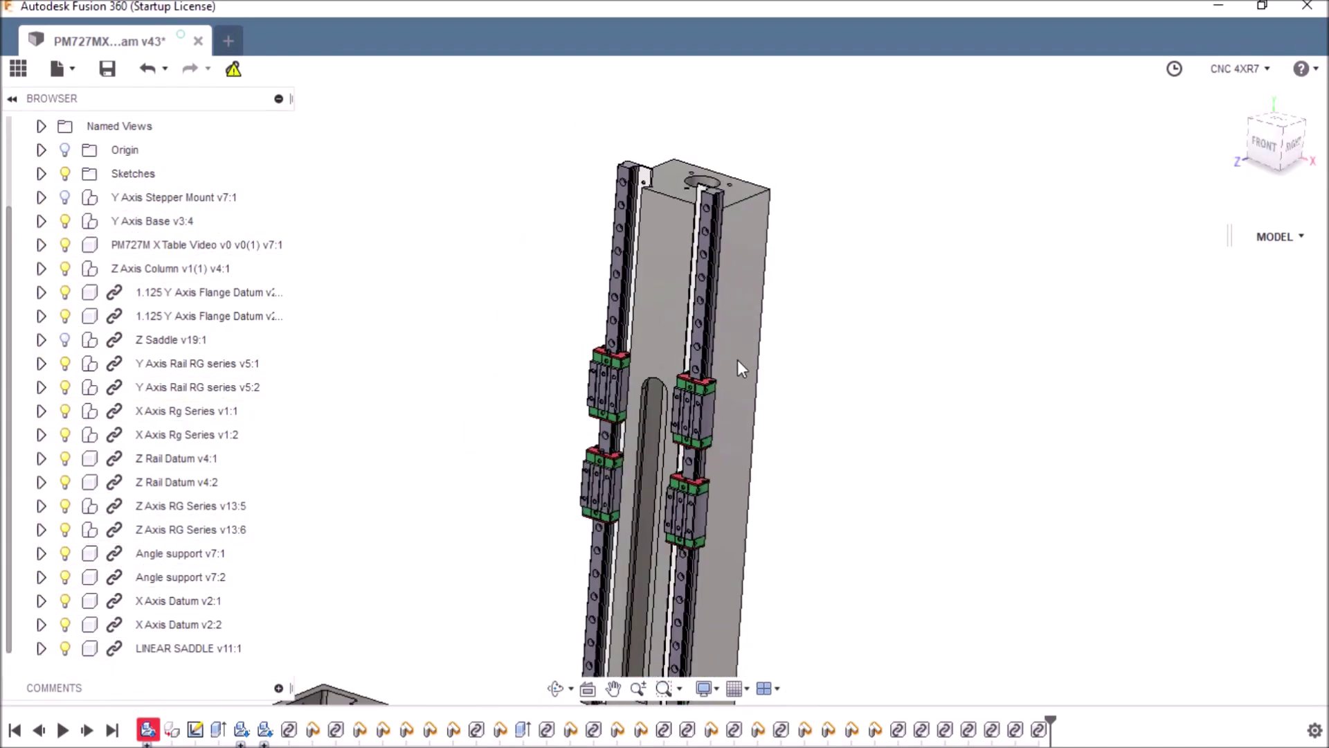
scroll(699, 257, up, 8)
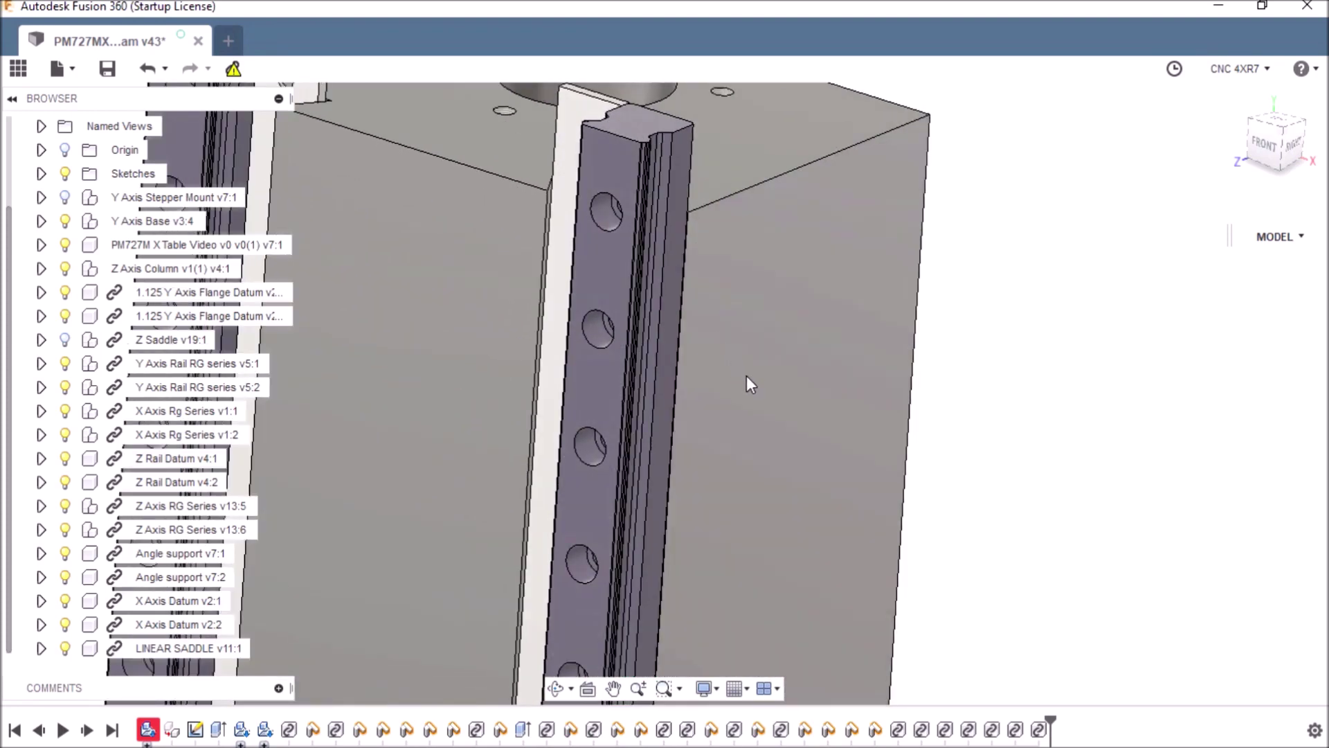
scroll(765, 386, down, 8)
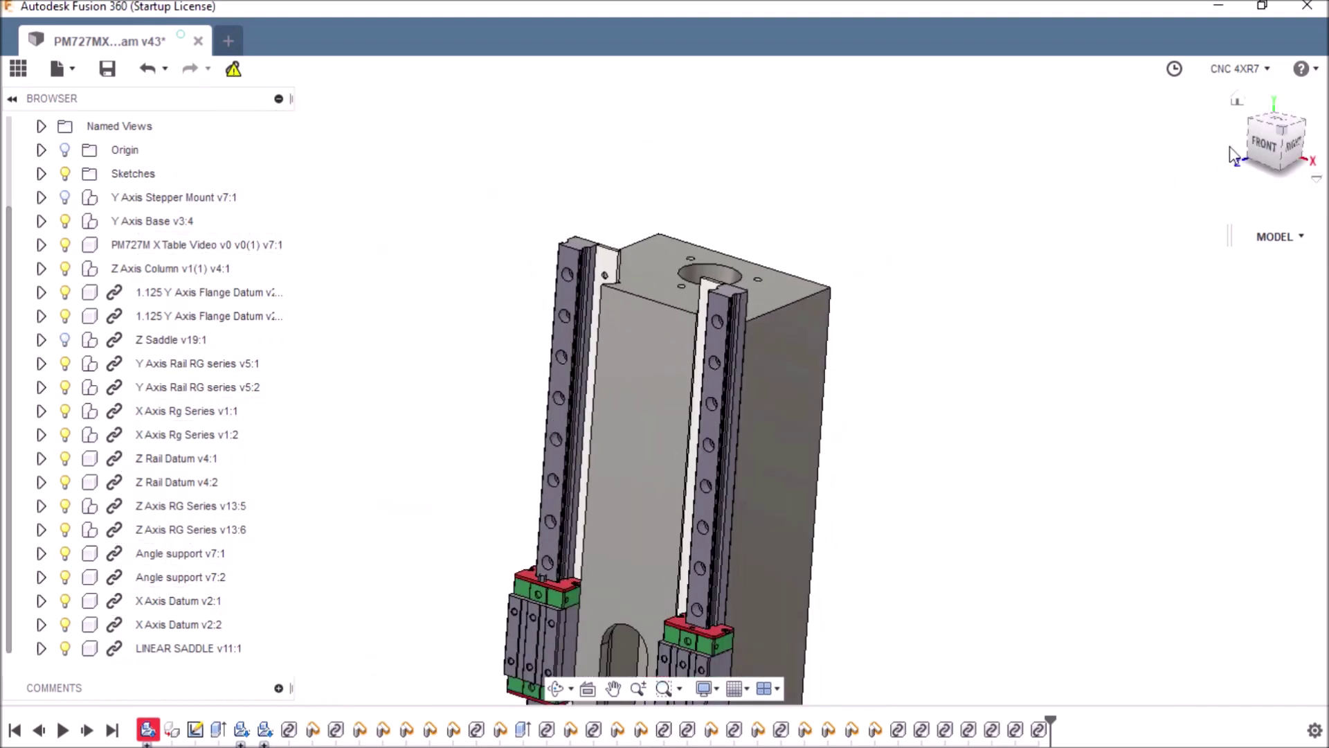
drag(1257, 149, 1251, 132)
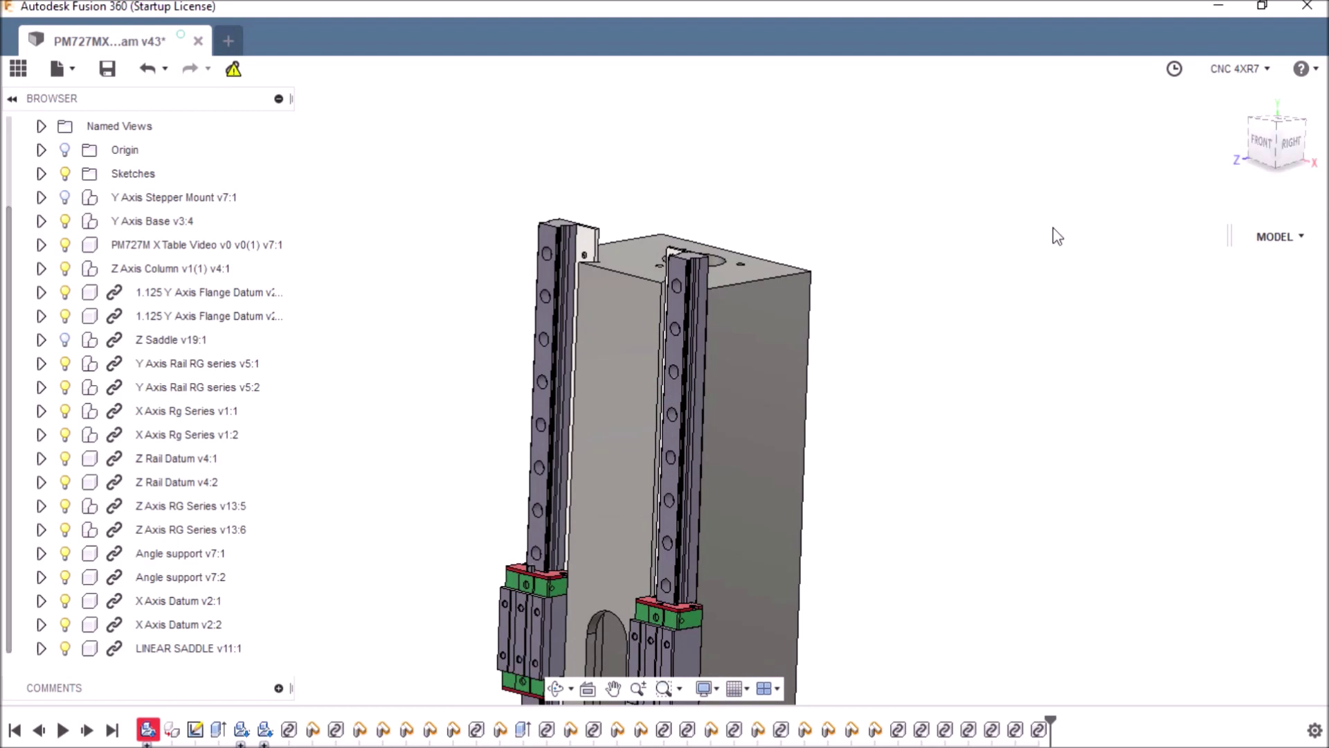
scroll(697, 301, down, 5)
scroll(711, 289, down, 3)
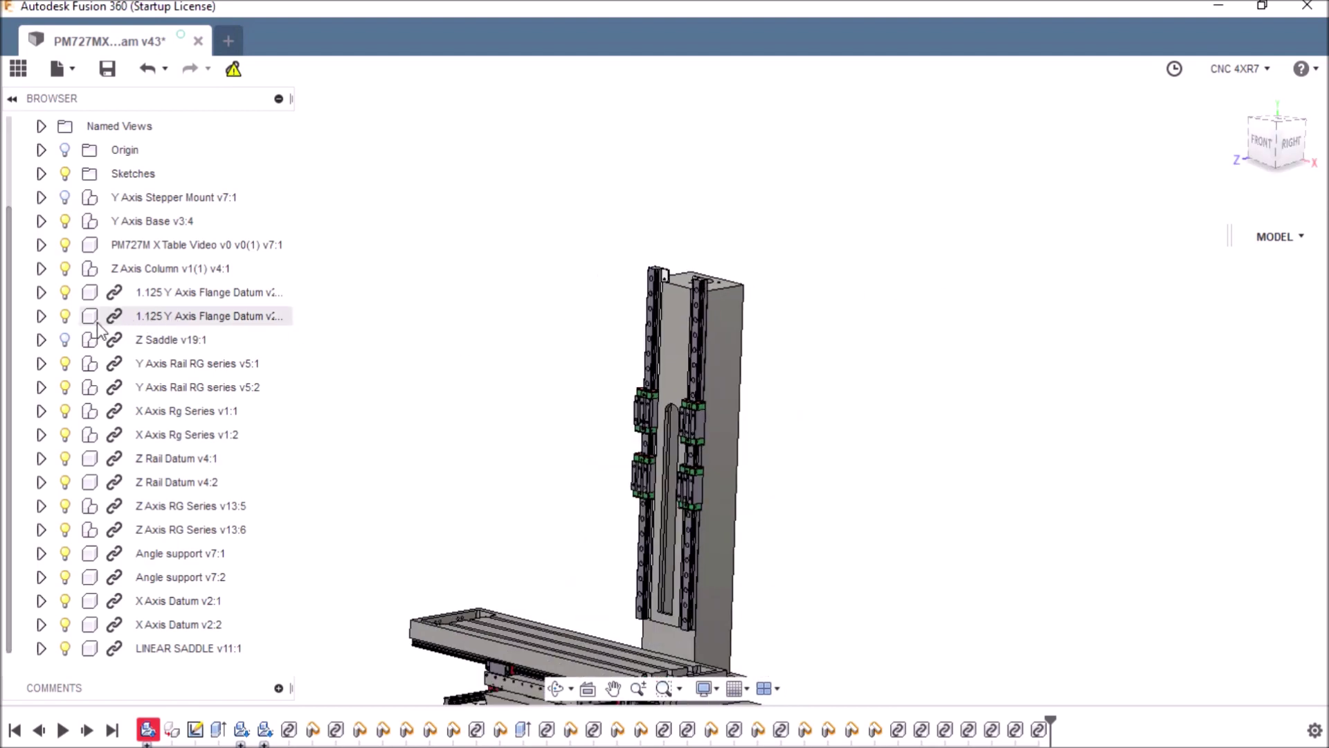
Step: Turn on Z Saddle v19:1 and zoom in to inspect the plate on the carriage blocks
click(65, 340)
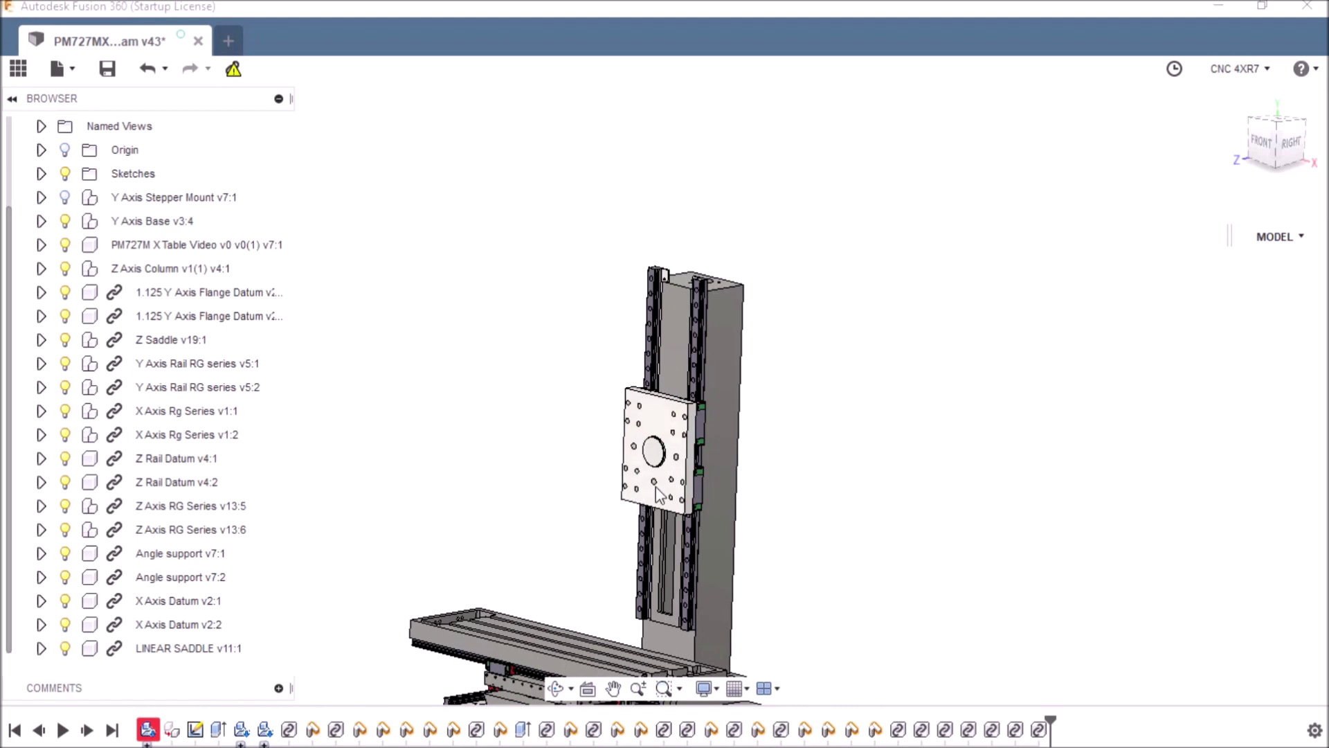
scroll(664, 443, up, 5)
scroll(664, 450, down, 5)
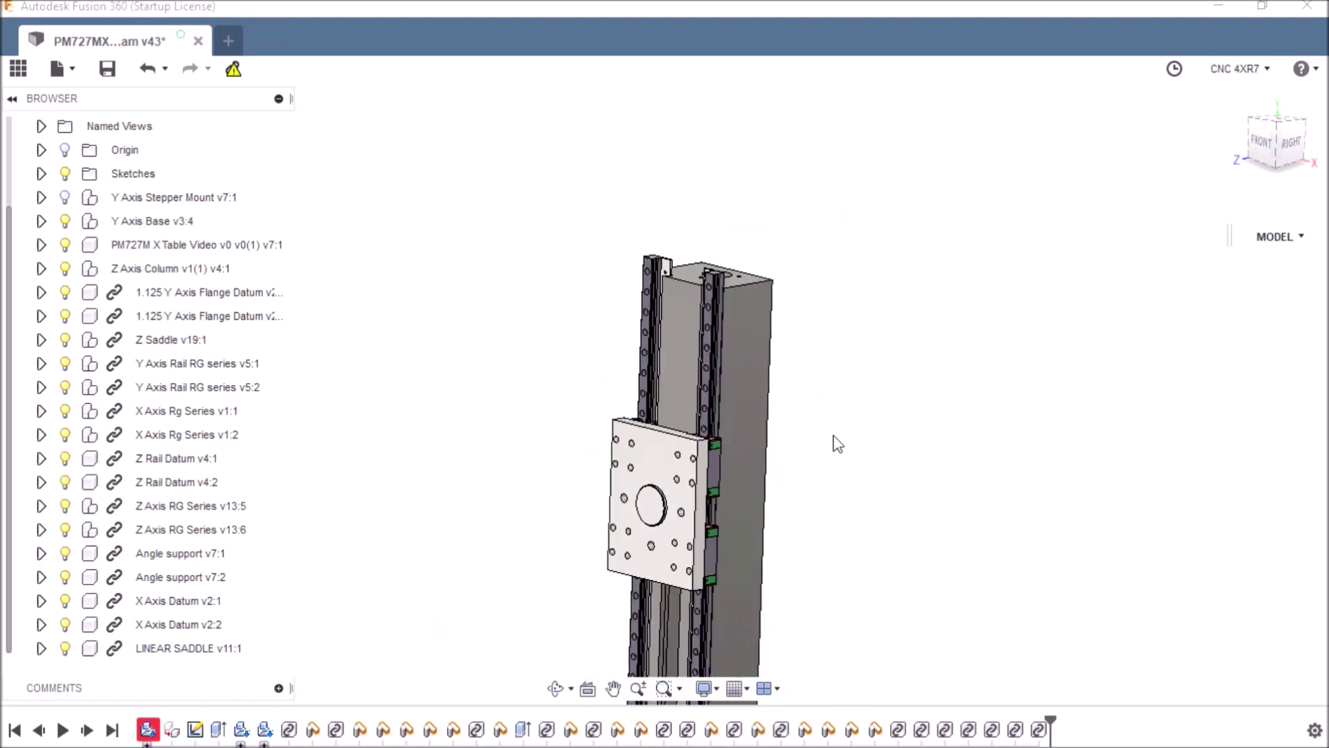
scroll(648, 428, up, 5)
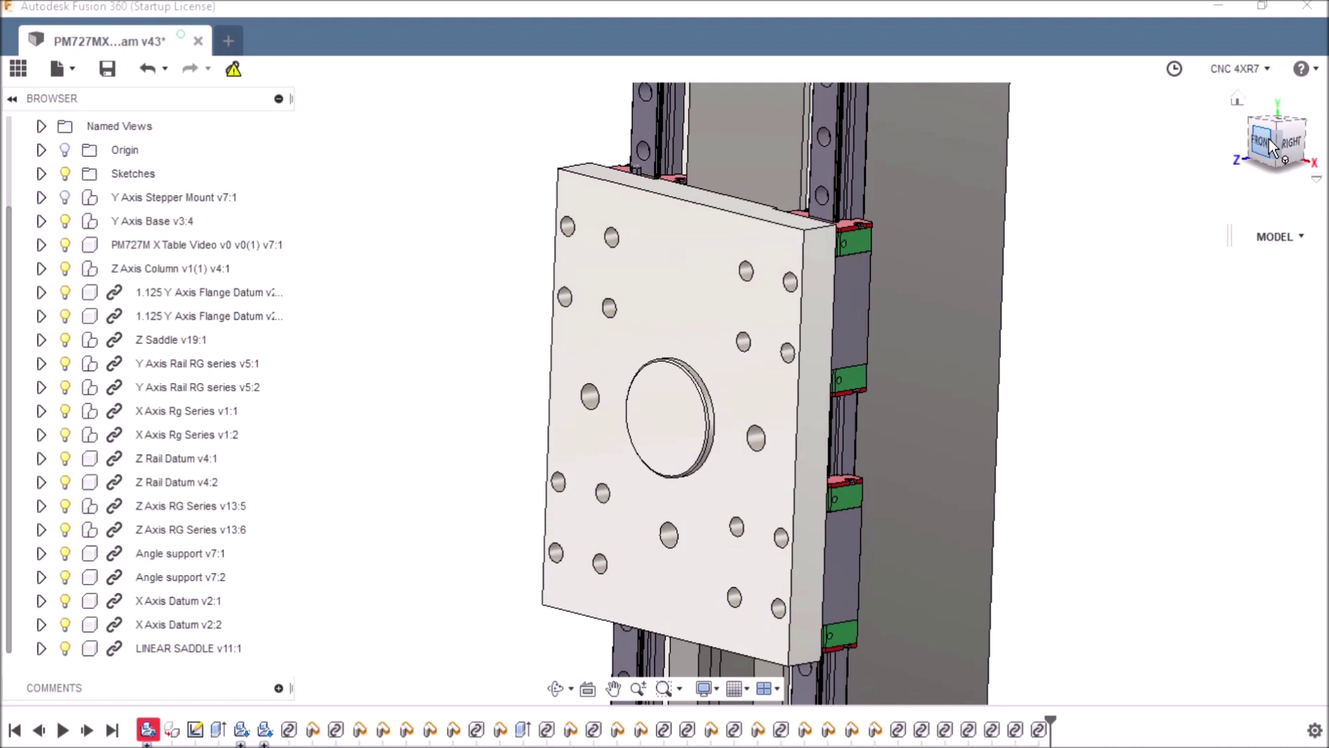
shift+middle_drag(665, 393, 665, 393)
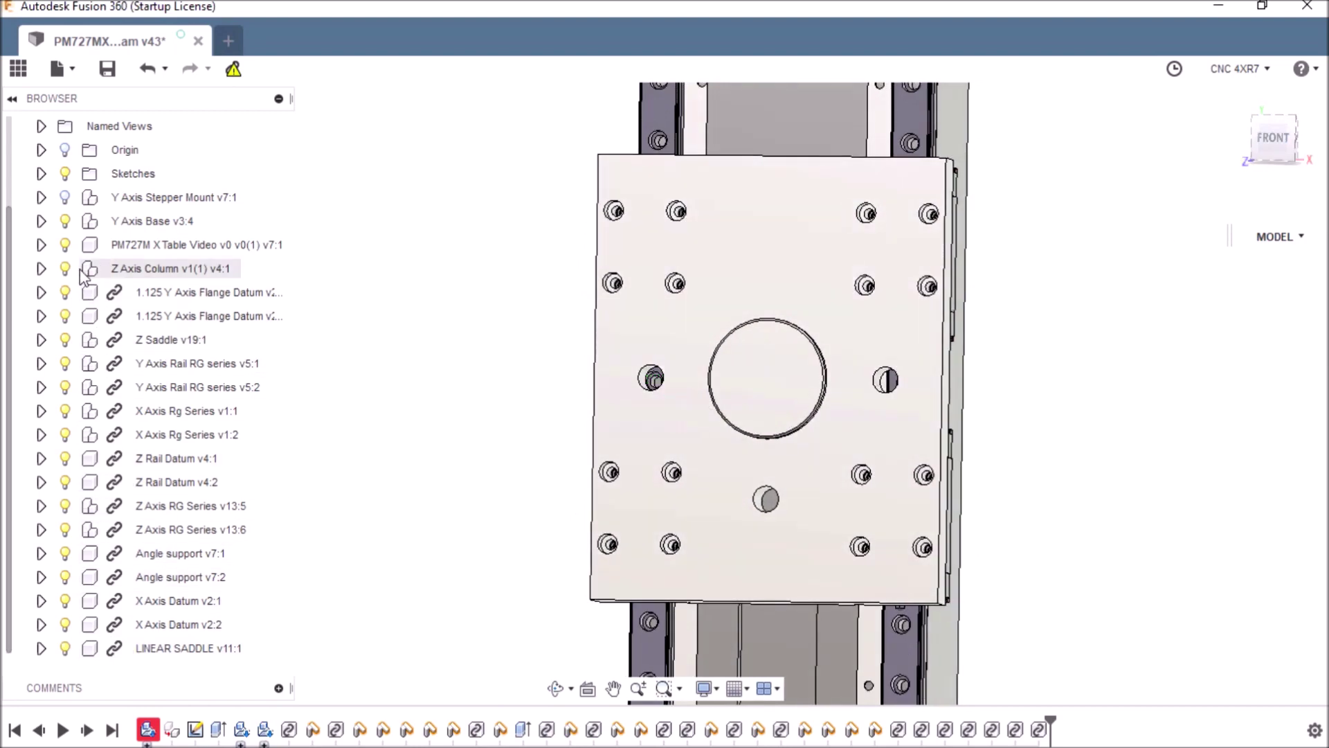
Step: Turn on the Head Spacer inside the Z Saddle component
click(41, 245)
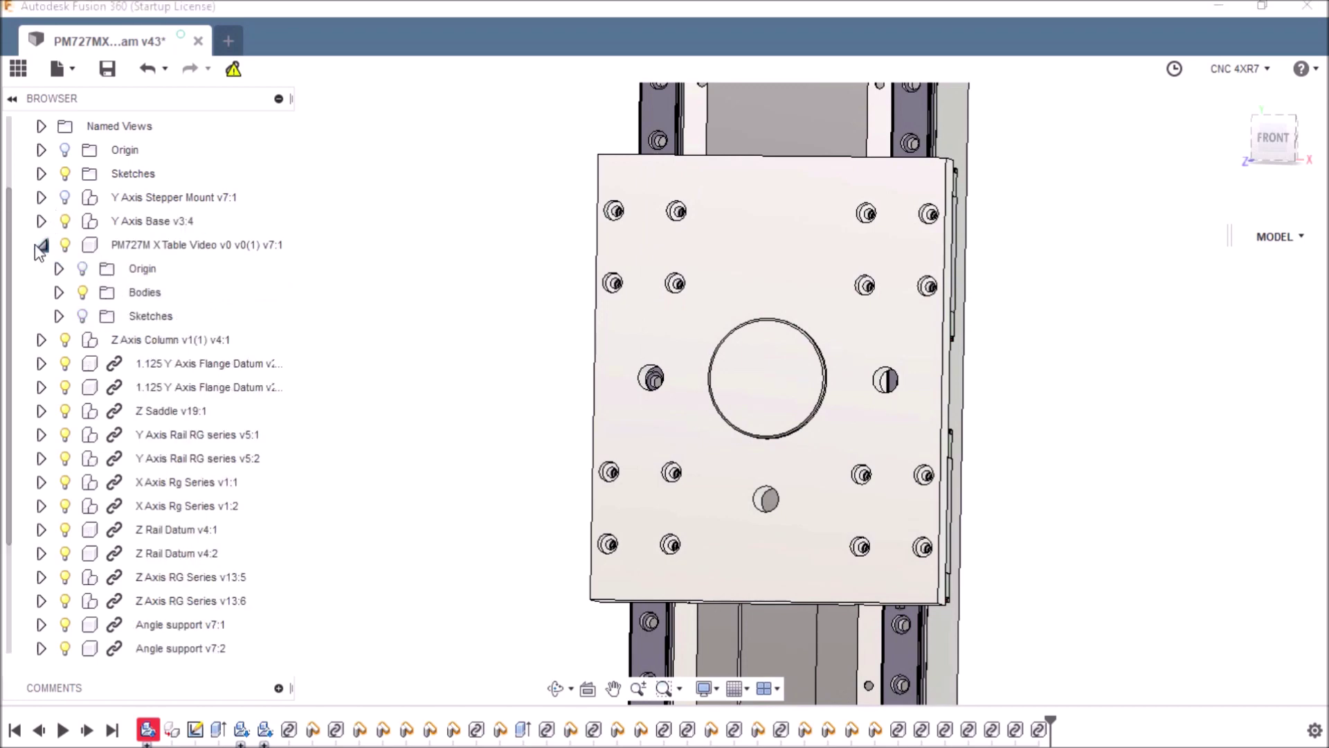
click(42, 245)
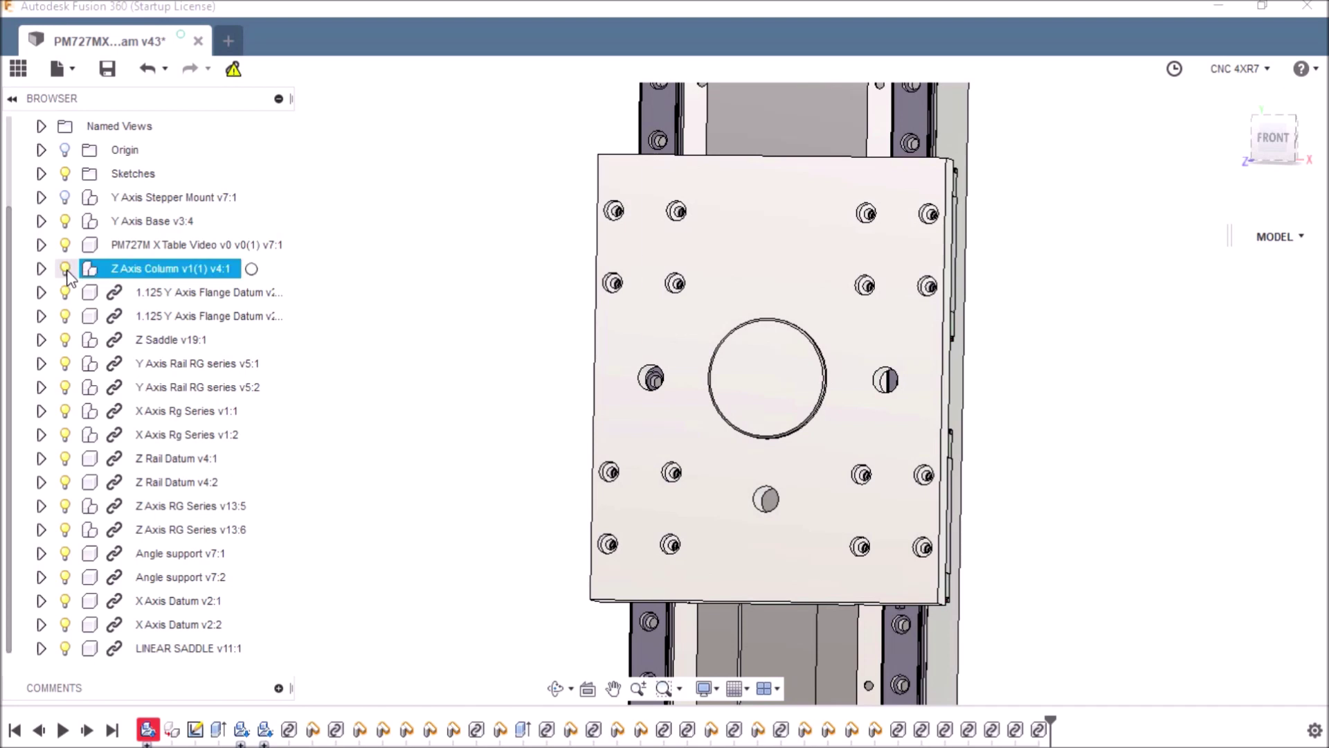
click(41, 339)
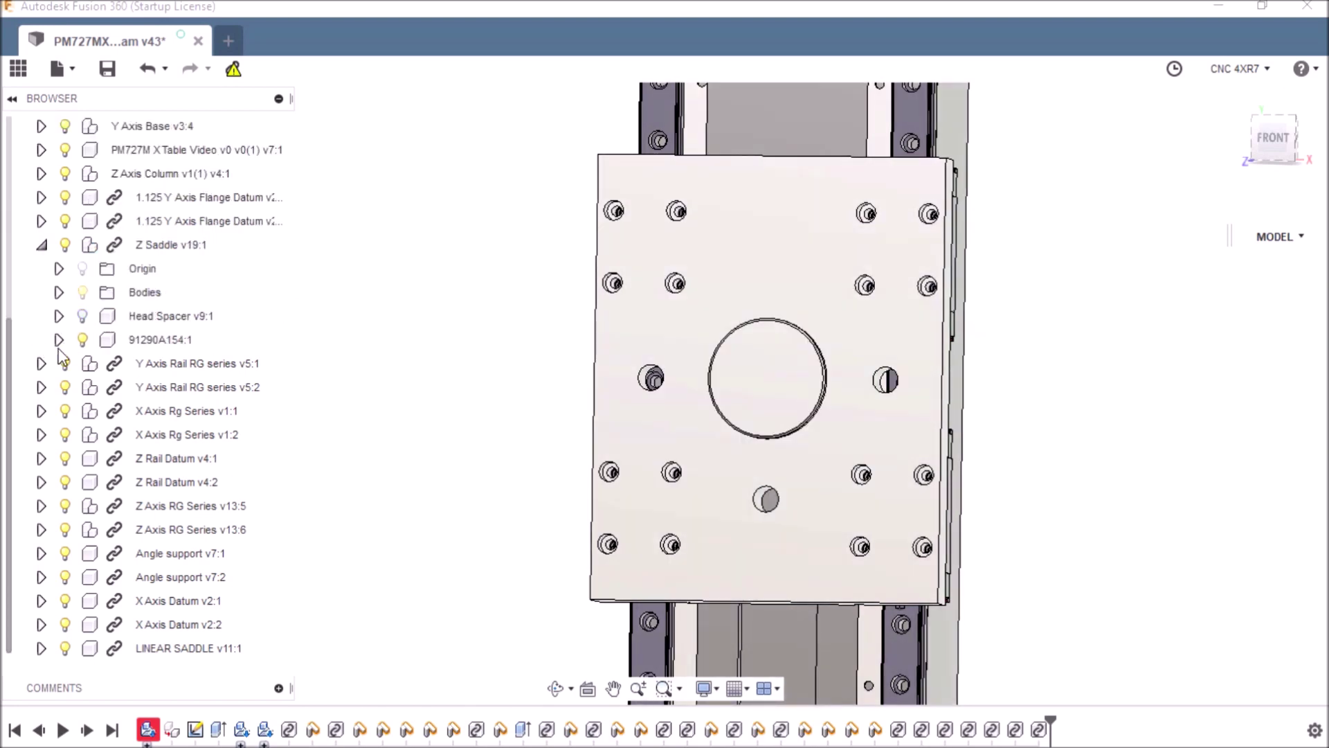
click(83, 317)
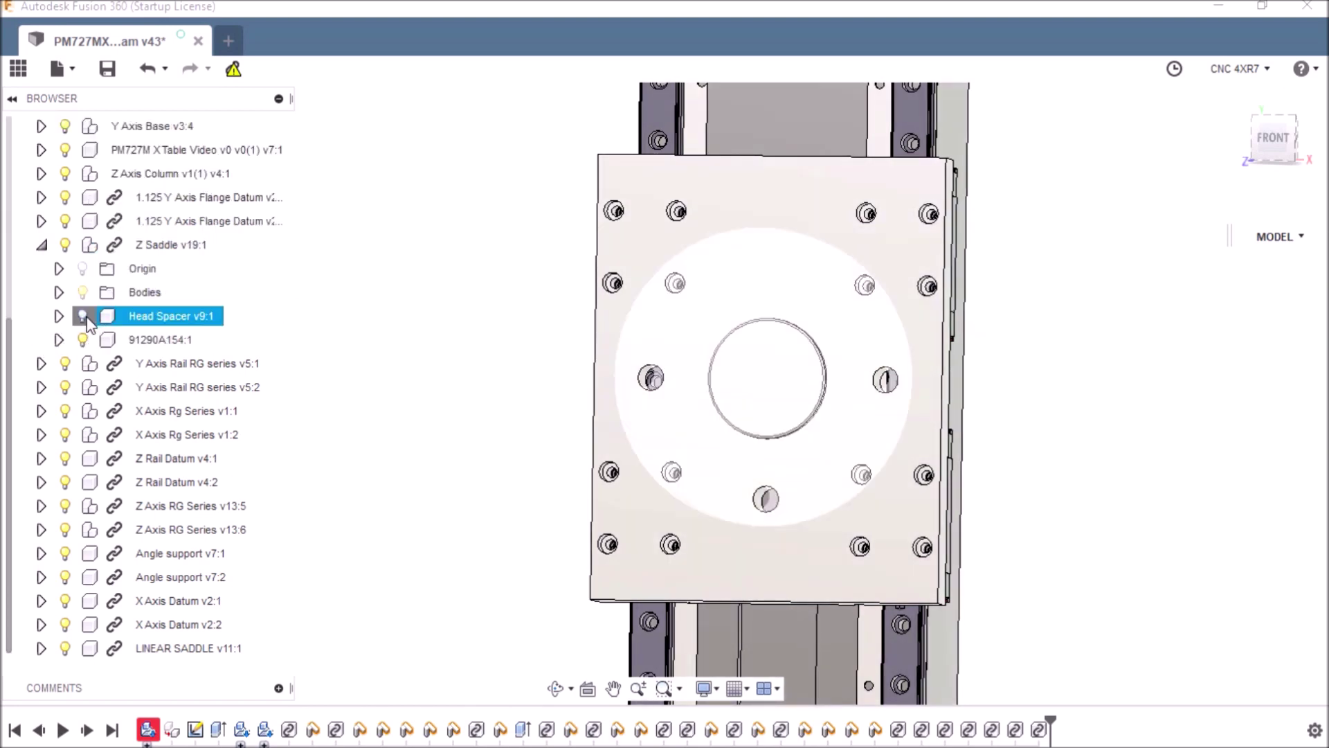
click(42, 246)
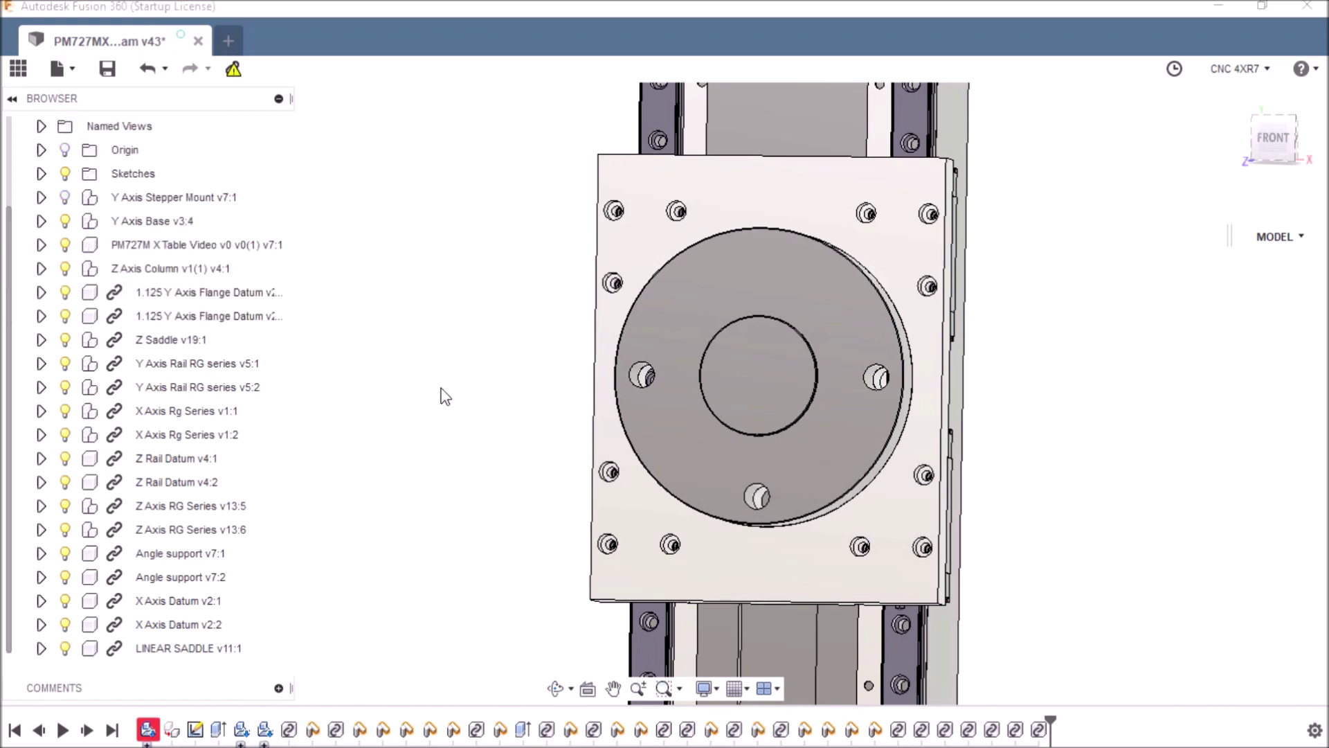
scroll(445, 396, down, 4)
Step: Check the saddle and spacer from the right and top views, ending in the home view
click(1263, 151)
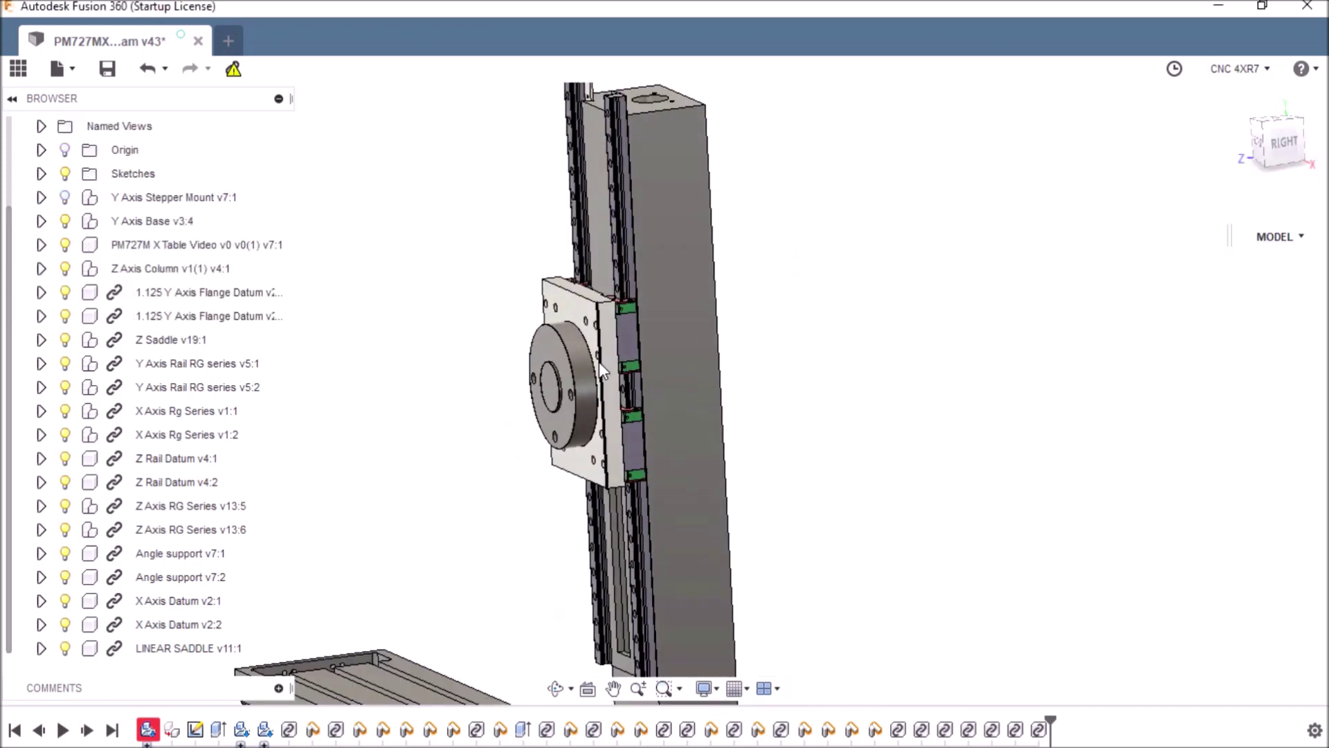
scroll(600, 362, up, 3)
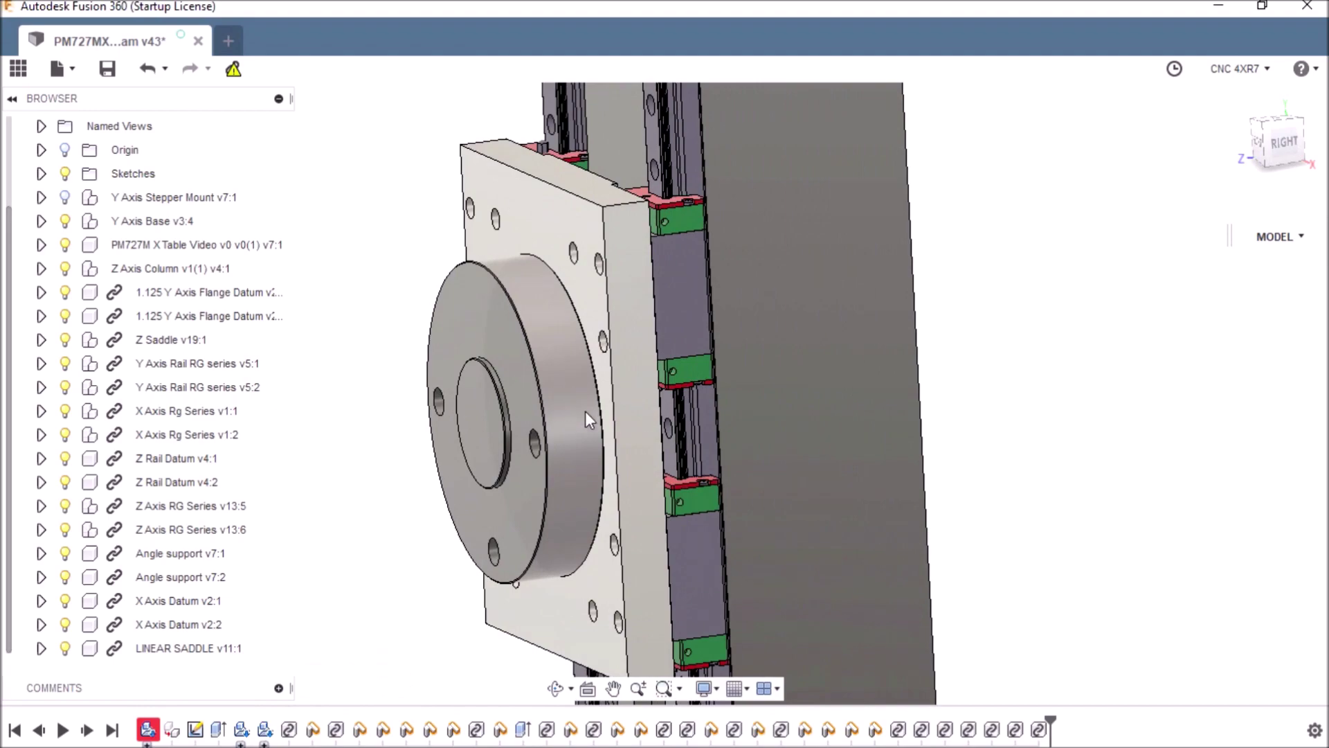
click(1292, 138)
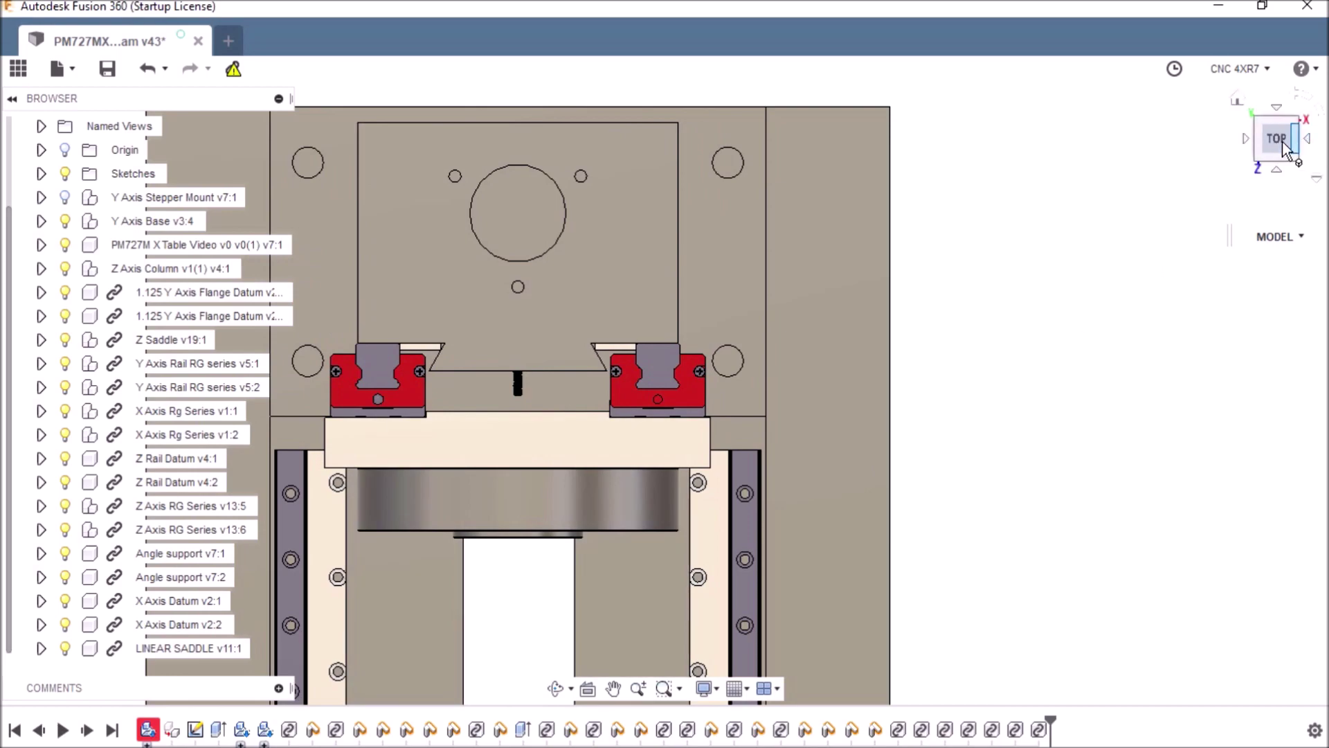
shift+middle_drag(1287, 125, 1267, 270)
scroll(1042, 461, down, 3)
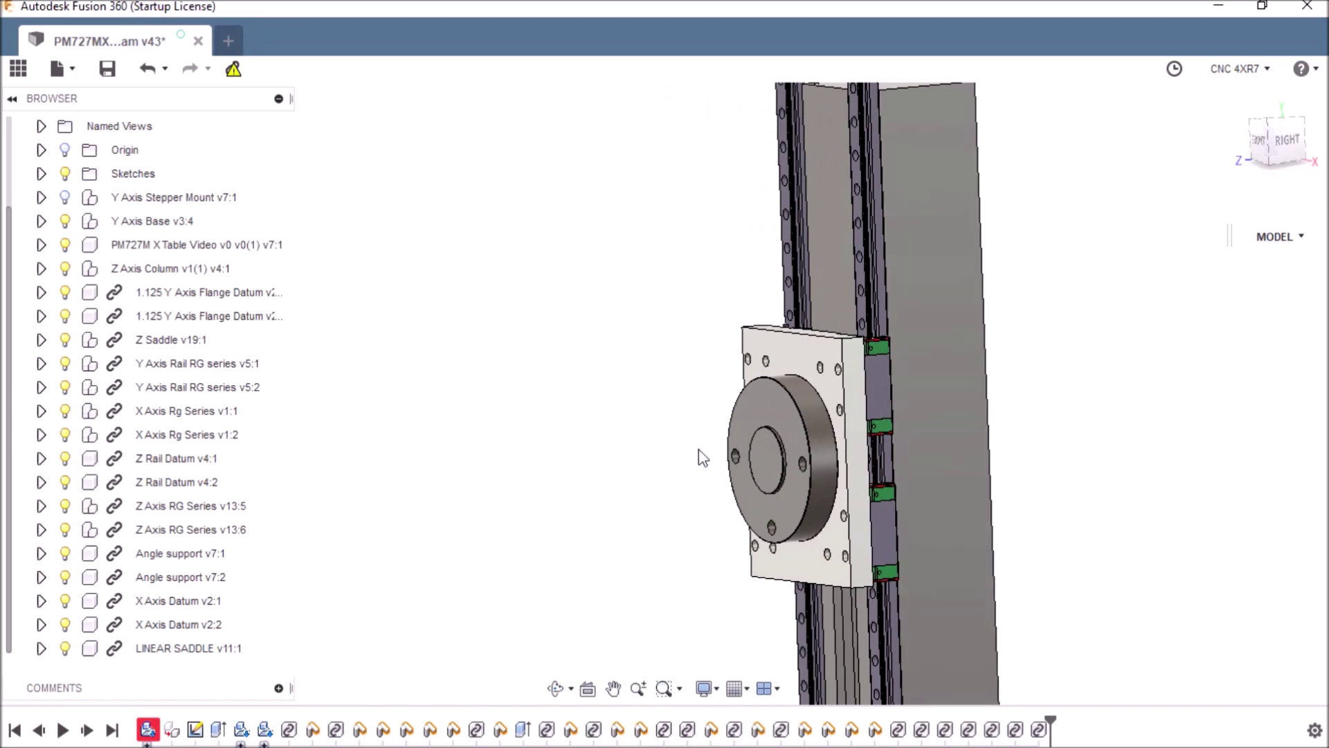
scroll(675, 444, down, 3)
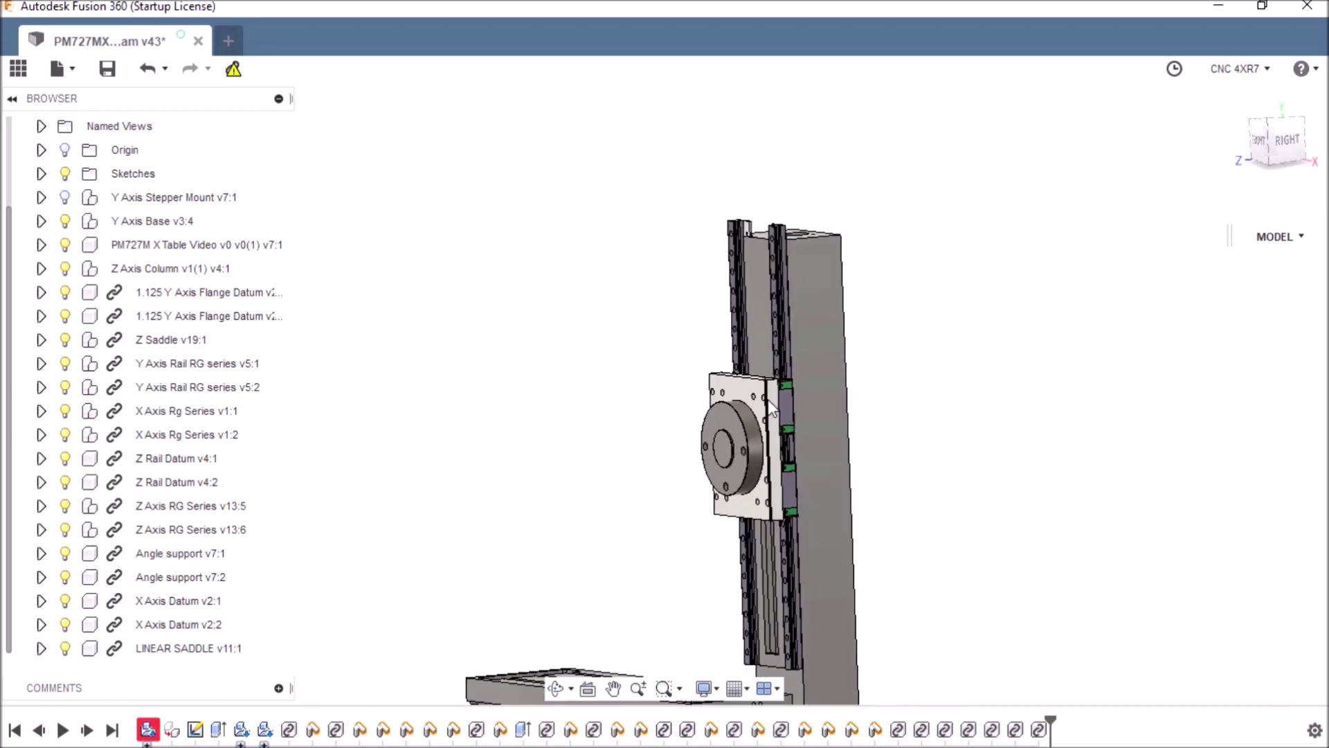
scroll(769, 398, down, 2)
mouse_move(1274, 143)
mouse_down()
mouse_move(1275, 128)
mouse_move(1246, 116)
mouse_up()
click(1237, 98)
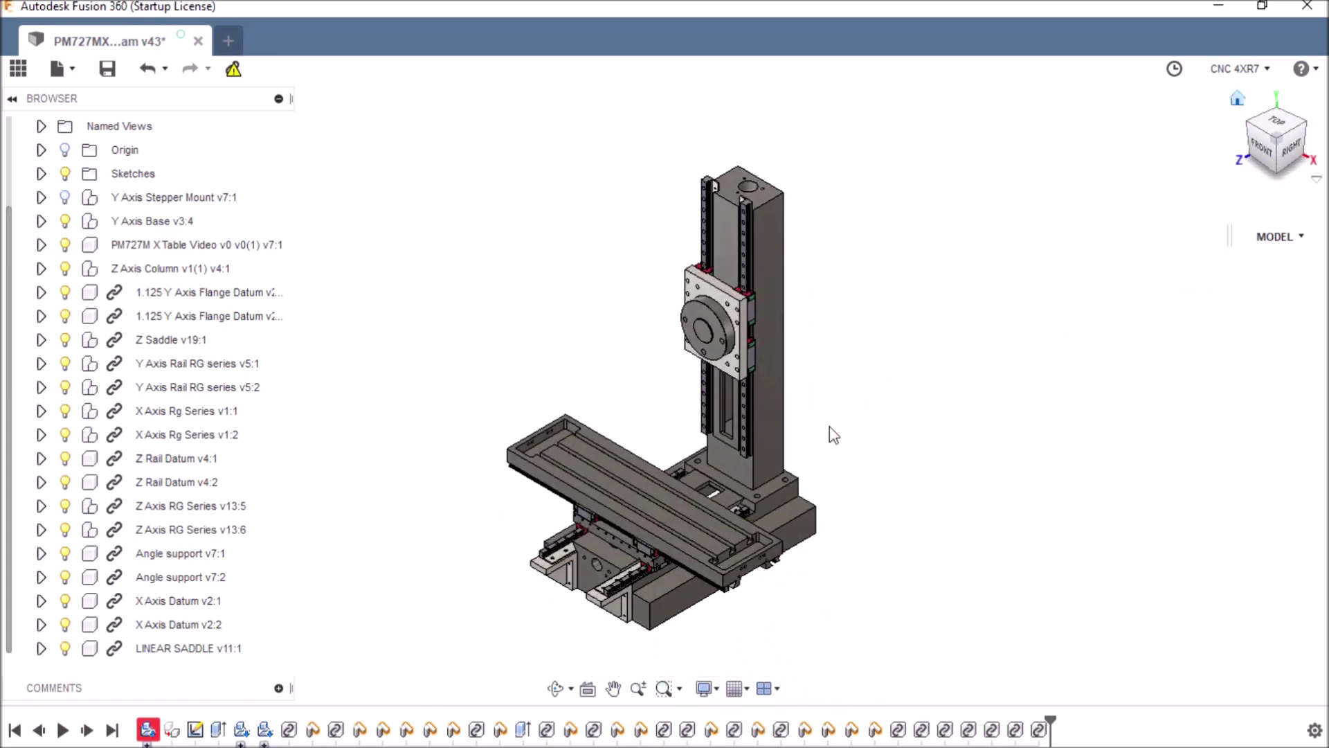
Step: Turn on the Y Axis Stepper Mount and view the model from the FRONT
click(65, 198)
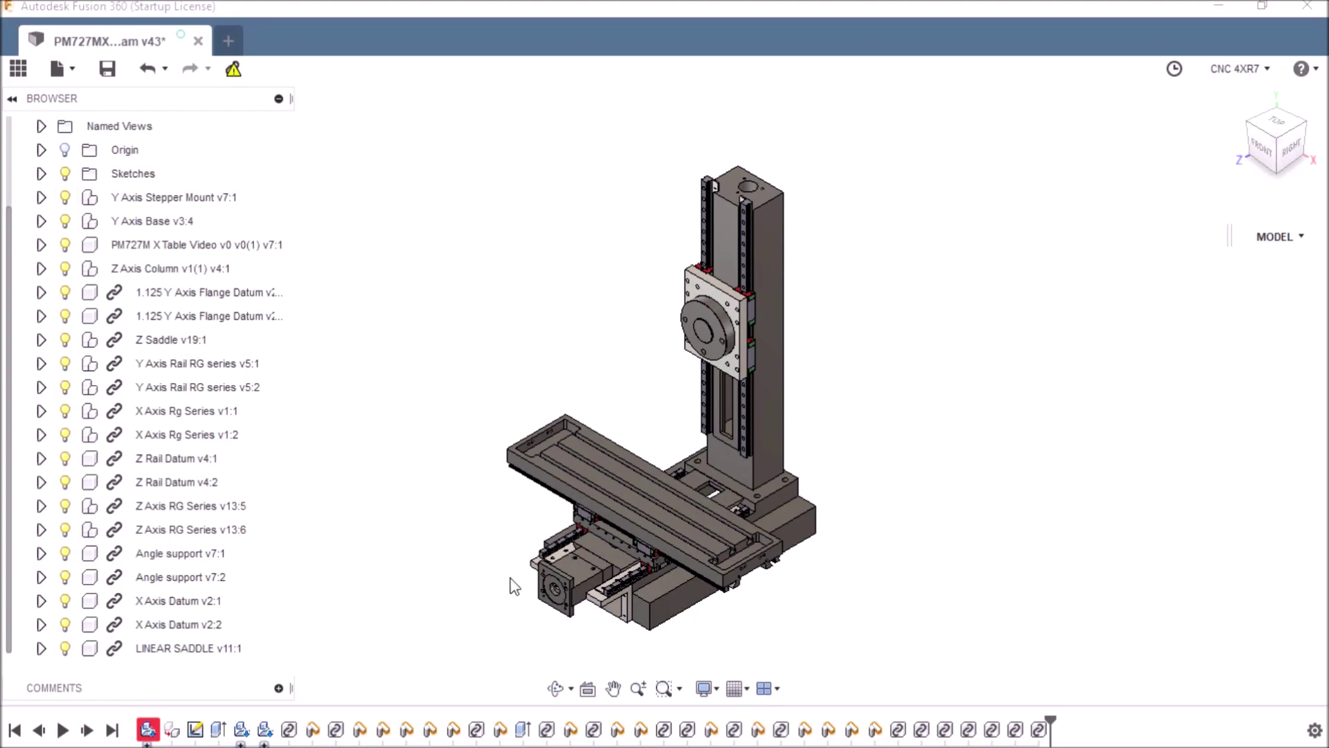
scroll(533, 587, up, 5)
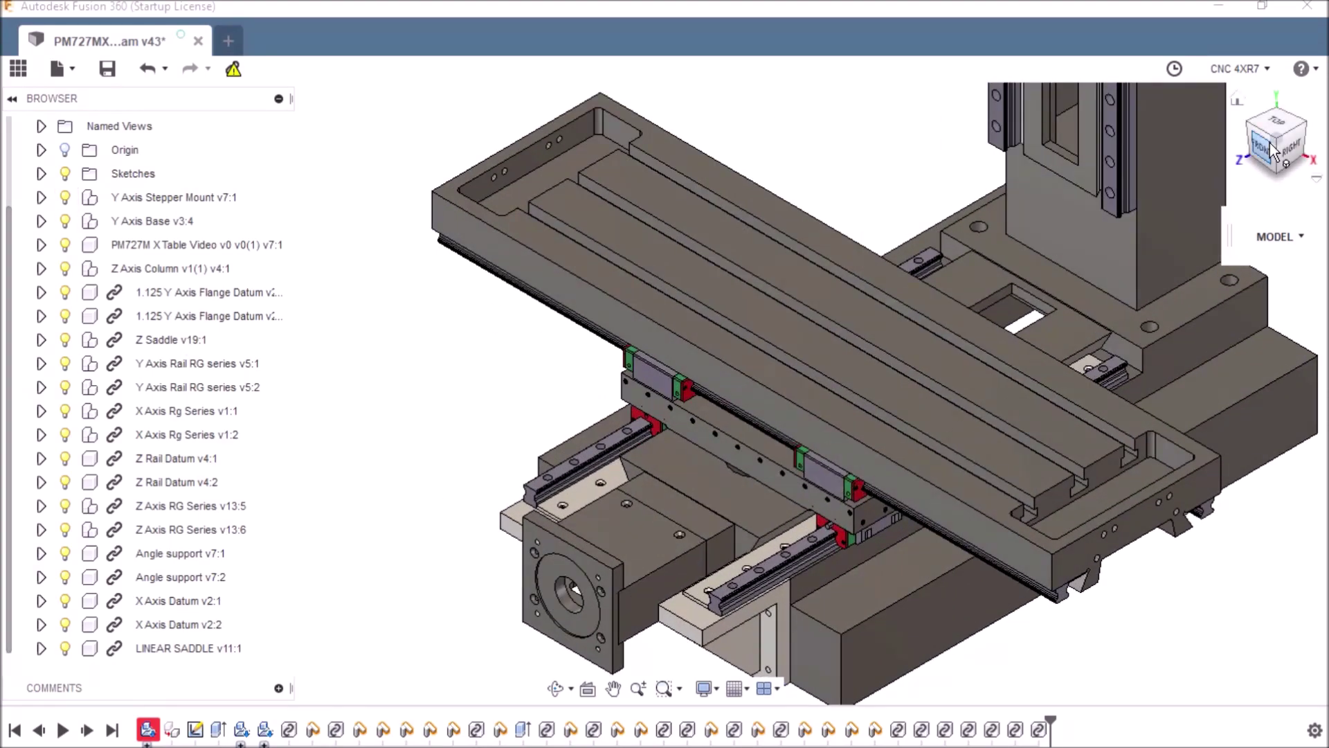
click(1271, 151)
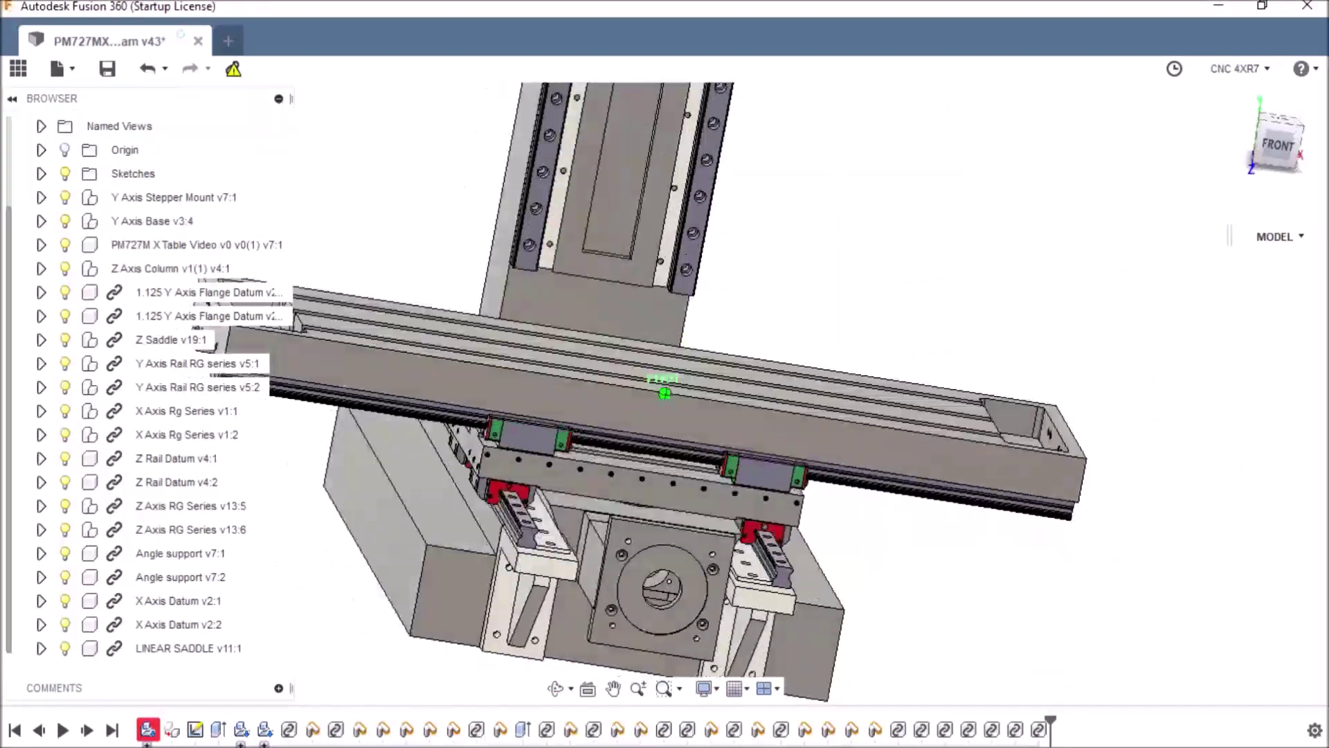
Step: Orbit and zoom around the full mill assembly to review it
shift+middle_drag(665, 394, 986, 335)
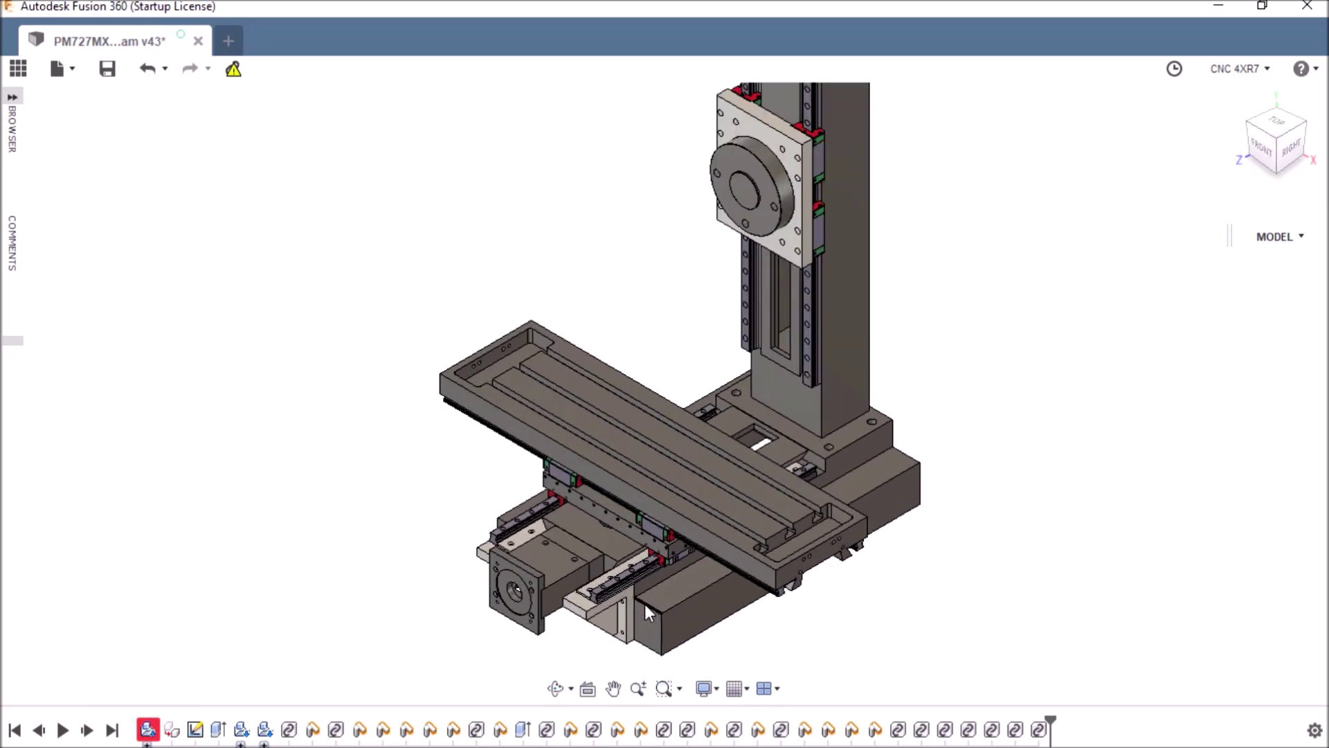
scroll(643, 560, up, 2)
scroll(644, 559, up, 3)
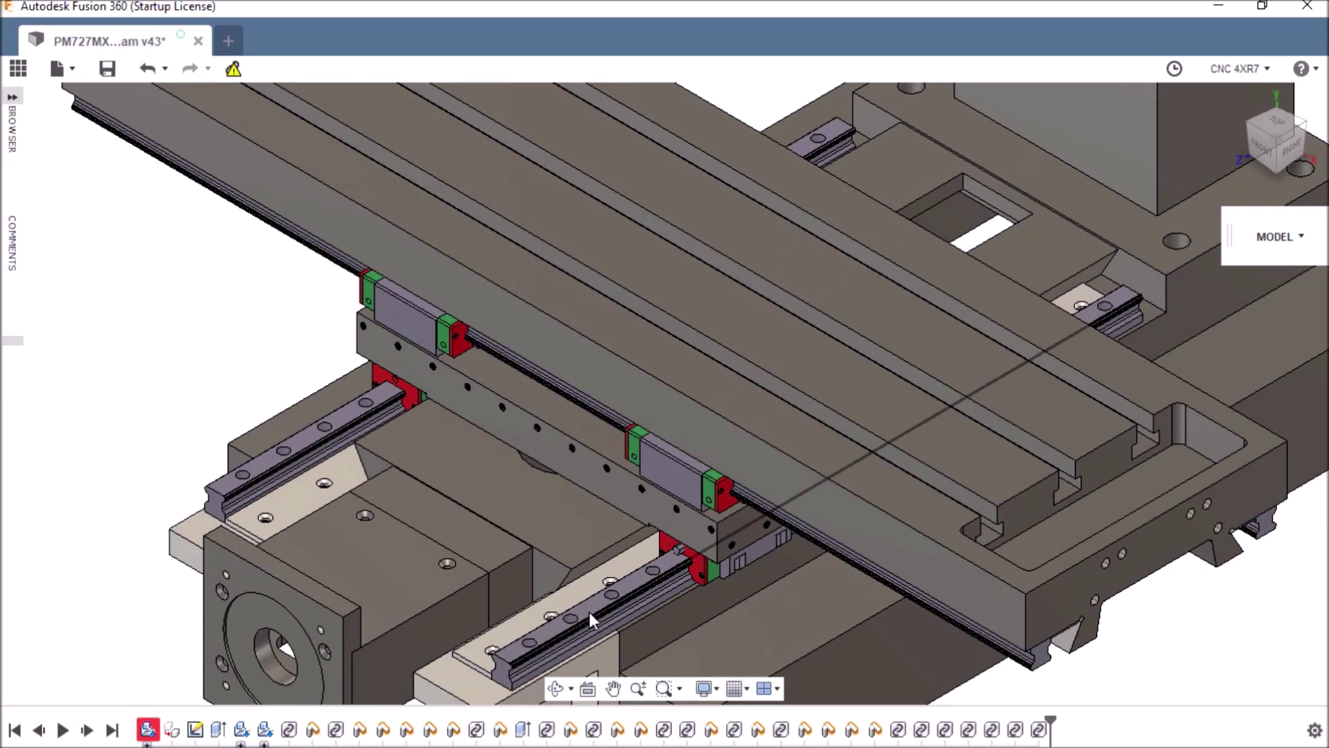
scroll(588, 612, down, 2)
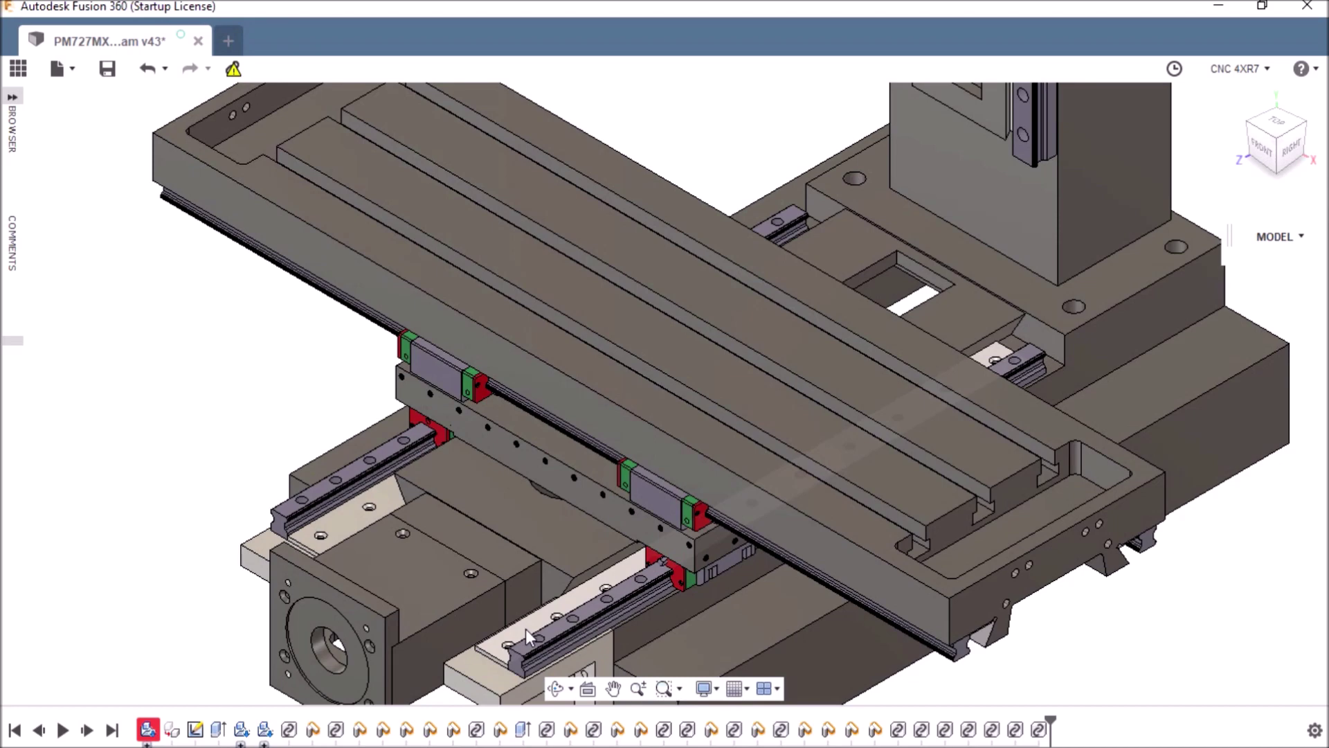
scroll(525, 628, up, 3)
scroll(504, 654, down, 5)
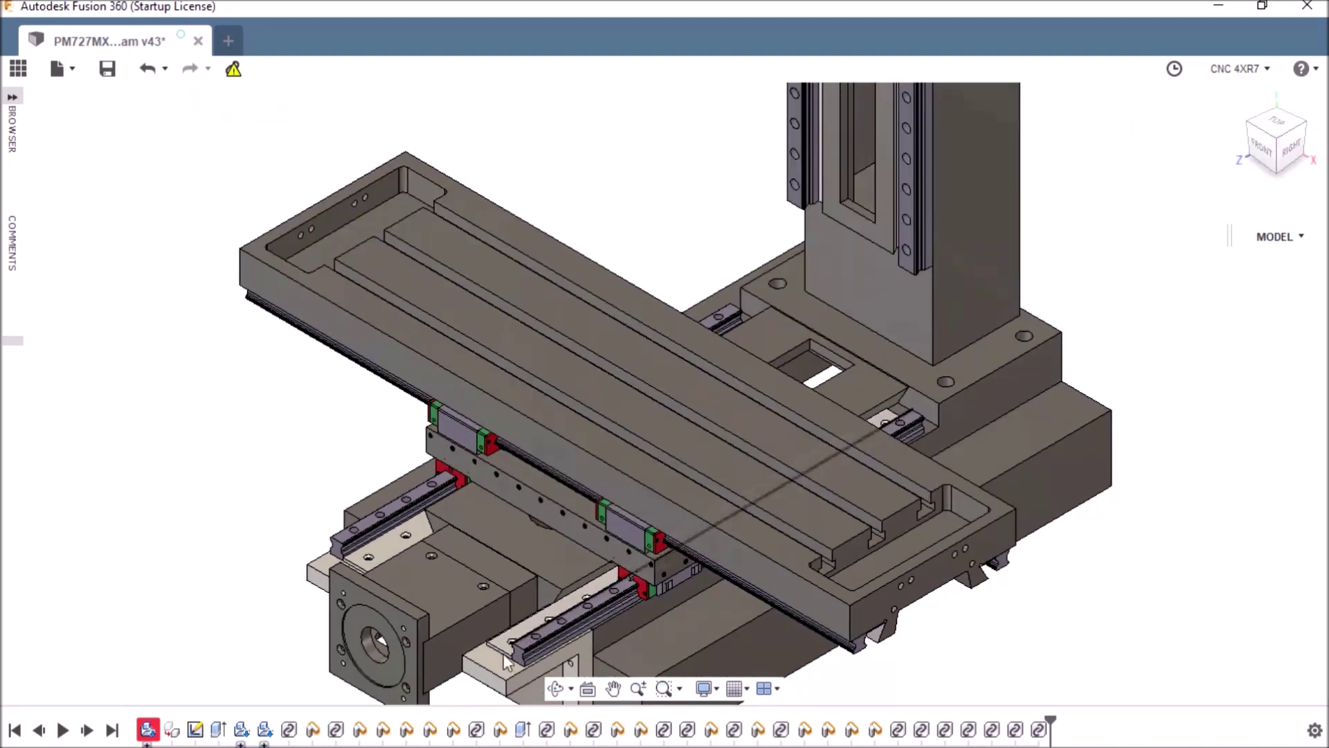